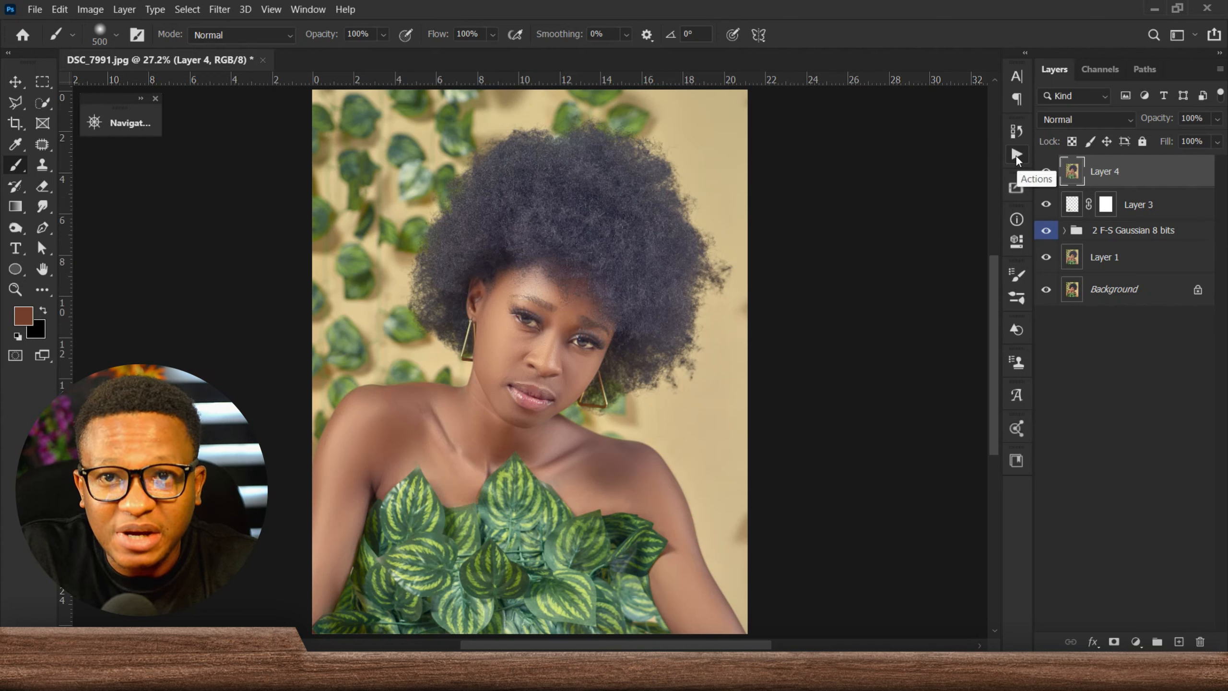
# Delete the existing Dodge and Burn action from the recorded actions.
pyautogui.click(1015, 158)
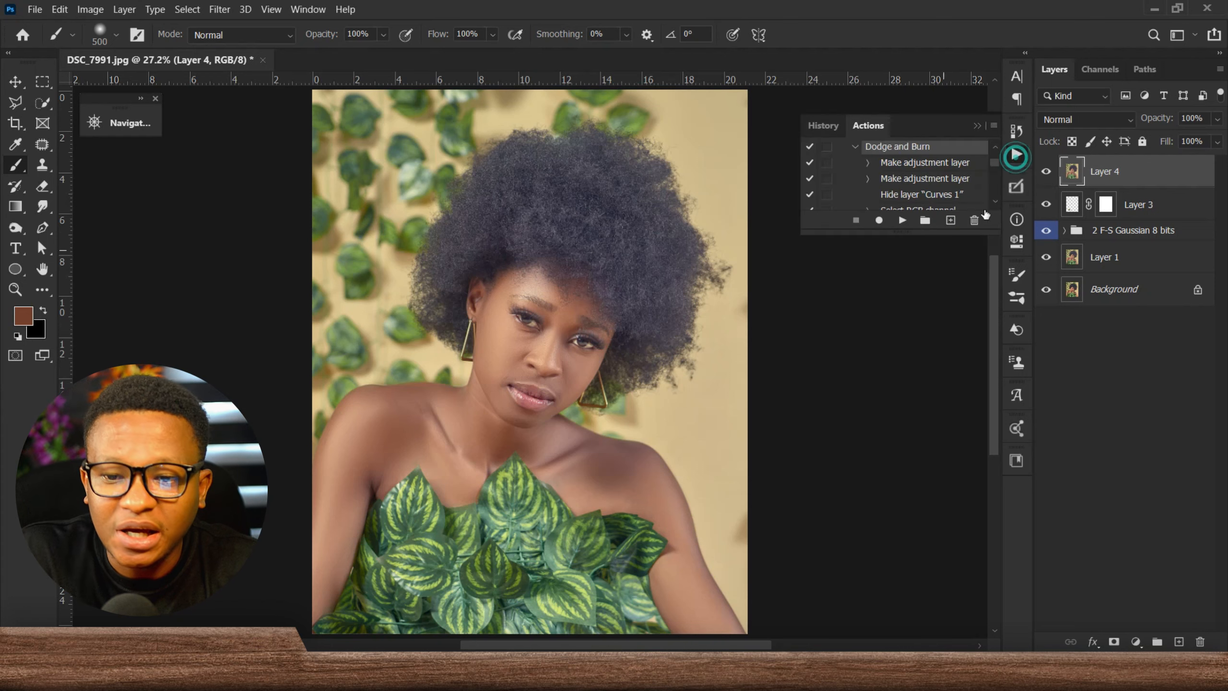
pyautogui.click(304, 9)
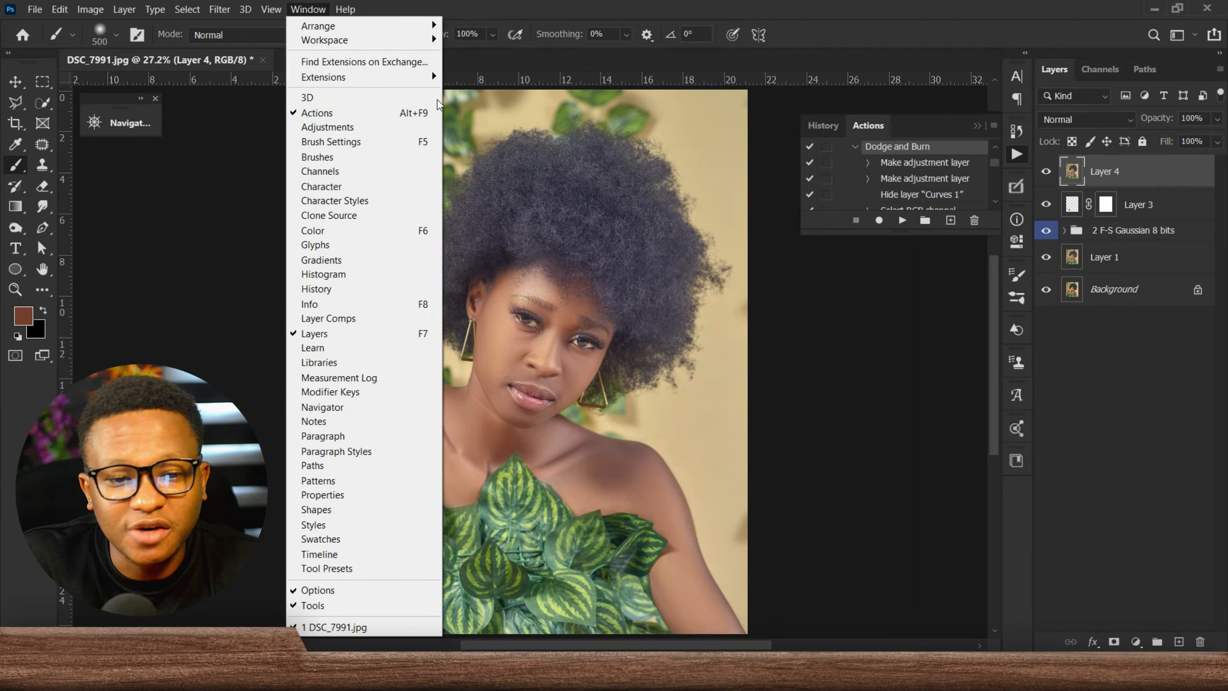
pyautogui.click(947, 149)
pyautogui.click(944, 148)
pyautogui.click(974, 220)
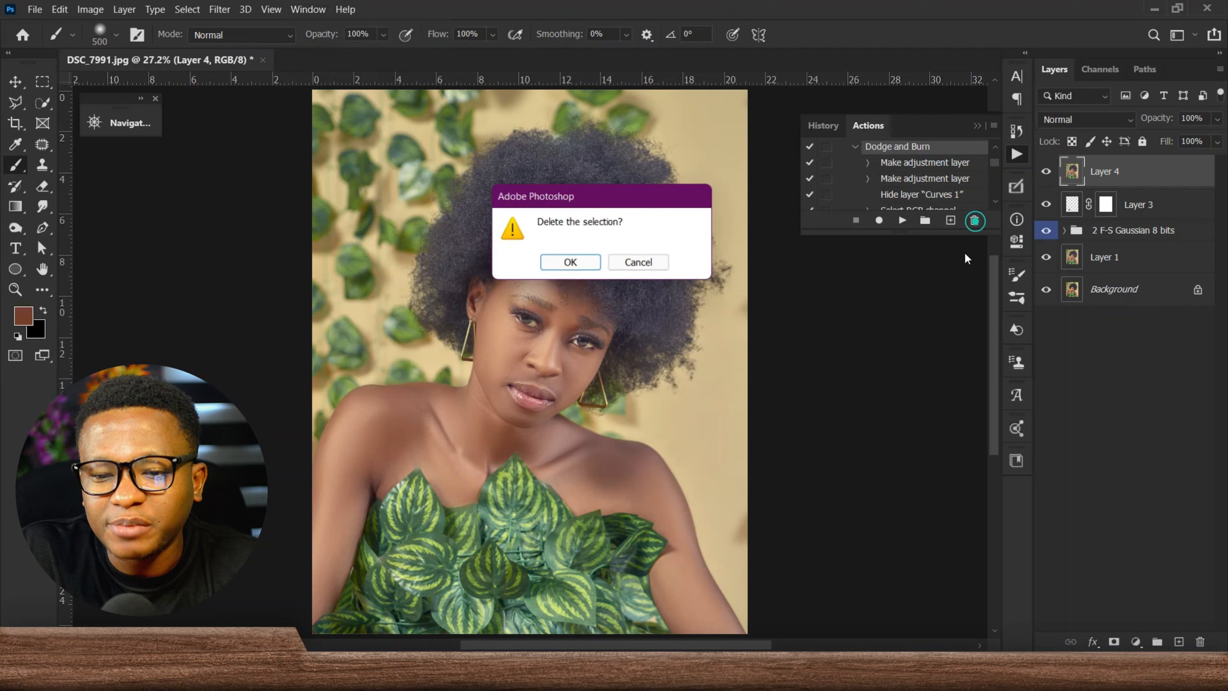
pyautogui.click(587, 263)
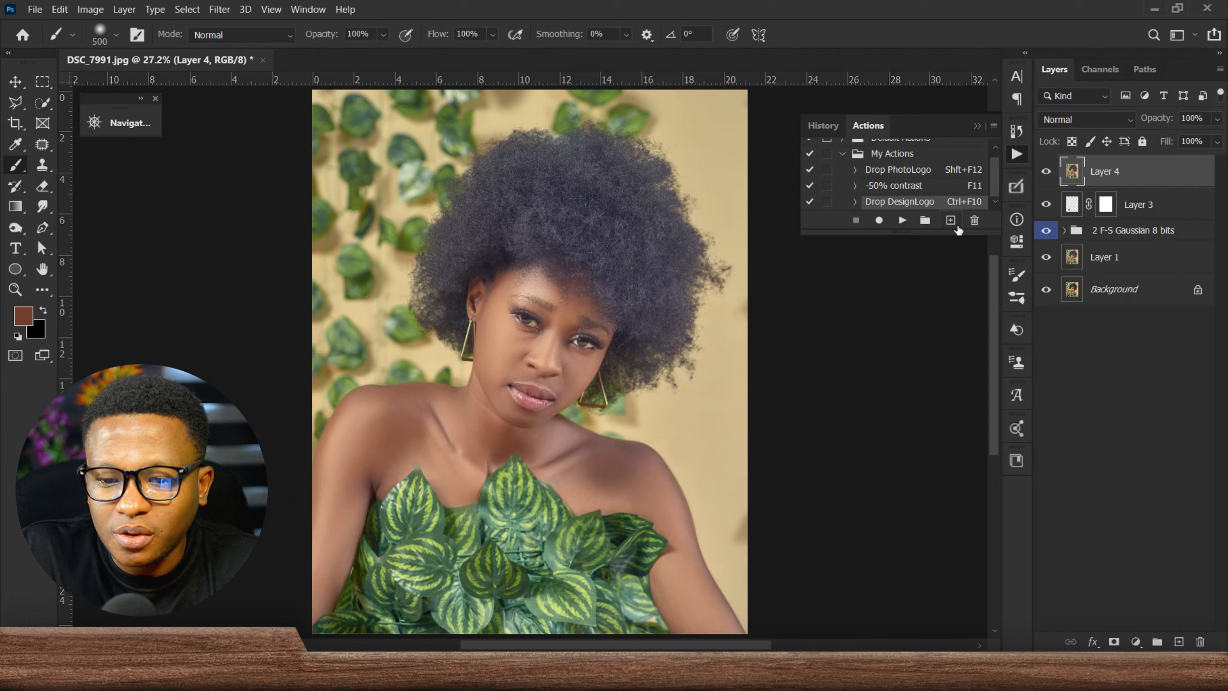
# Create a new action named "Dodge and Burn" in the My Actions set, with no function key, and start recording it.
pyautogui.click(915, 154)
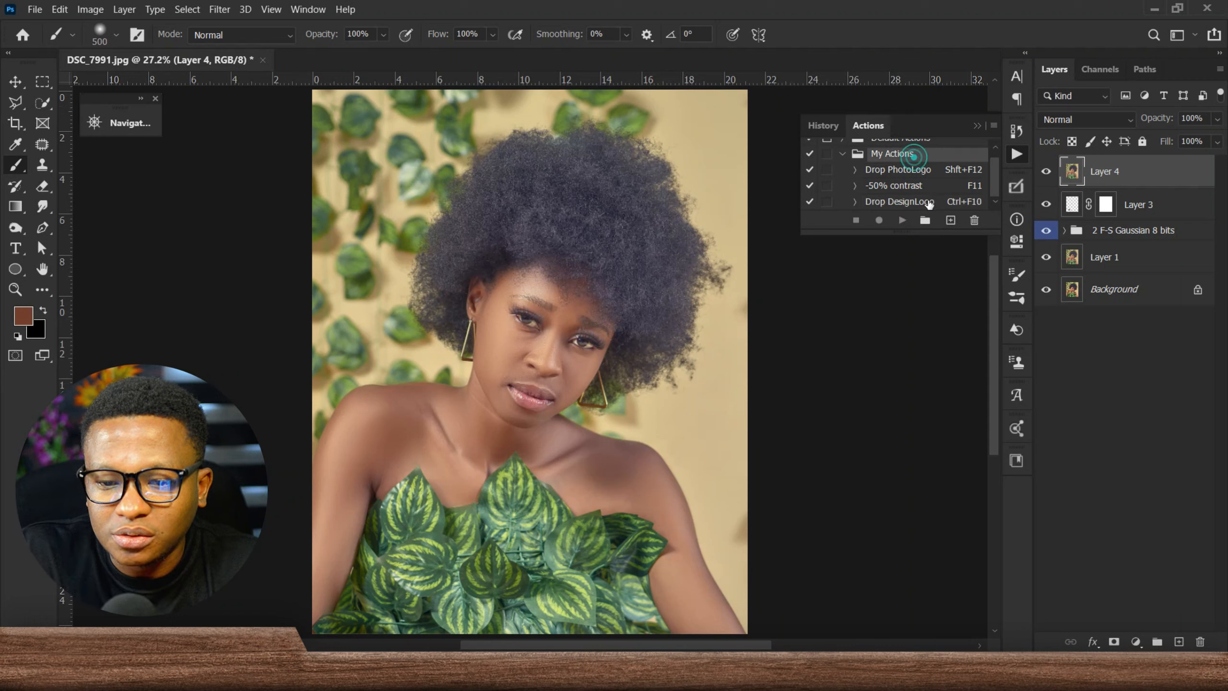
pyautogui.click(949, 221)
pyautogui.write('Dodge and Burn')
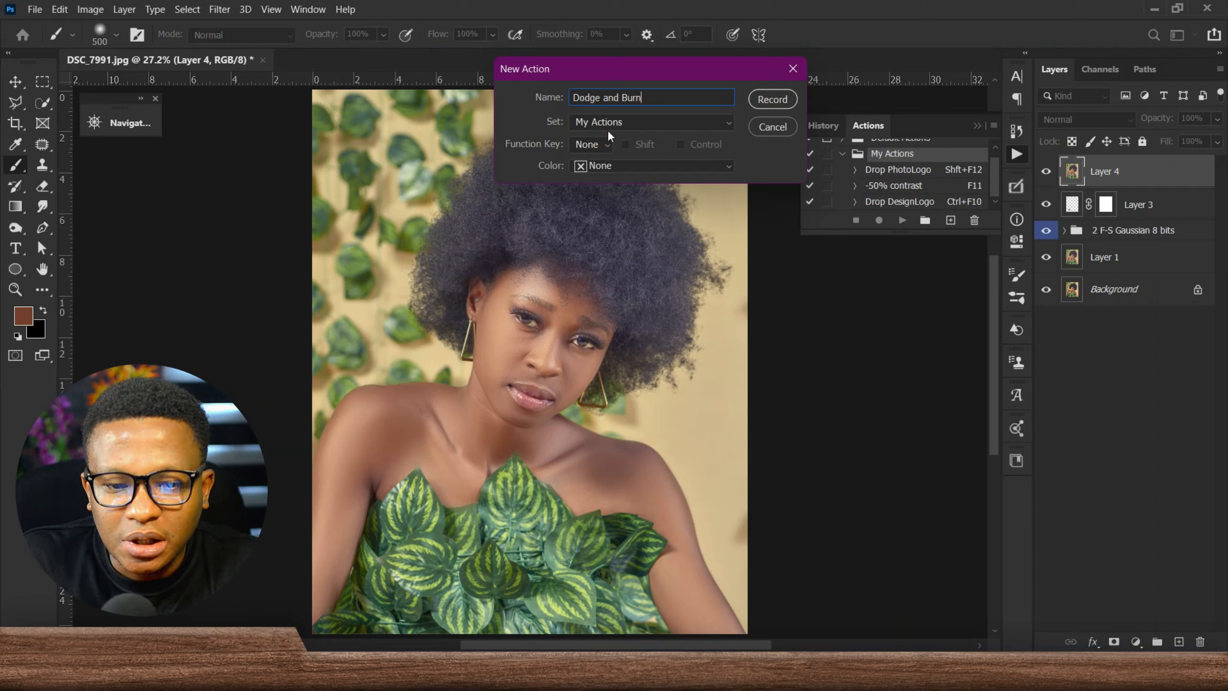
pyautogui.click(726, 124)
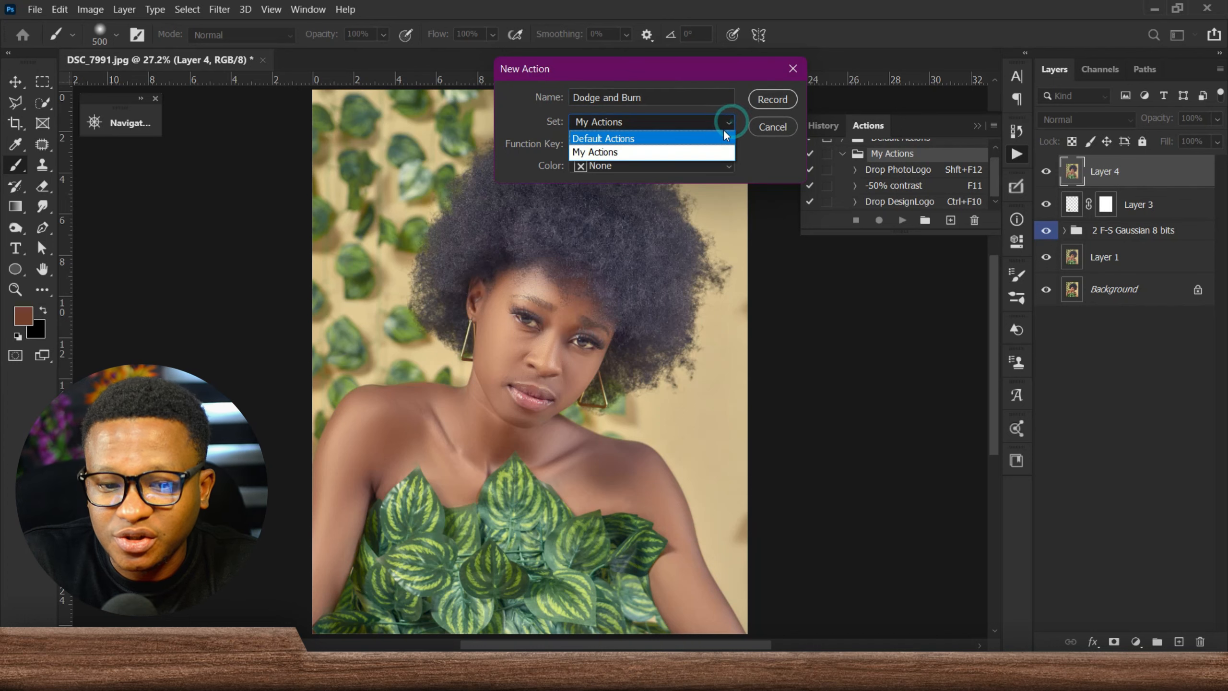
pyautogui.click(686, 153)
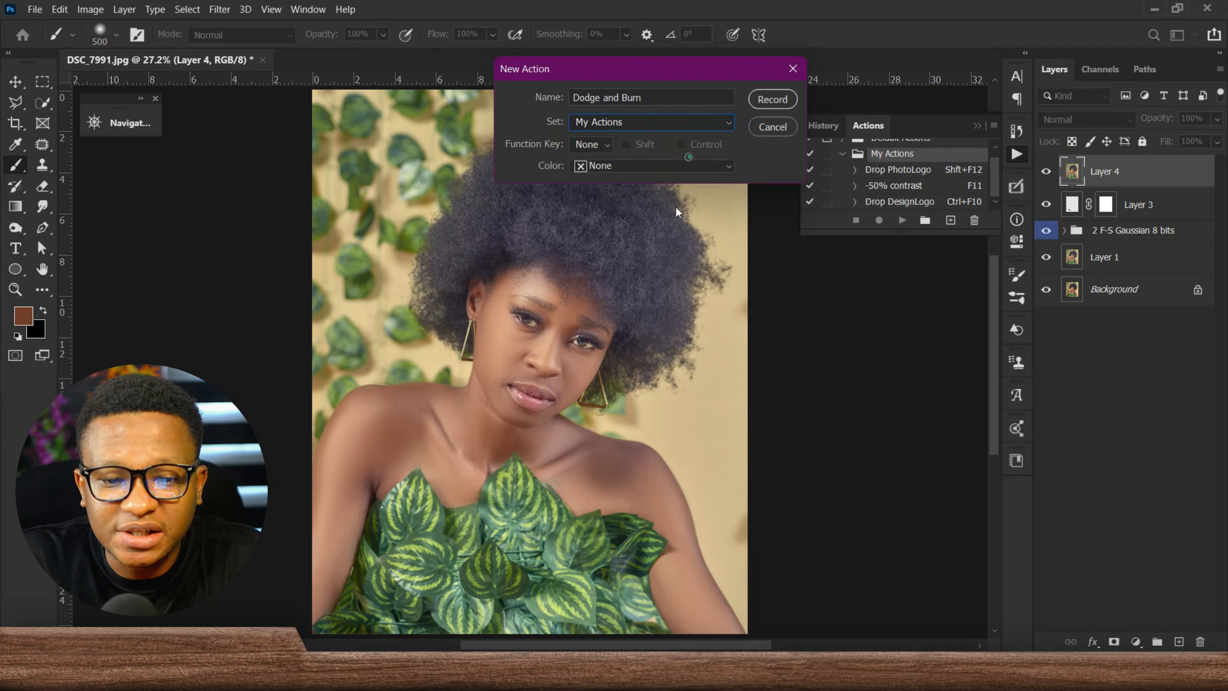
pyautogui.click(601, 146)
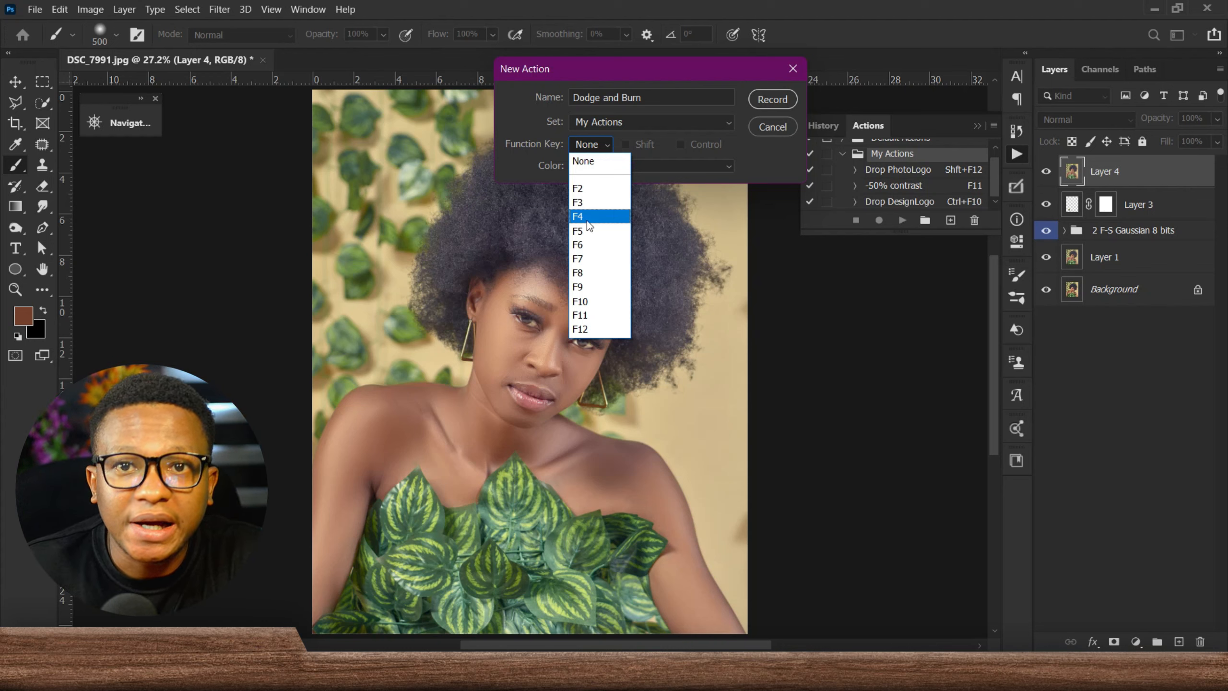
pyautogui.click(778, 166)
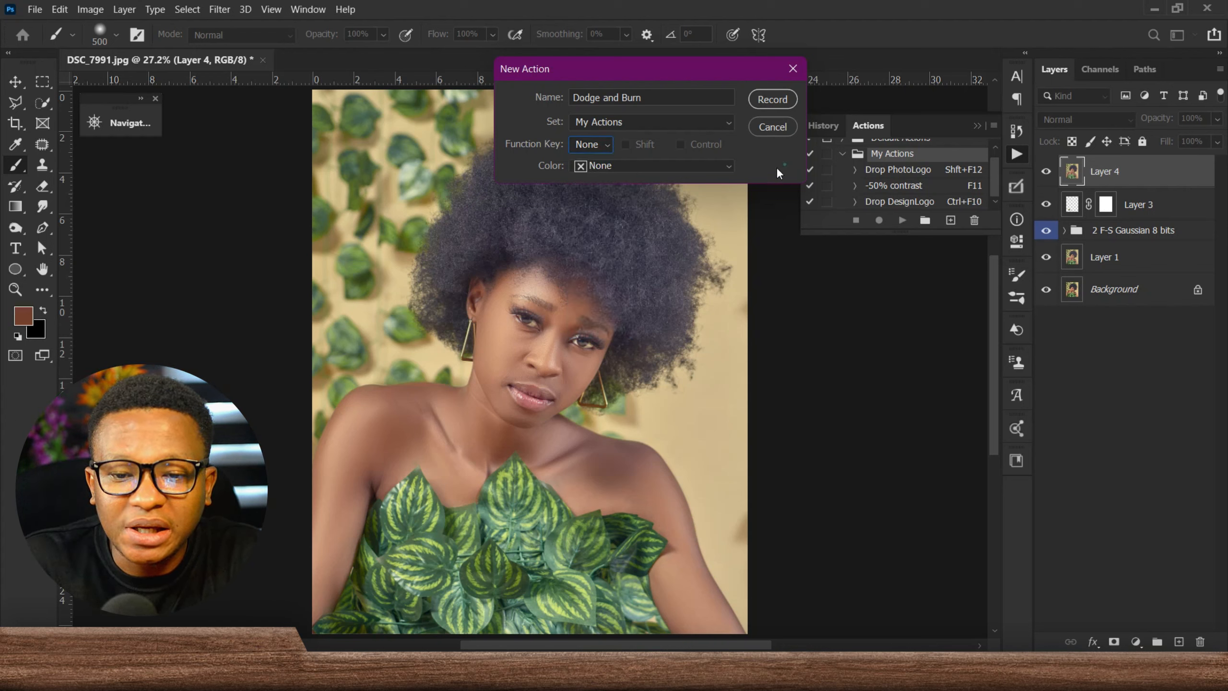
pyautogui.click(774, 99)
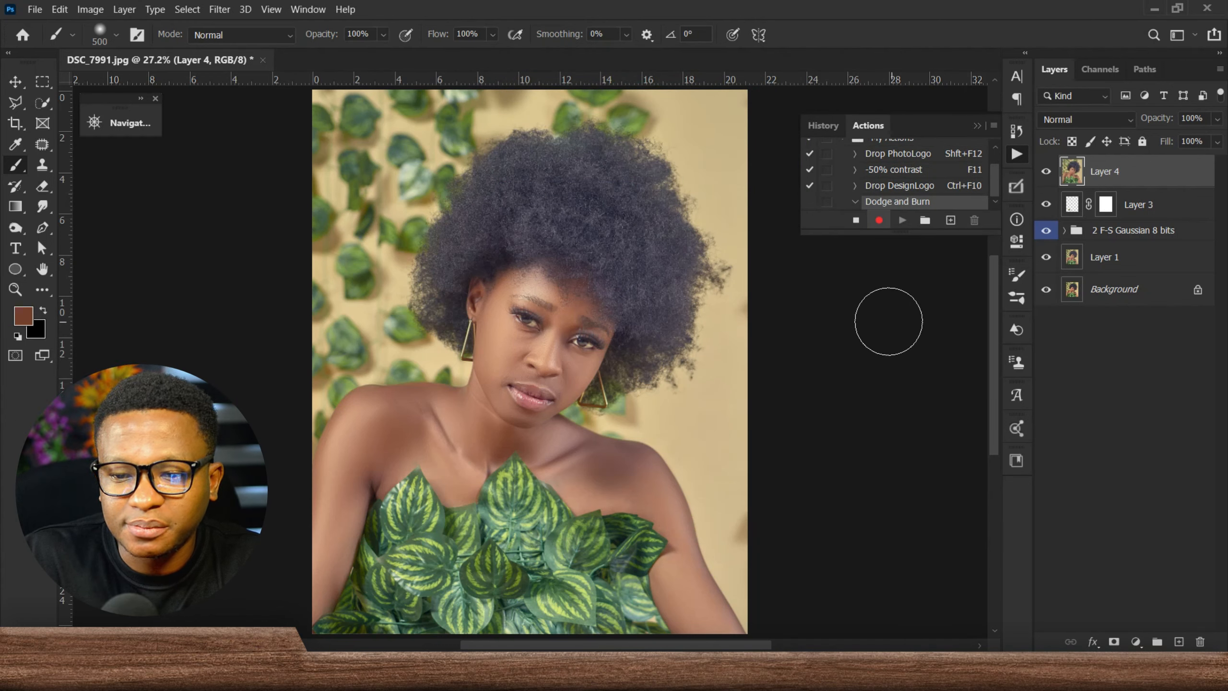
# Add two Curves adjustment layers above Layer 4.
pyautogui.click(1135, 642)
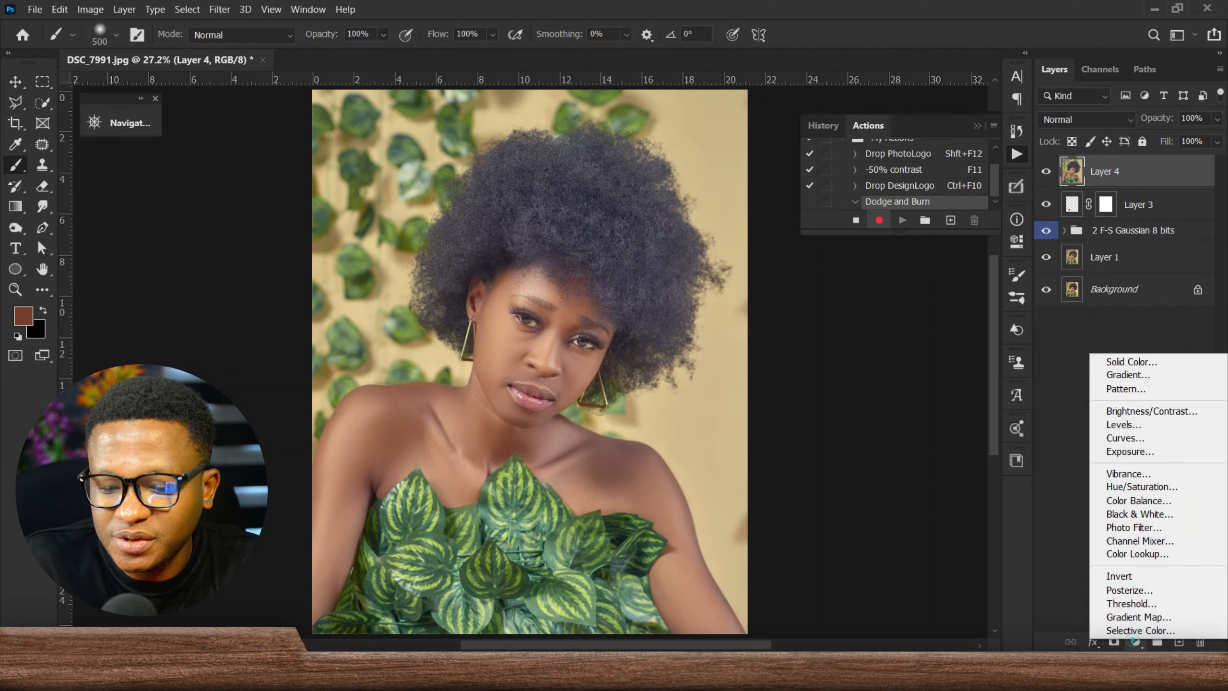
pyautogui.click(1132, 437)
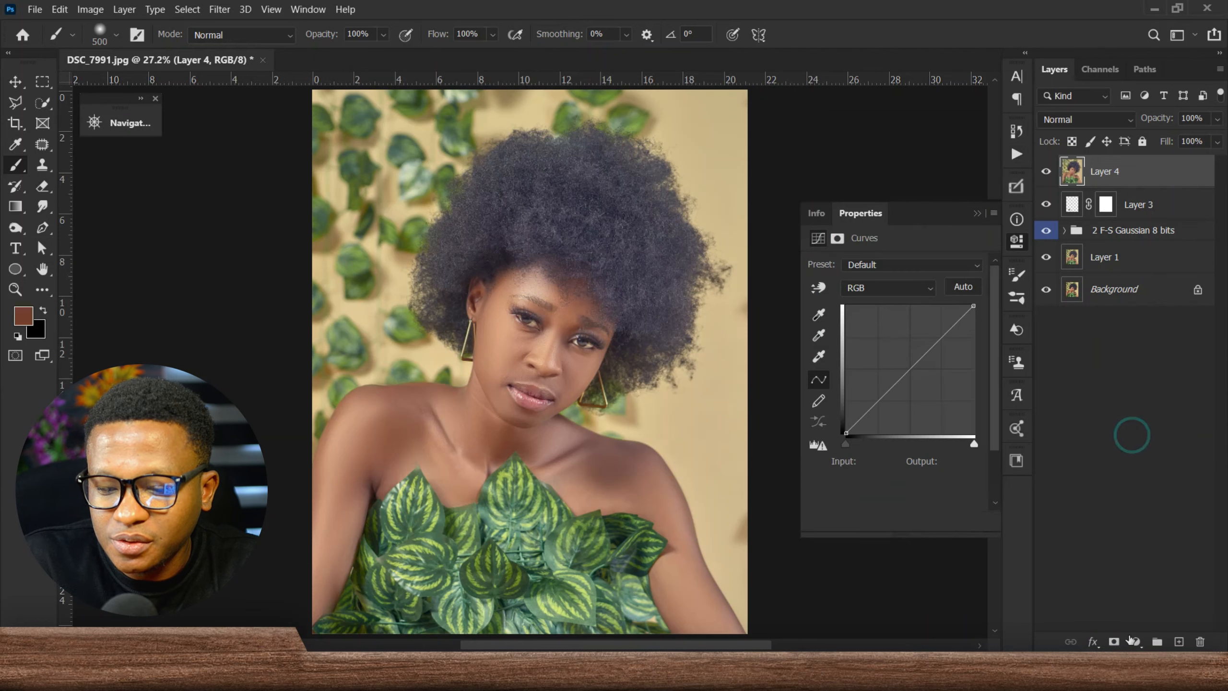
pyautogui.click(1134, 642)
pyautogui.click(1144, 438)
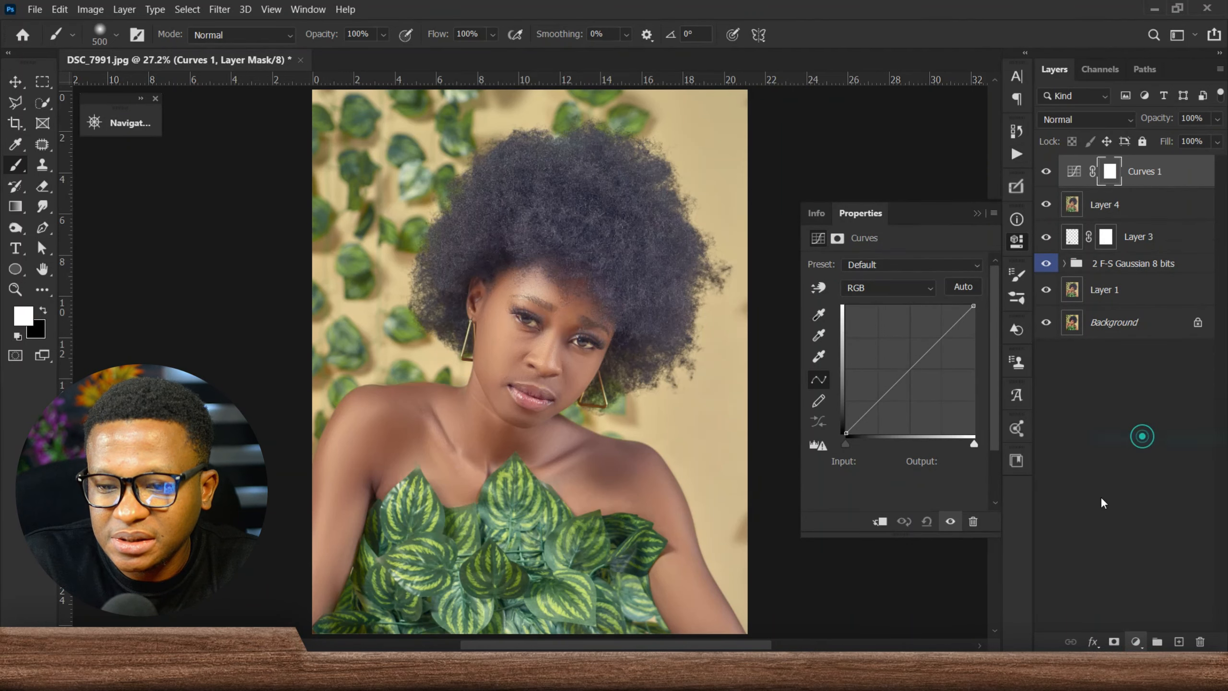
# Rename the upper Curves layer "dodge" and the lower one "burn".
pyautogui.doubleClick(1145, 171)
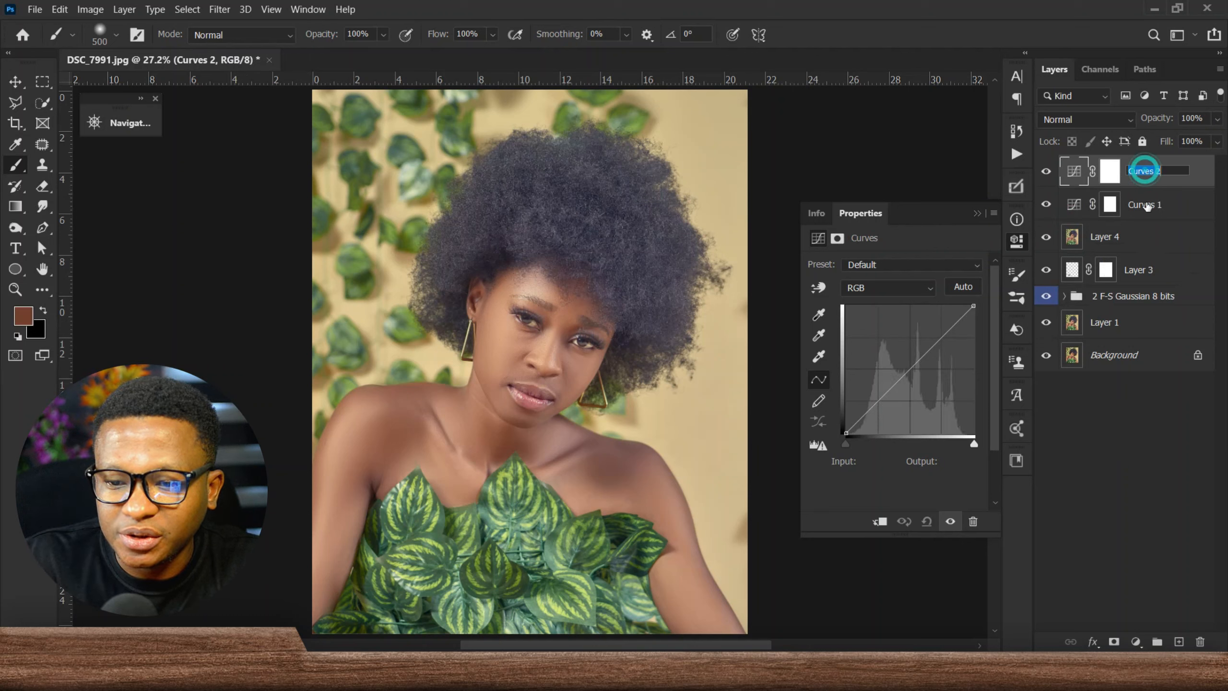
pyautogui.write('dodge')
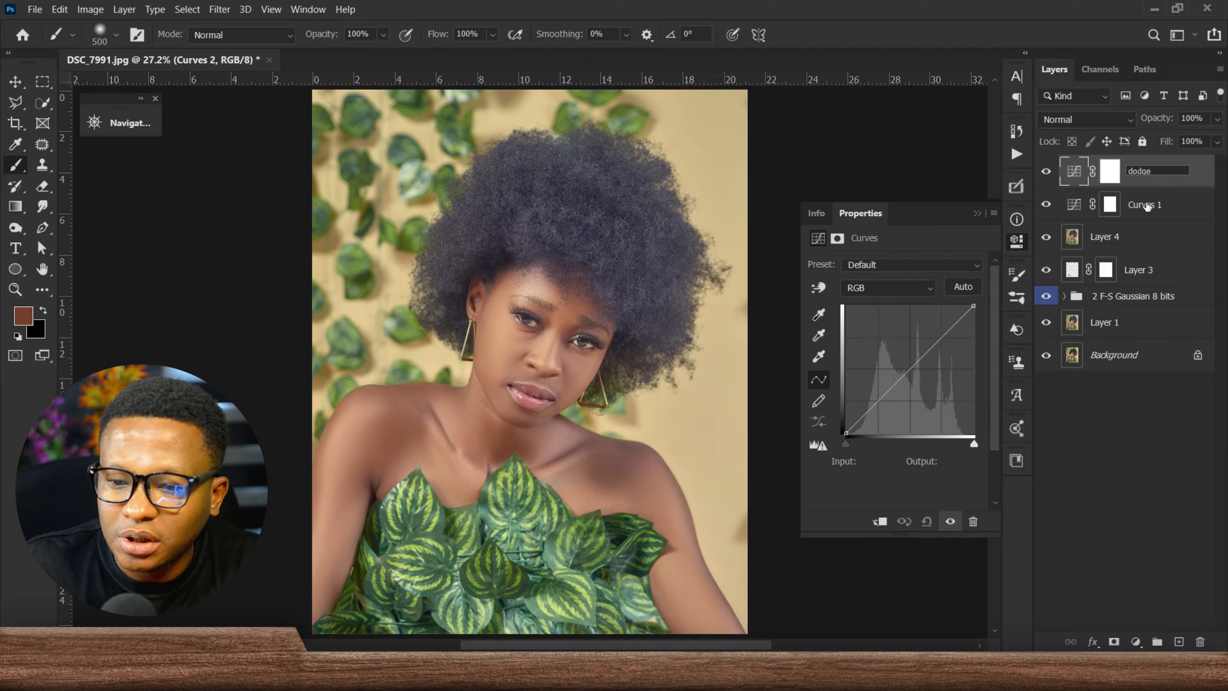
pyautogui.click(1142, 206)
pyautogui.doubleClick(1142, 205)
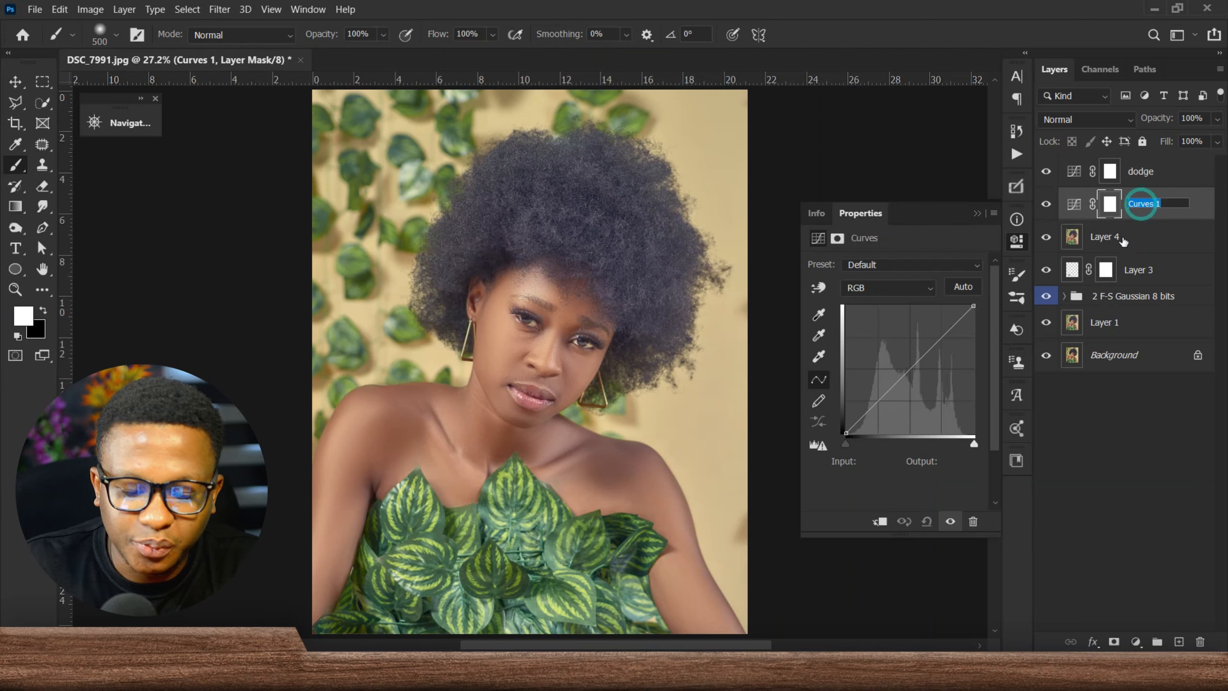
pyautogui.write('burn')
pyautogui.press('Return')
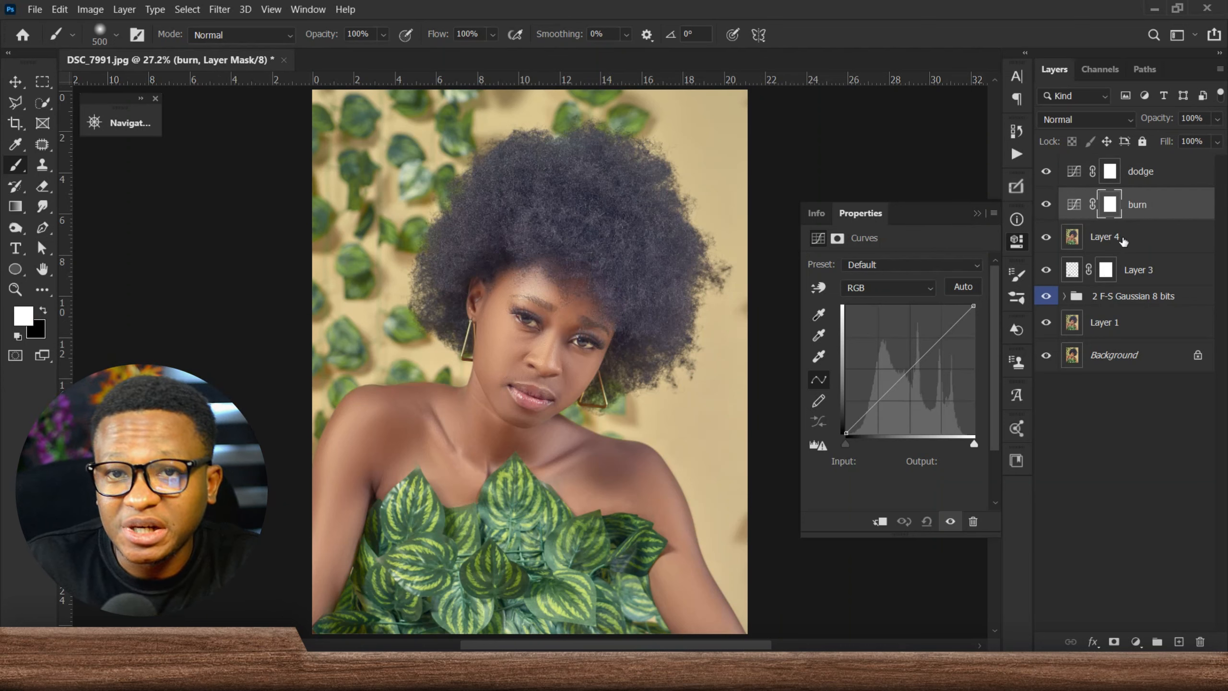
# Brighten the dodge layer by raising its RGB curve's midpoint to about input 111, output 139.
pyautogui.click(1169, 175)
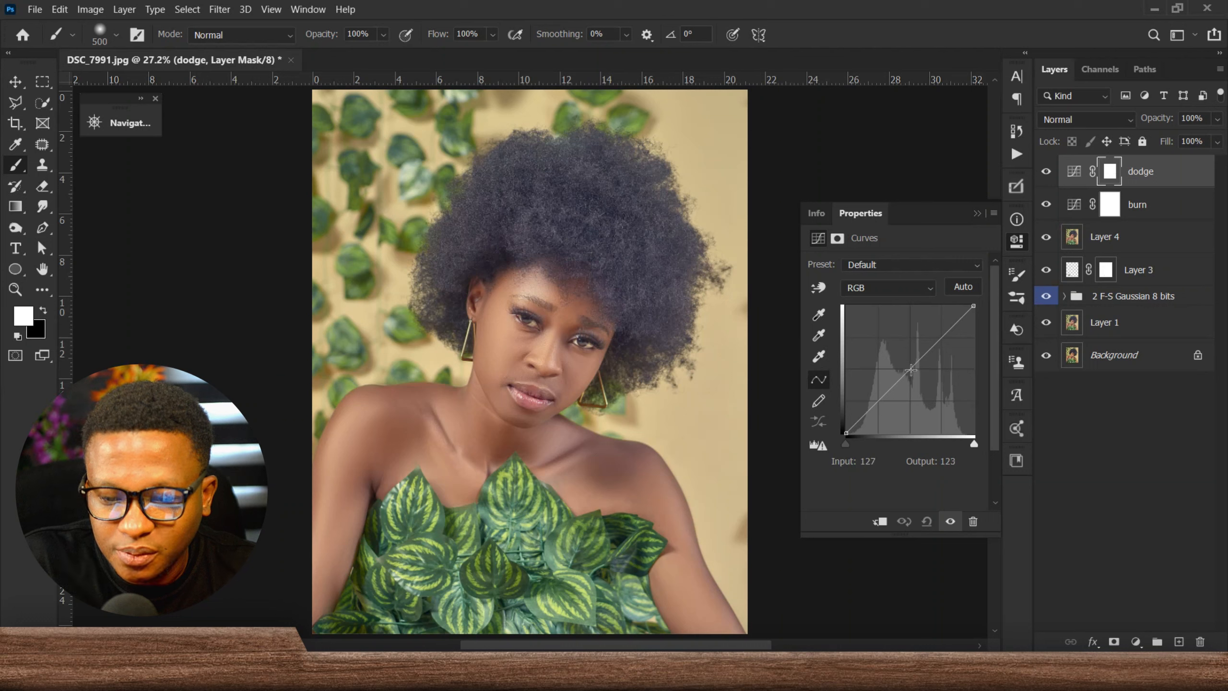
pyautogui.click(910, 369)
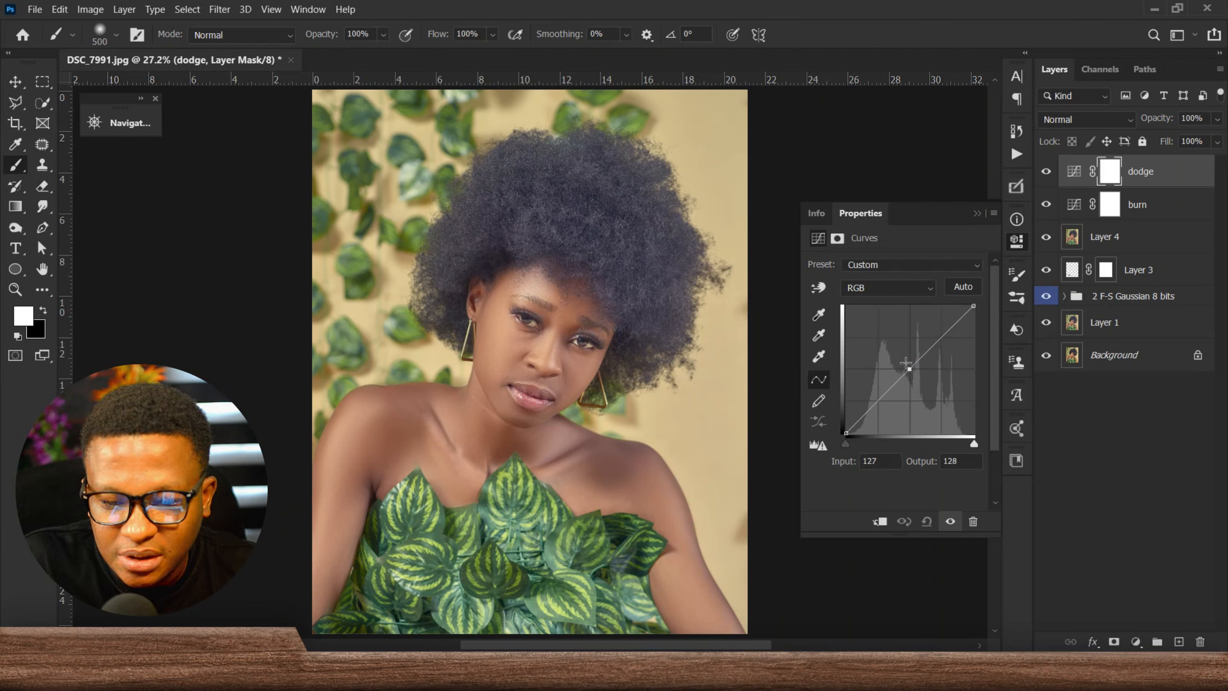
pyautogui.moveTo(906, 363); pyautogui.dragTo(903, 363)
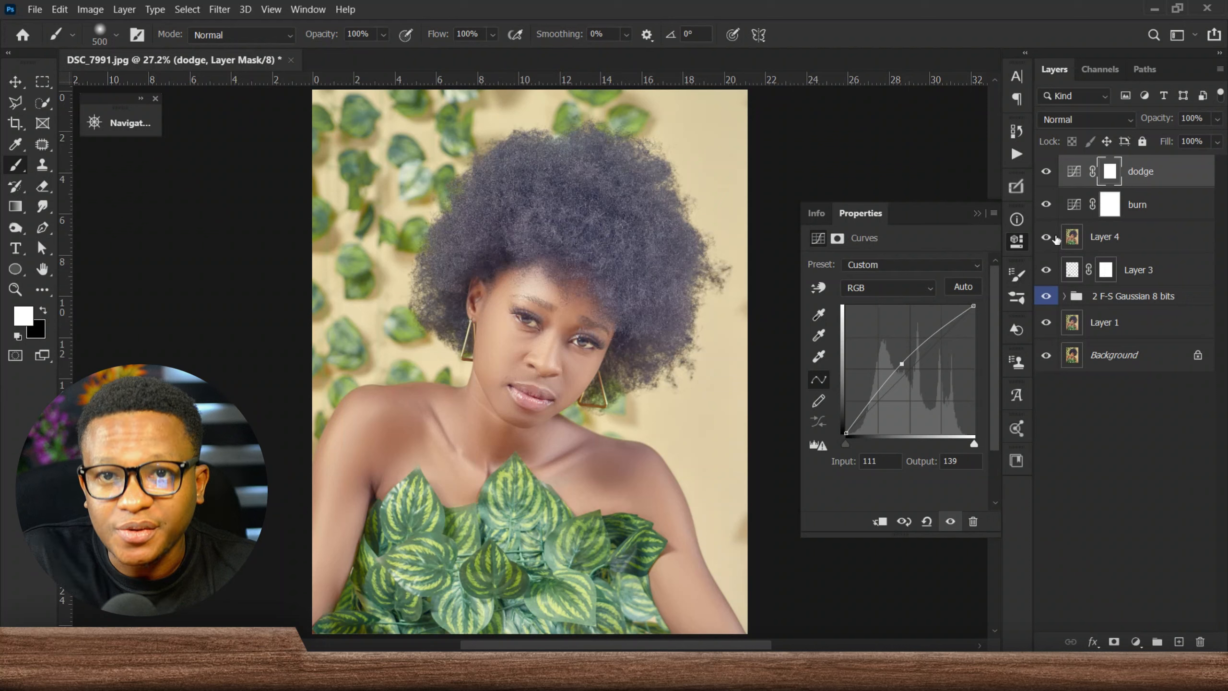
# Darken the burn layer by lowering its RGB curve's midpoint to about input 136, output 107.
pyautogui.click(1110, 206)
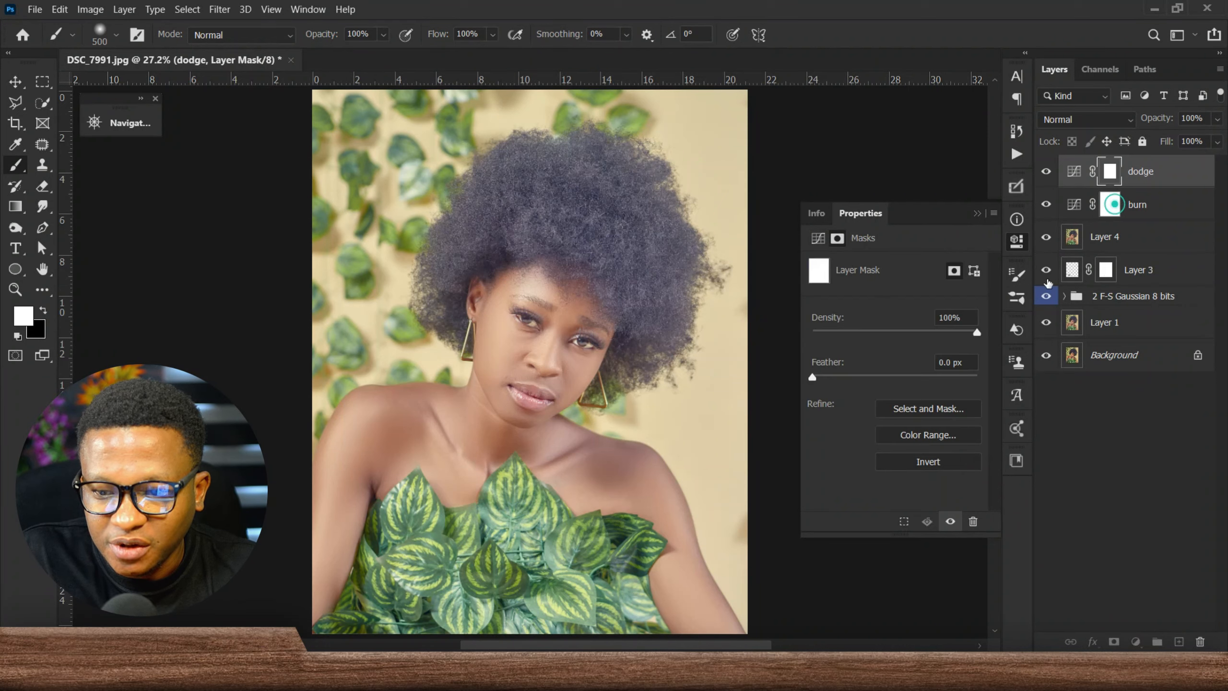
pyautogui.click(1073, 207)
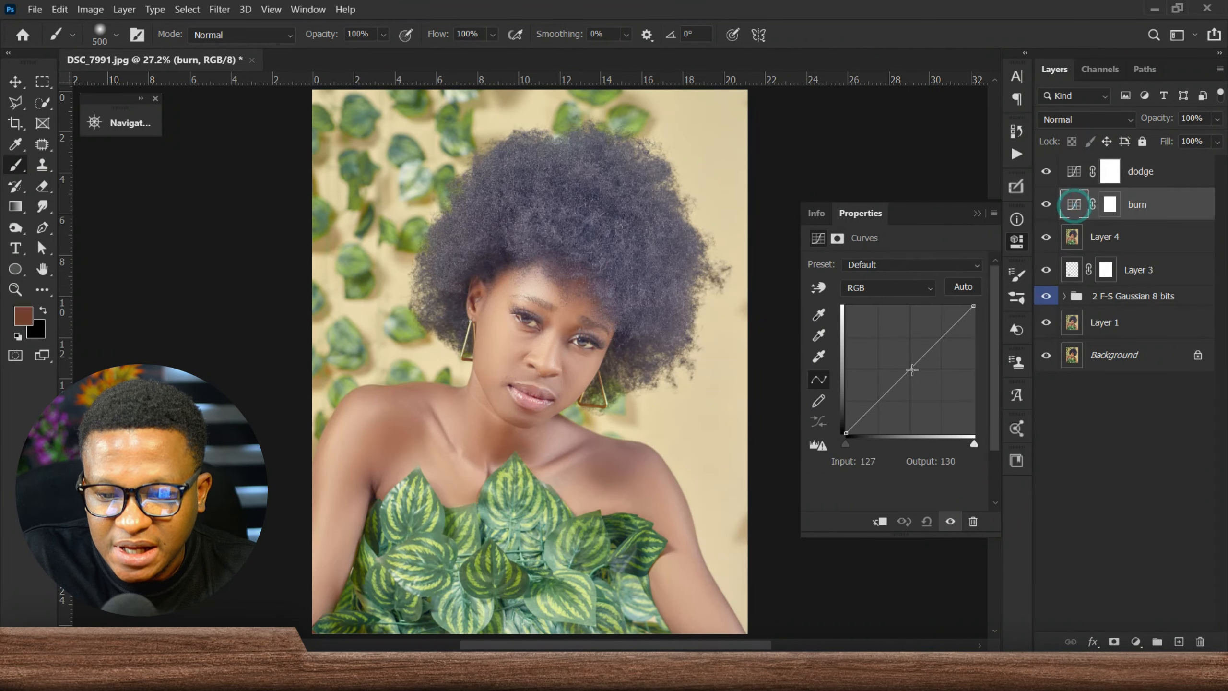
pyautogui.moveTo(910, 371); pyautogui.dragTo(914, 381)
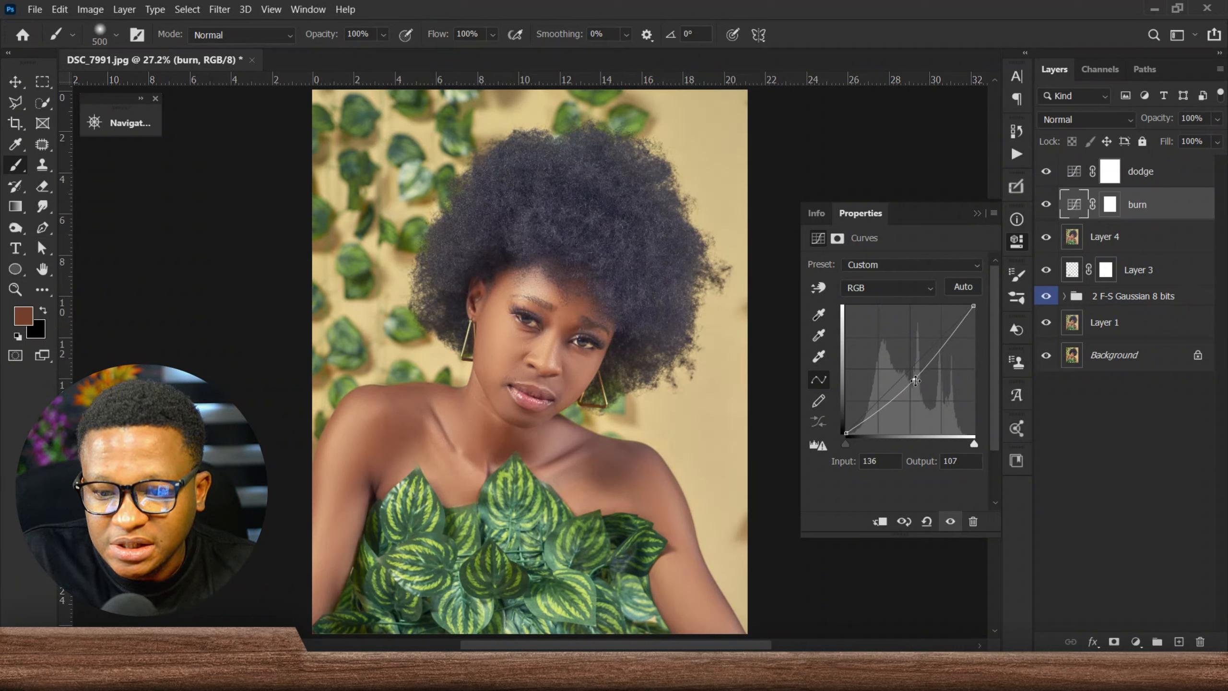
# Invert the layer masks of the dodge and burn layers to black.
pyautogui.click(1108, 171)
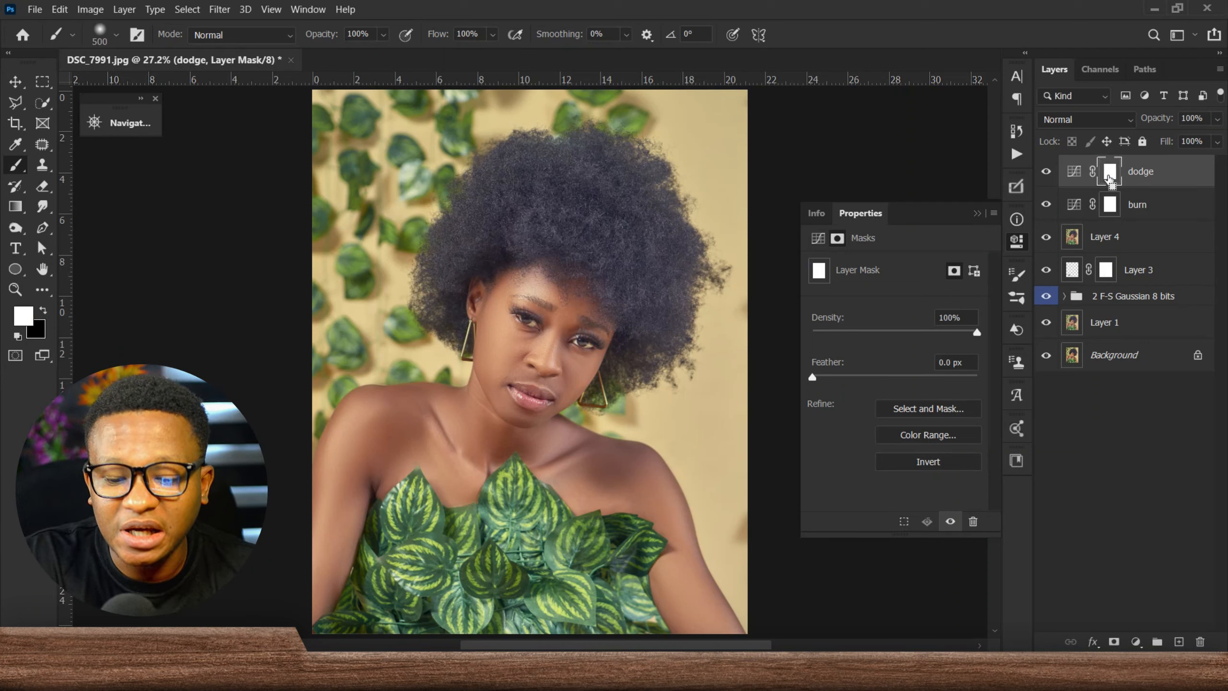
pyautogui.hotkey('ctrl', 'i')
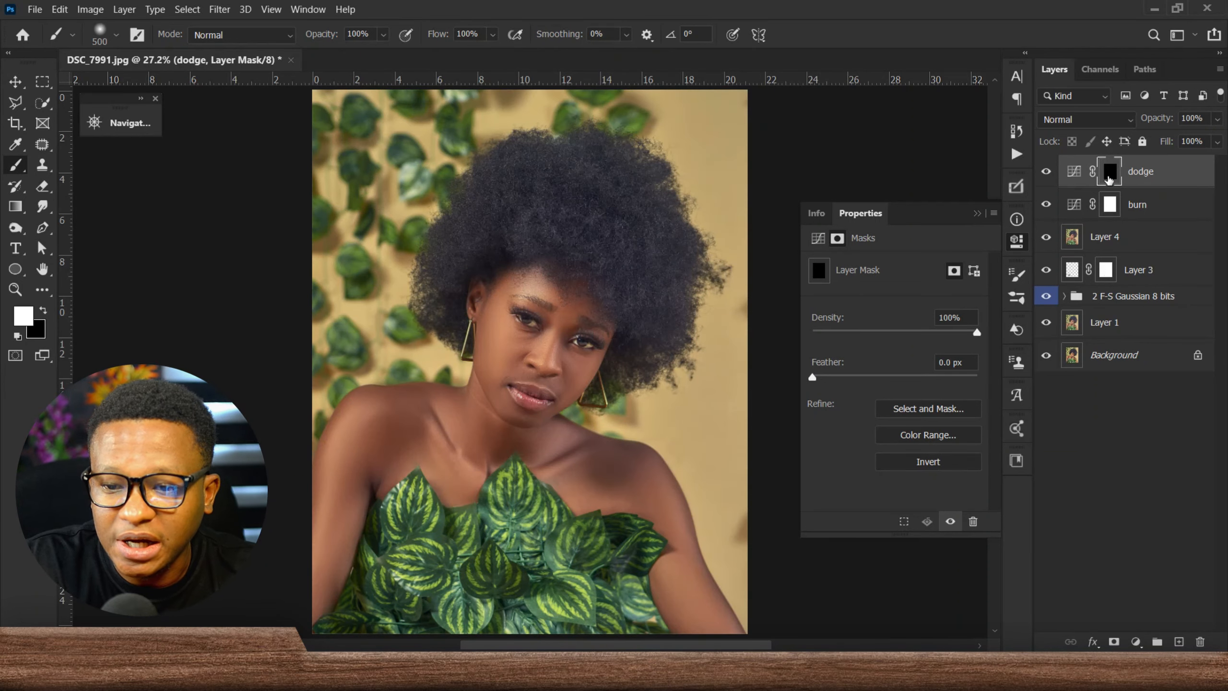
pyautogui.click(1110, 205)
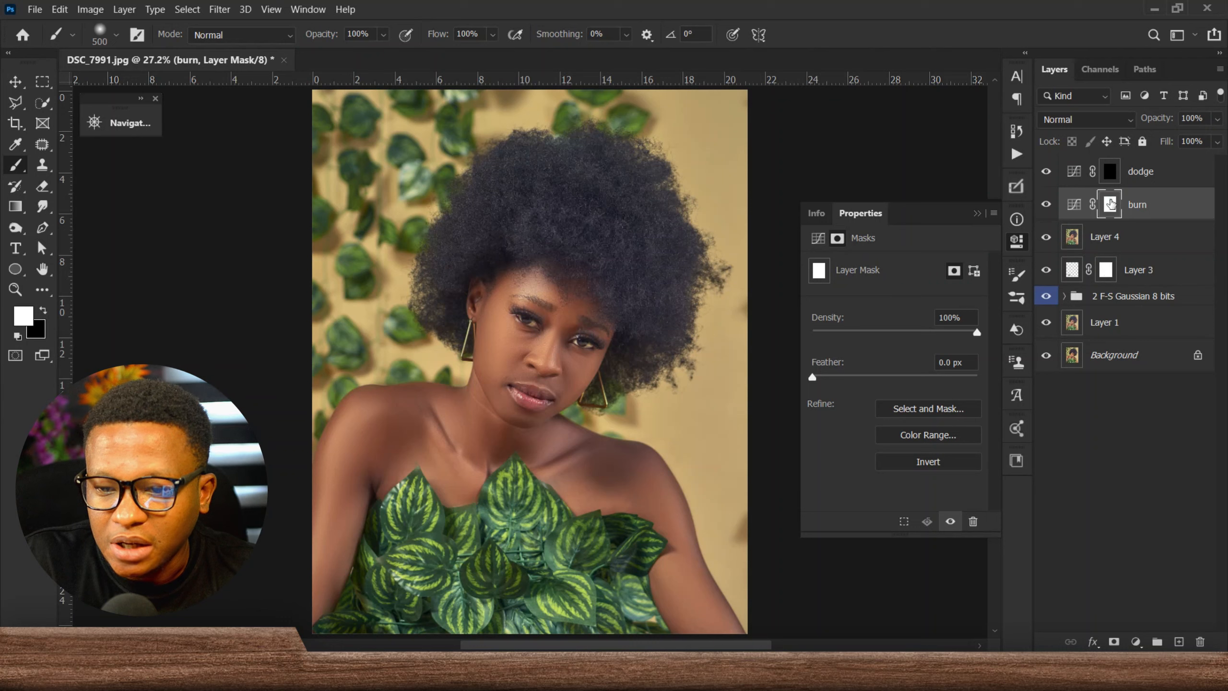
pyautogui.hotkey('ctrl', 'i')
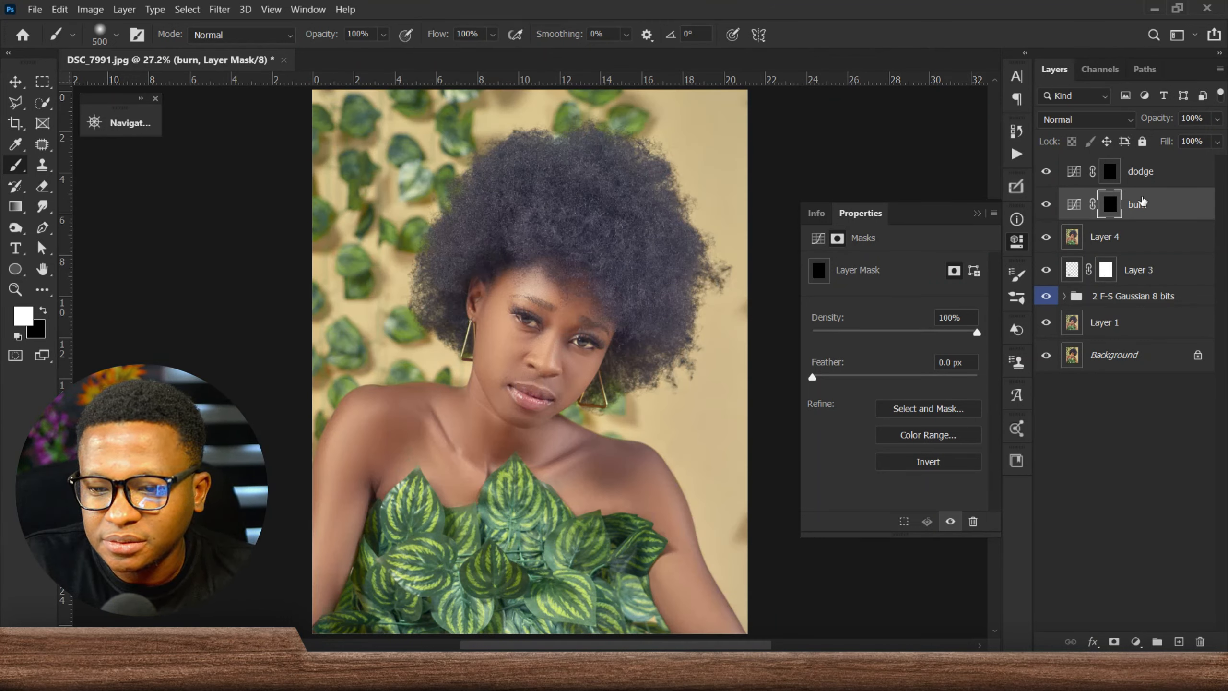
# Select the dodge layer and stop recording the Dodge and Burn action.
pyautogui.click(1155, 172)
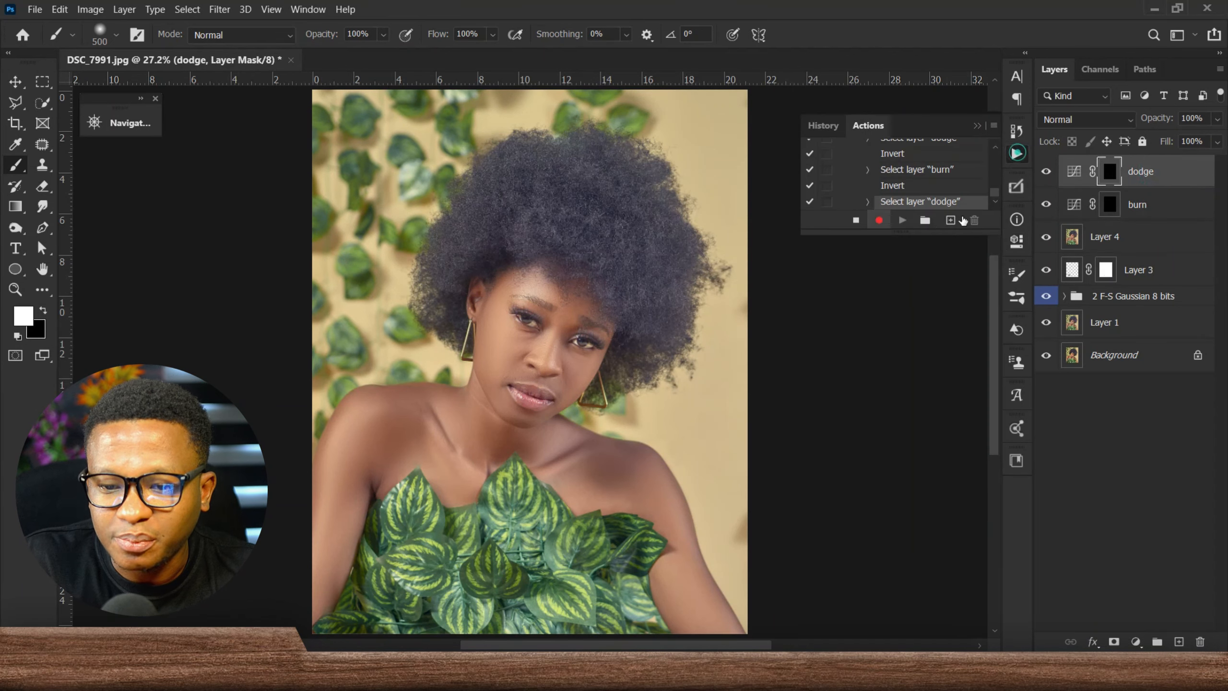
pyautogui.click(1017, 154)
pyautogui.click(857, 220)
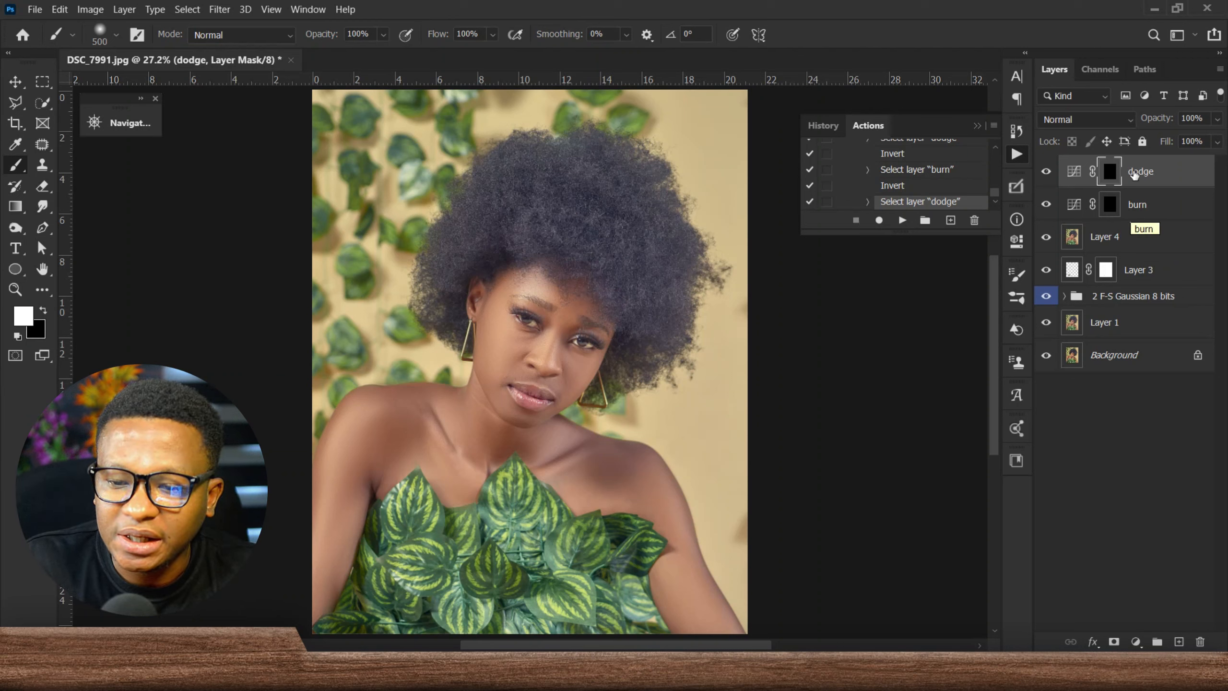
# Hide Layer 4, Layer 3, the 2 F-S Gaussian 8 bits group and Layer 1, and select the Background layer.
pyautogui.click(1109, 171)
pyautogui.moveTo(1046, 238); pyautogui.dragTo(1047, 339)
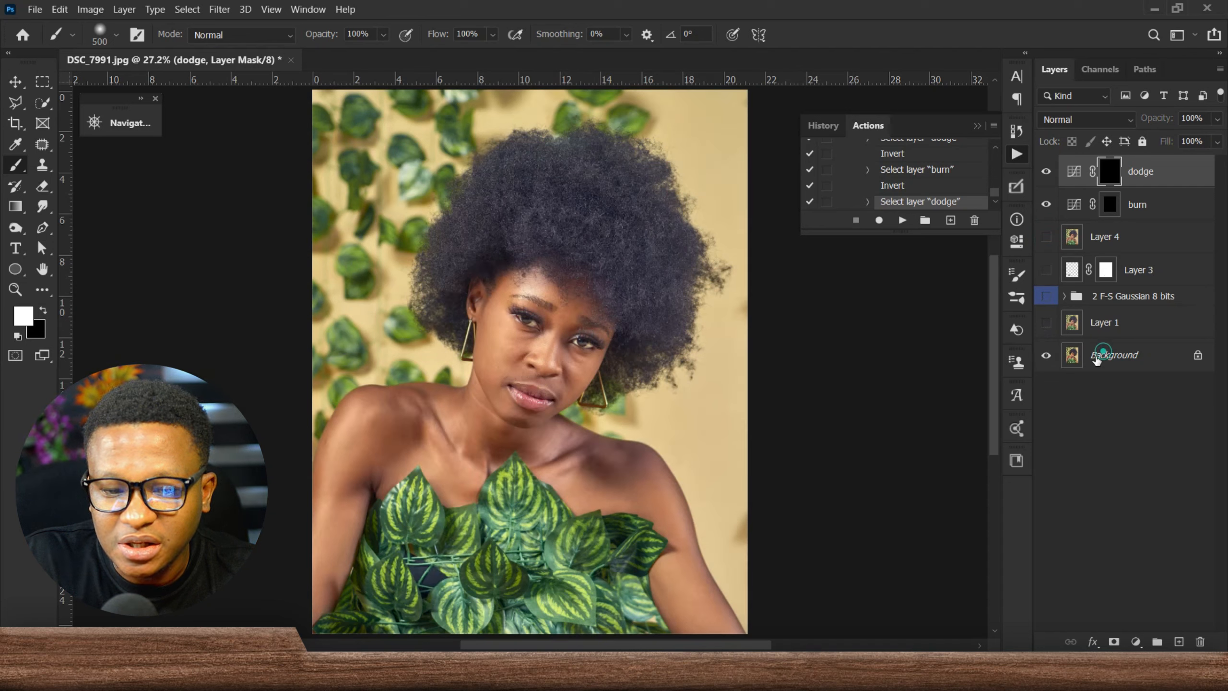
pyautogui.click(1097, 356)
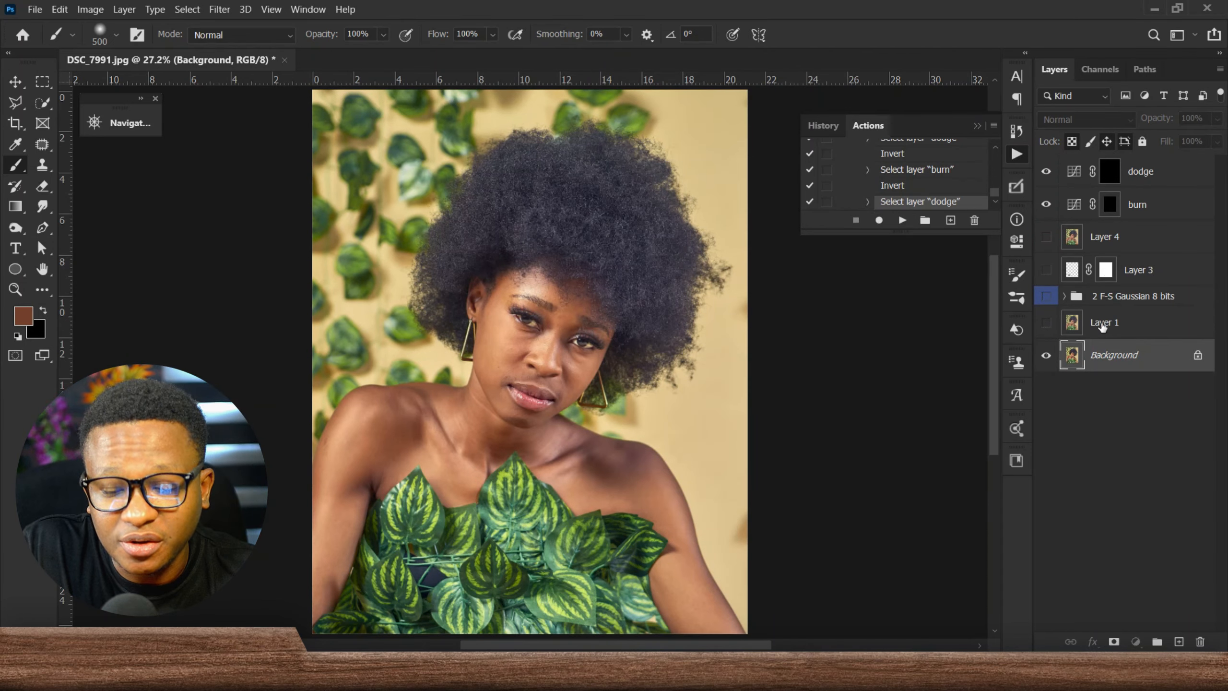
# Compare the retouching stages by toggling the visibility of Layer 1 and the 2 F-S Gaussian 8 bits group, ending with both hidden.
pyautogui.click(1102, 323)
pyautogui.click(1104, 299)
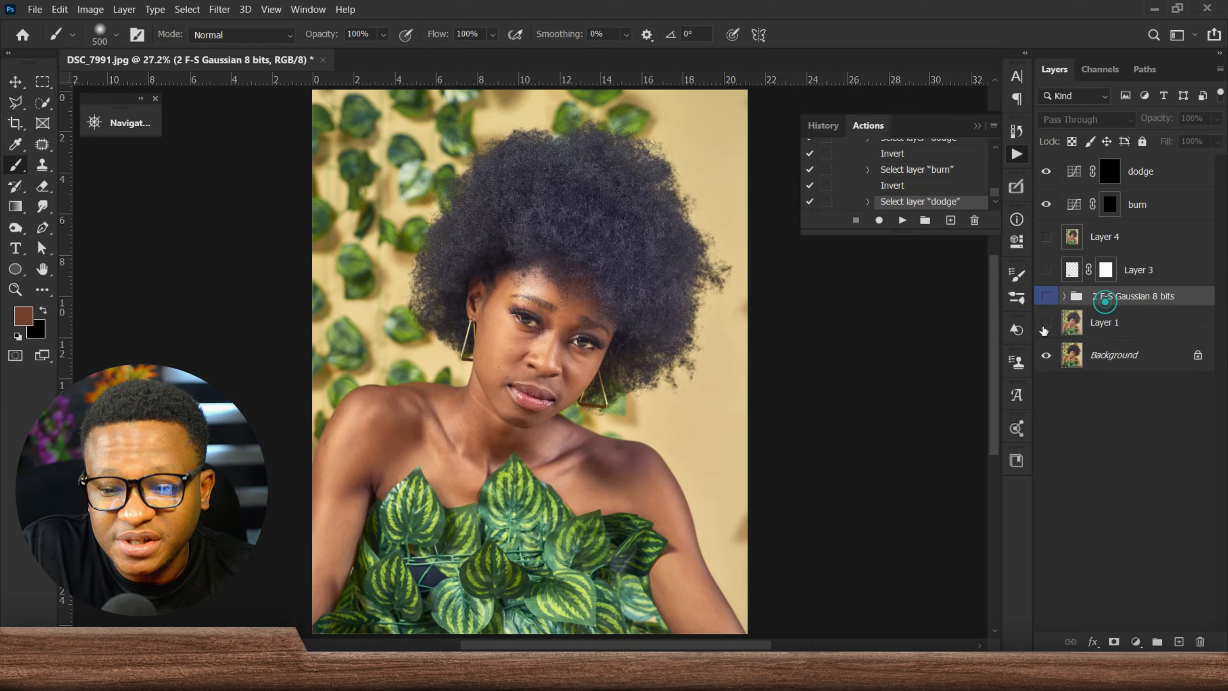
pyautogui.click(1069, 330)
pyautogui.click(1046, 323)
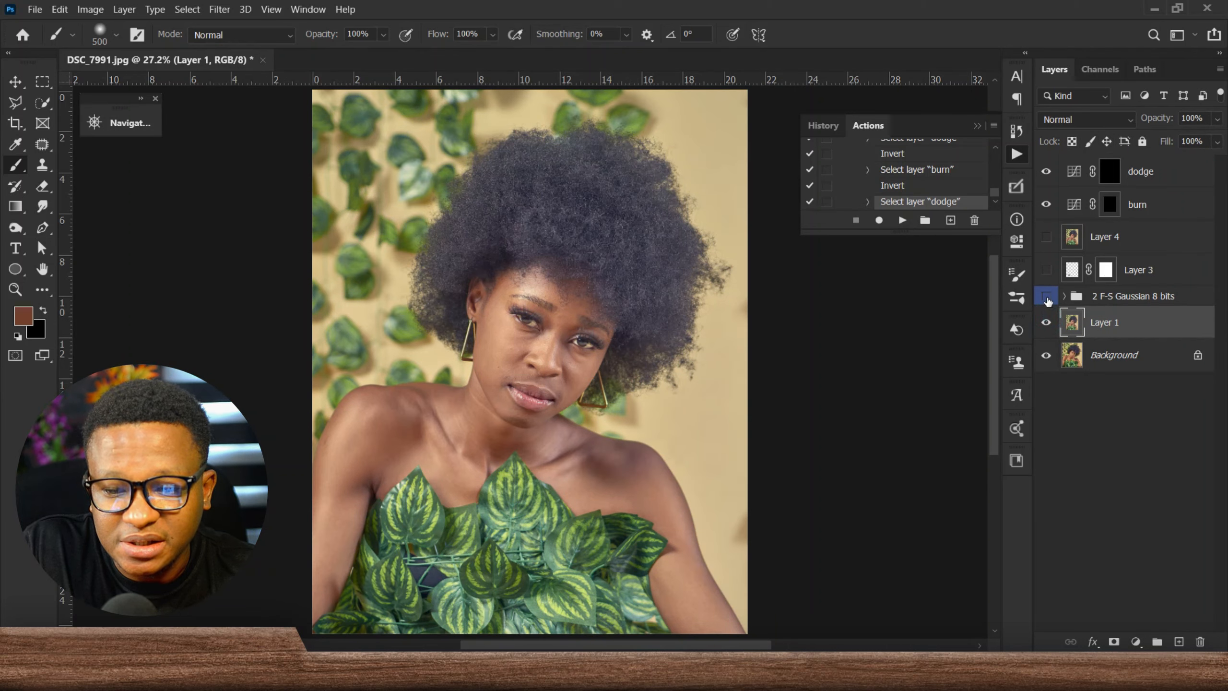
pyautogui.click(1046, 323)
pyautogui.click(1045, 323)
pyautogui.click(1046, 295)
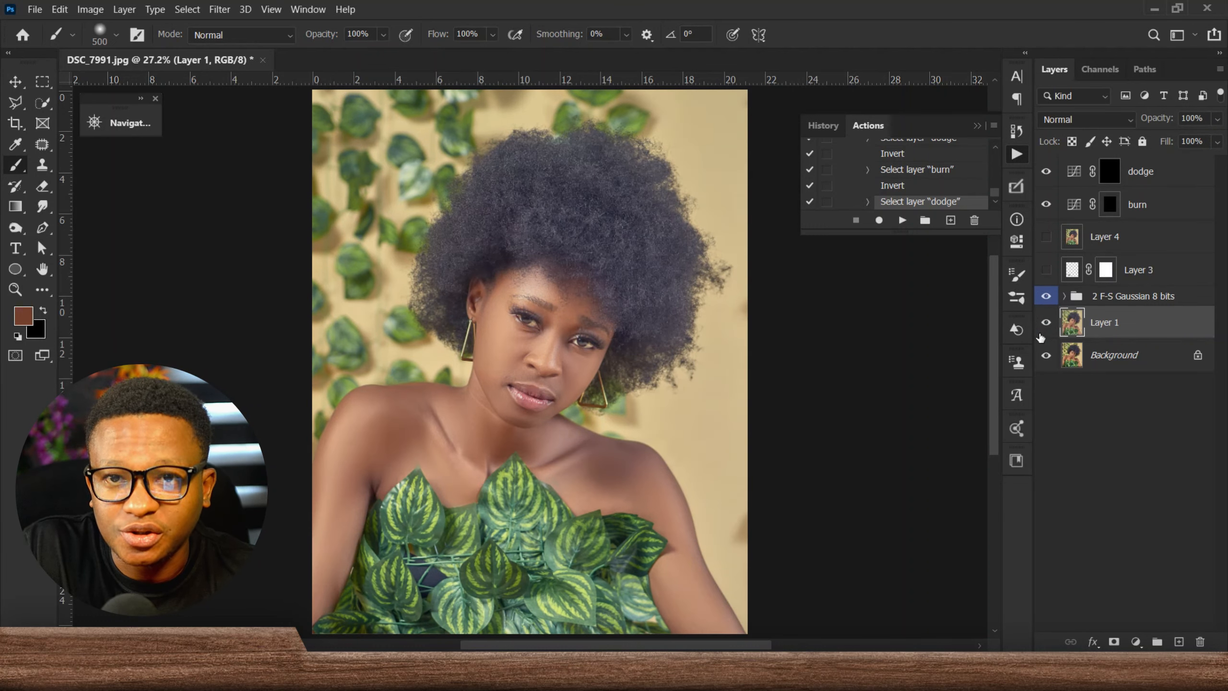
pyautogui.moveTo(1047, 294); pyautogui.dragTo(1047, 323)
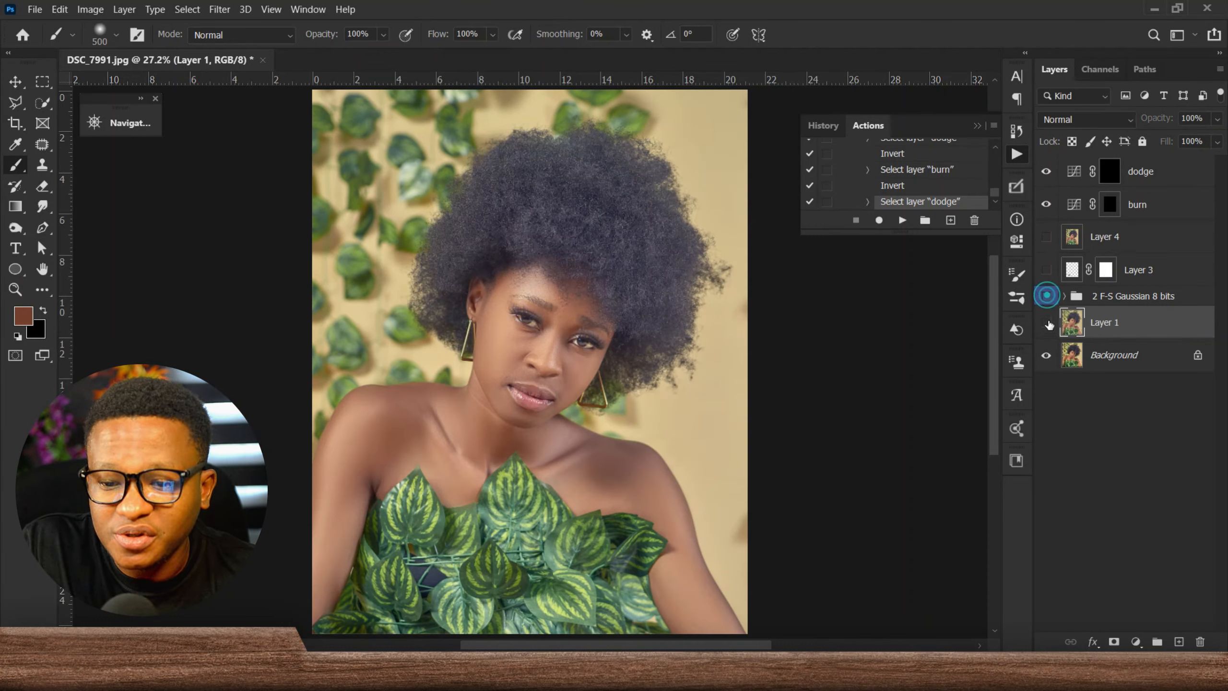
pyautogui.click(1045, 296)
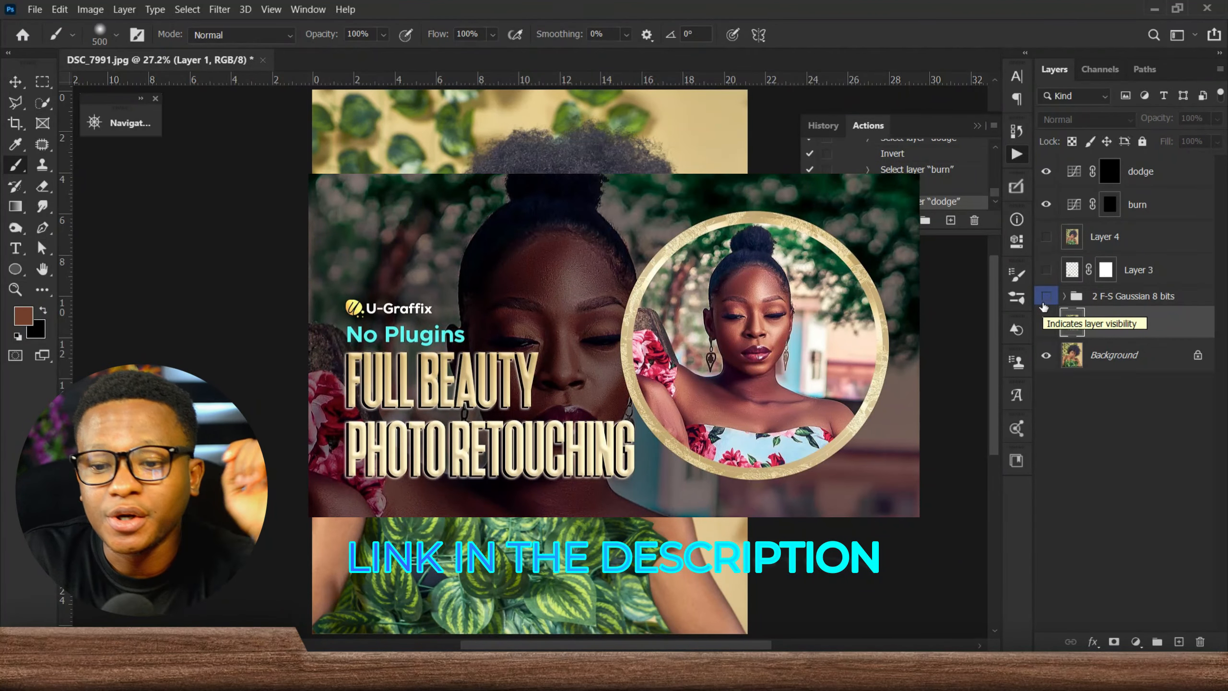
pyautogui.click(1046, 324)
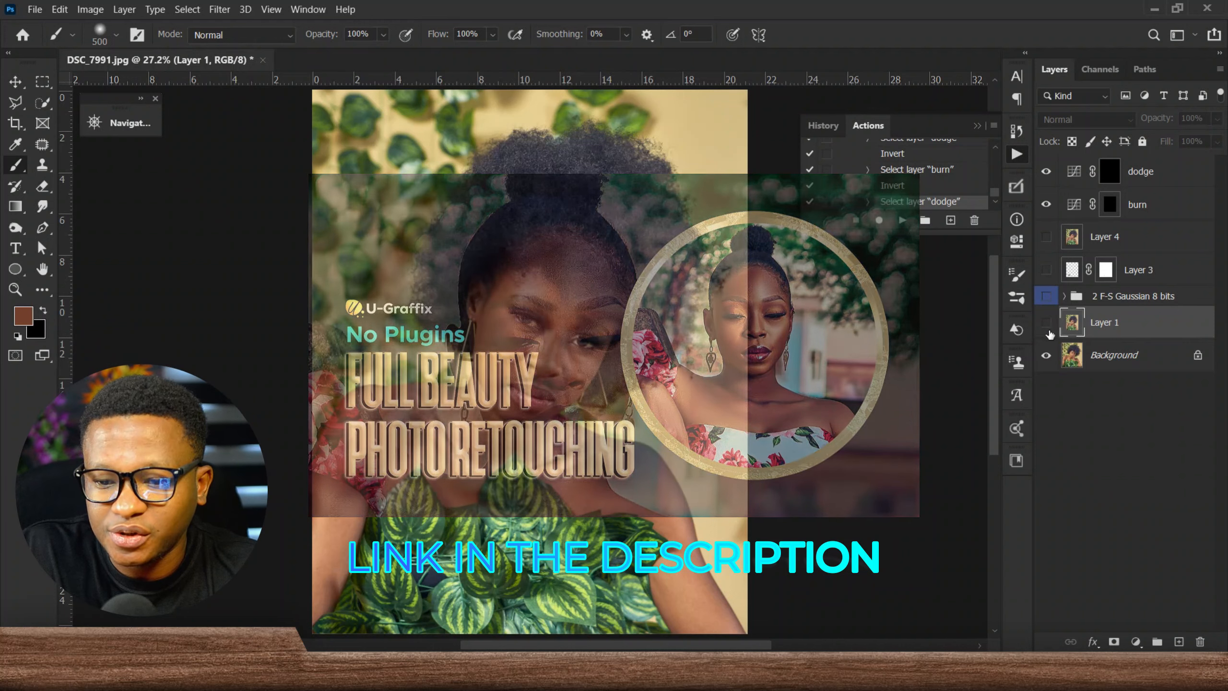
pyautogui.click(1046, 324)
# Start a Color Range selection on the Background layer and sample the bright skin highlight on the forehead.
pyautogui.click(1119, 355)
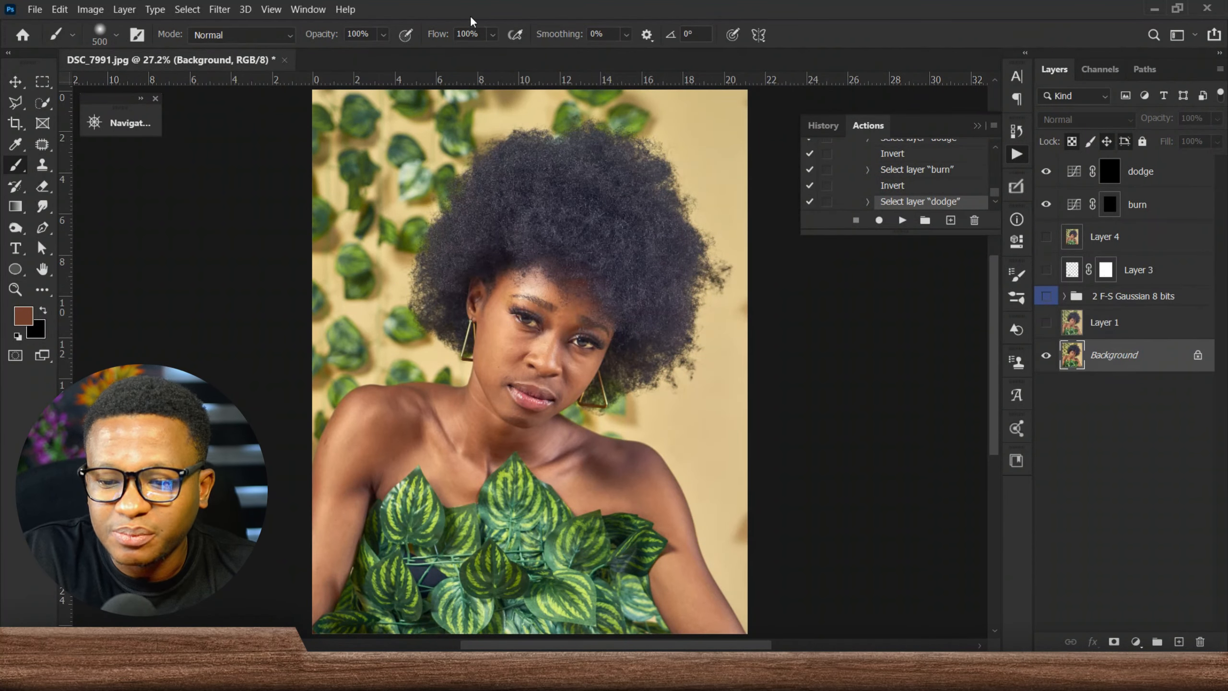
pyautogui.click(188, 11)
pyautogui.click(252, 158)
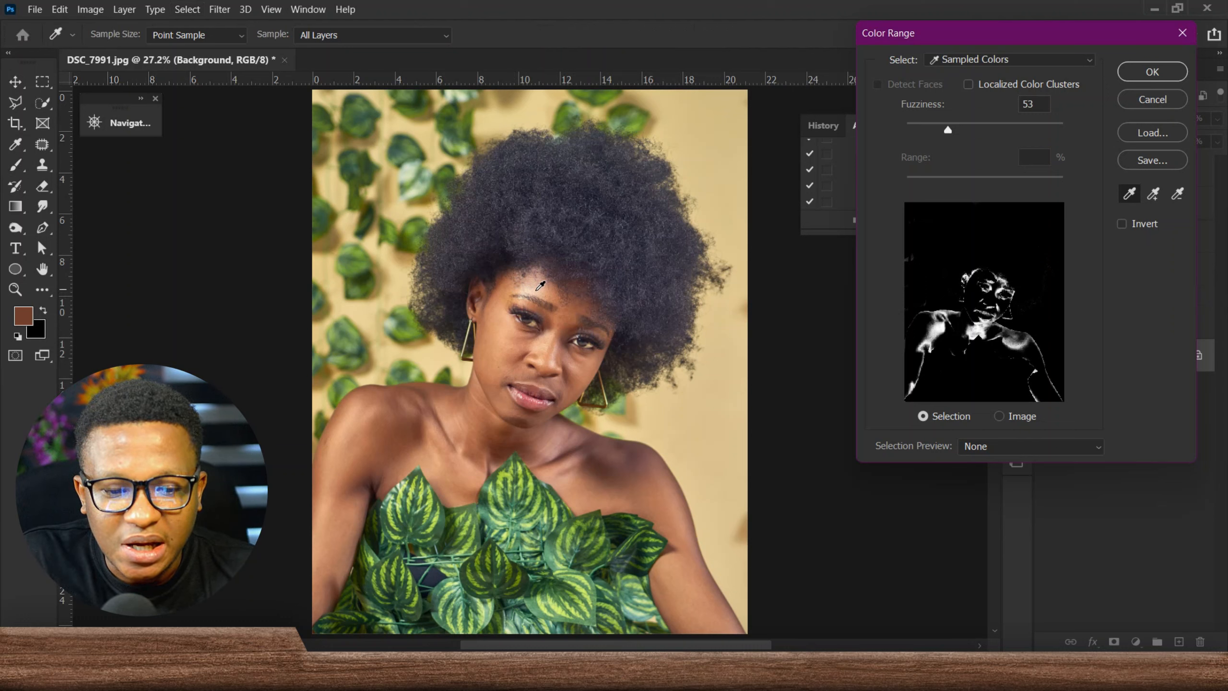
pyautogui.click(534, 285)
pyautogui.click(538, 285)
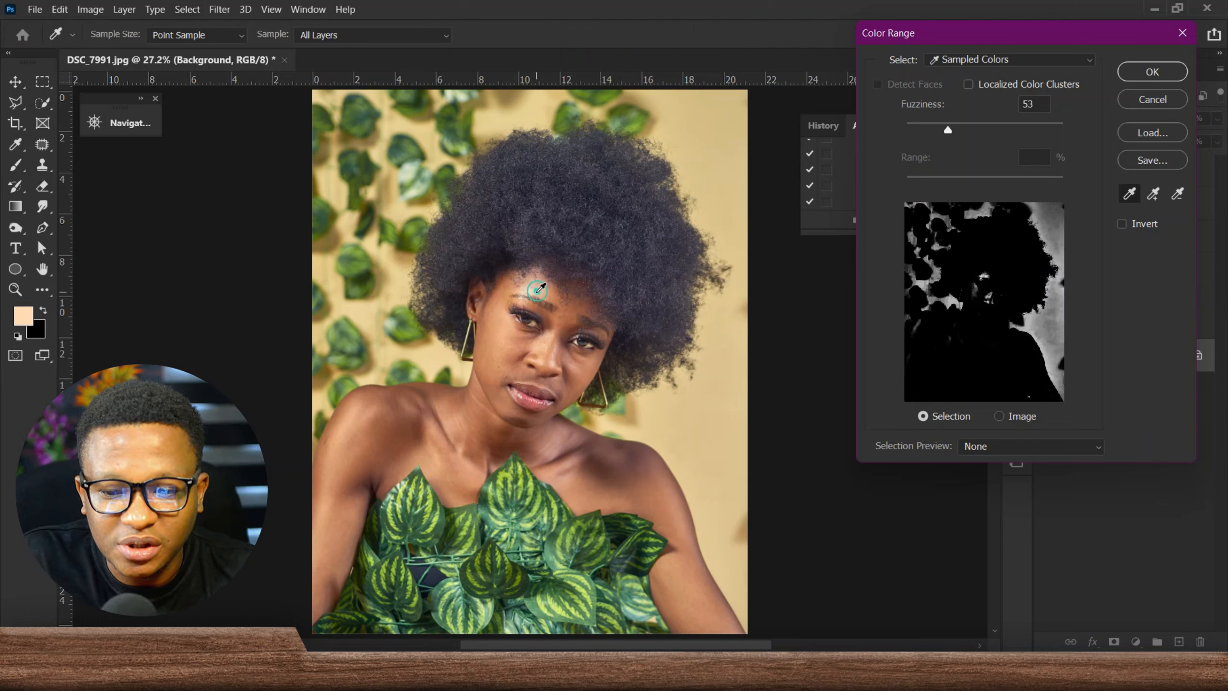
pyautogui.click(535, 282)
pyautogui.click(534, 285)
pyautogui.click(535, 289)
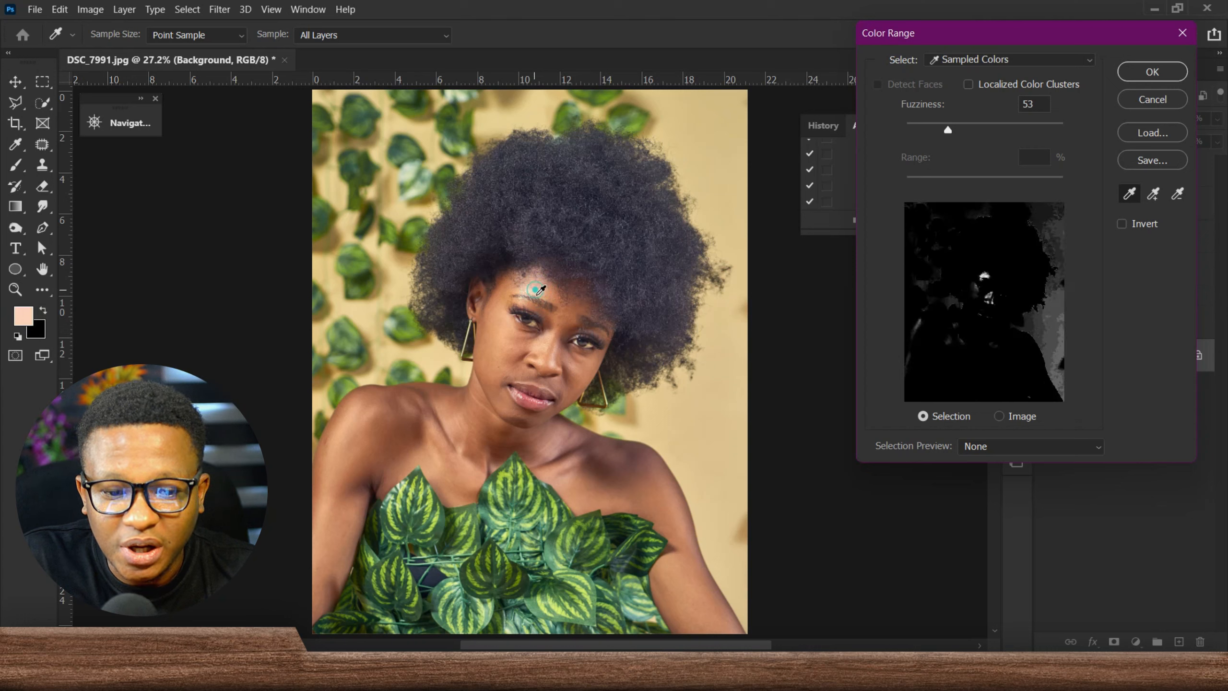
pyautogui.click(547, 357)
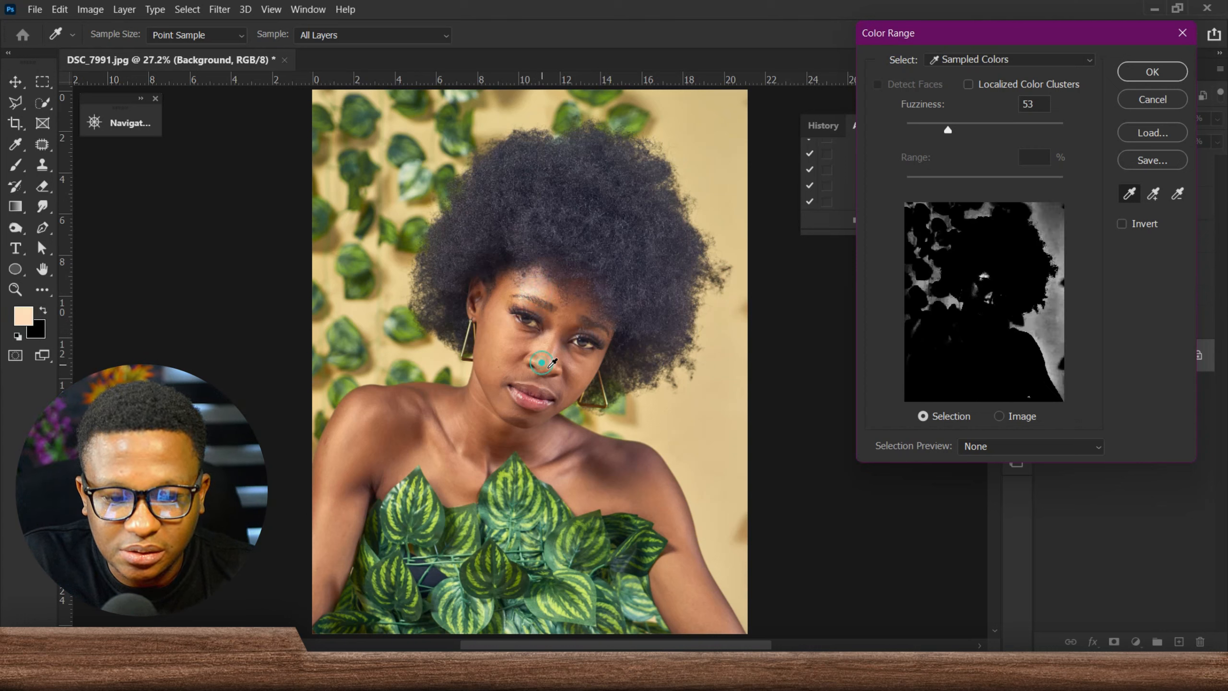
pyautogui.click(543, 285)
pyautogui.click(538, 286)
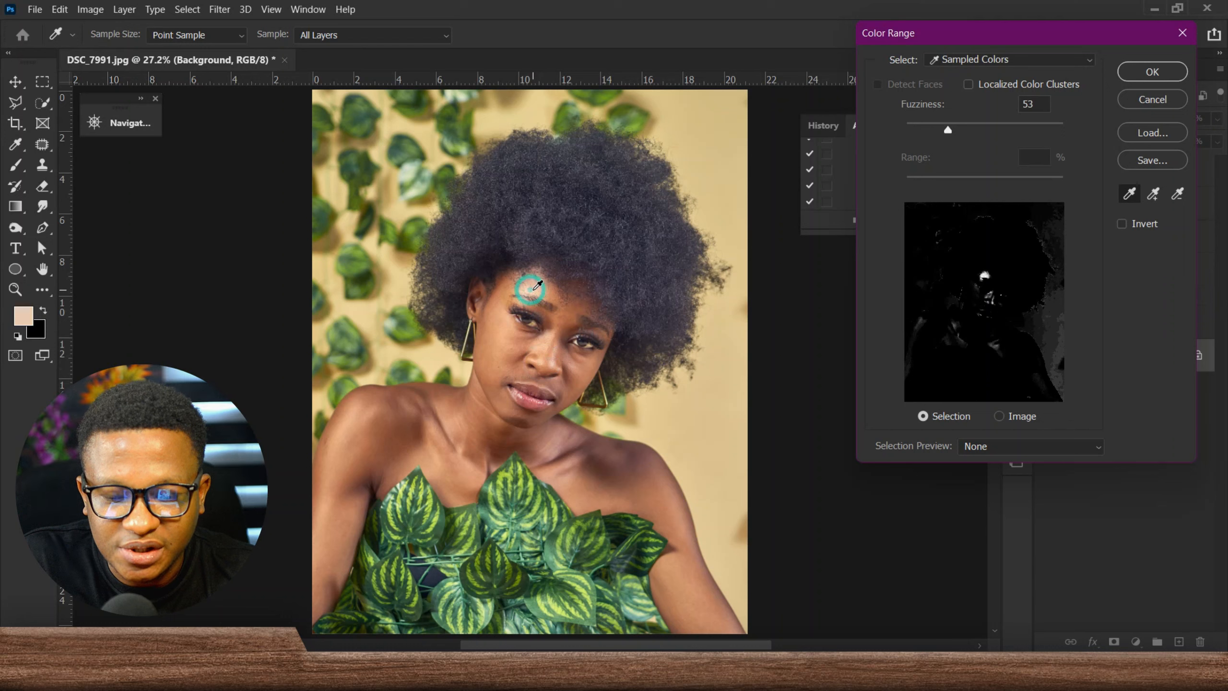
# Set the Color Range fuzziness to 61, apply the highlight selection and activate the dodge layer's mask.
pyautogui.moveTo(948, 130); pyautogui.dragTo(956, 129)
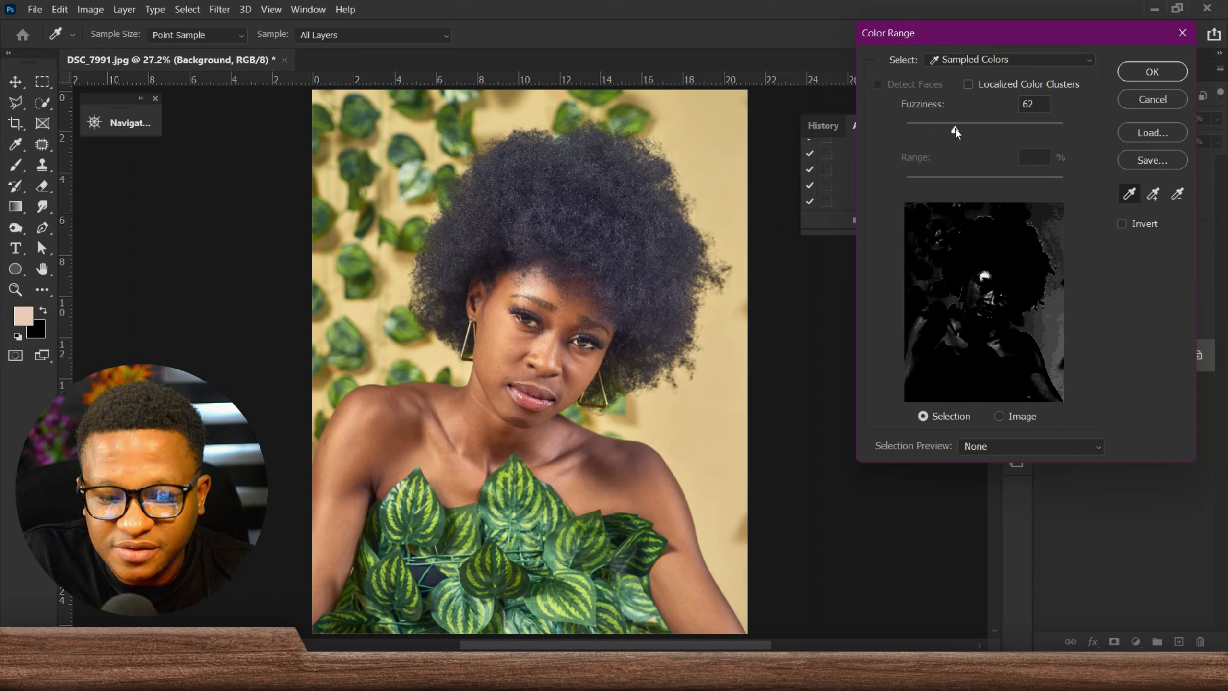
pyautogui.moveTo(955, 128); pyautogui.dragTo(953, 128)
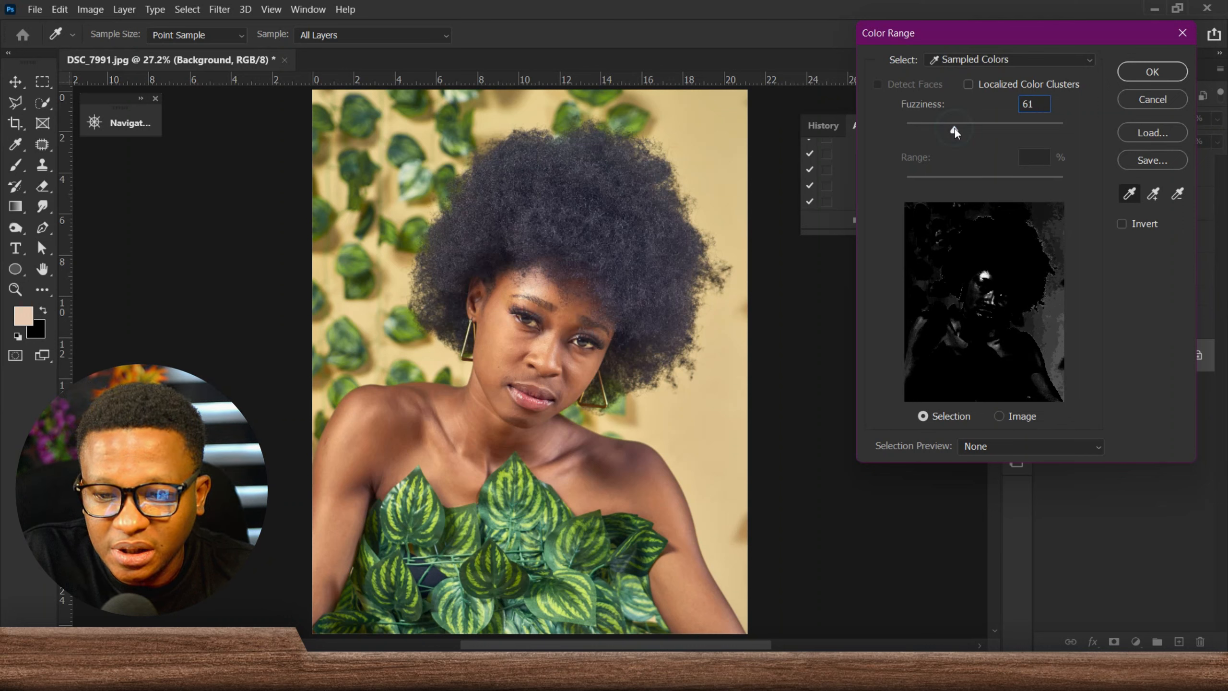
pyautogui.moveTo(954, 128); pyautogui.dragTo(956, 128)
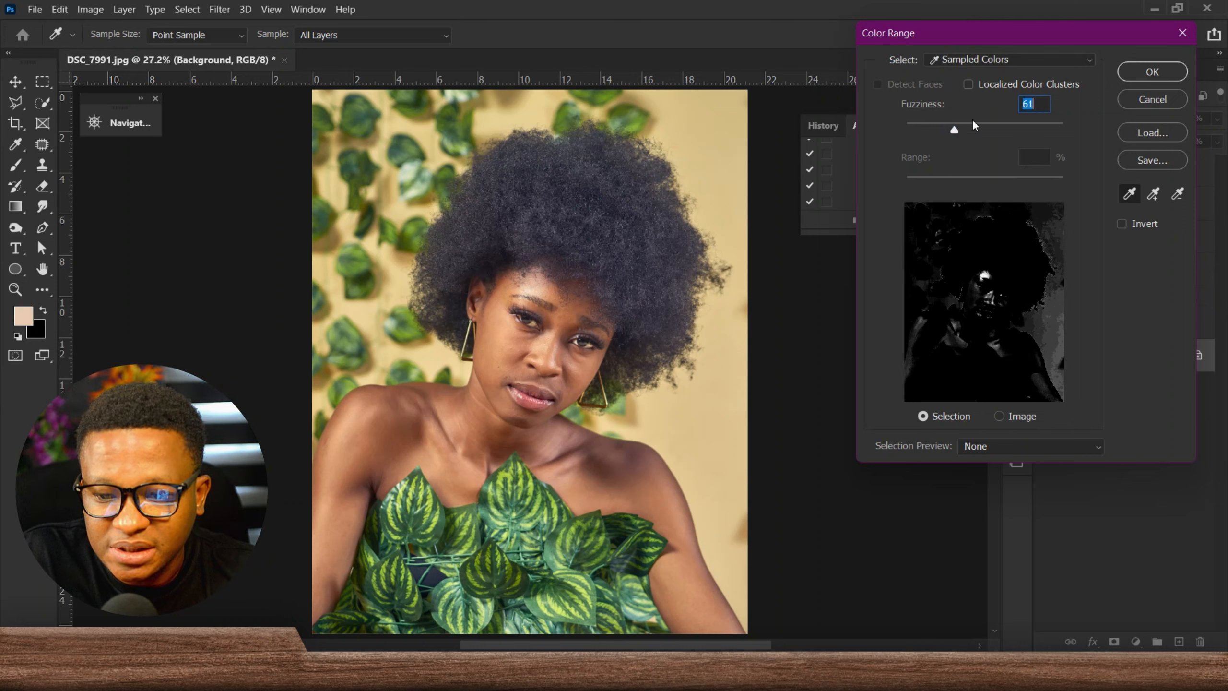
pyautogui.click(1142, 75)
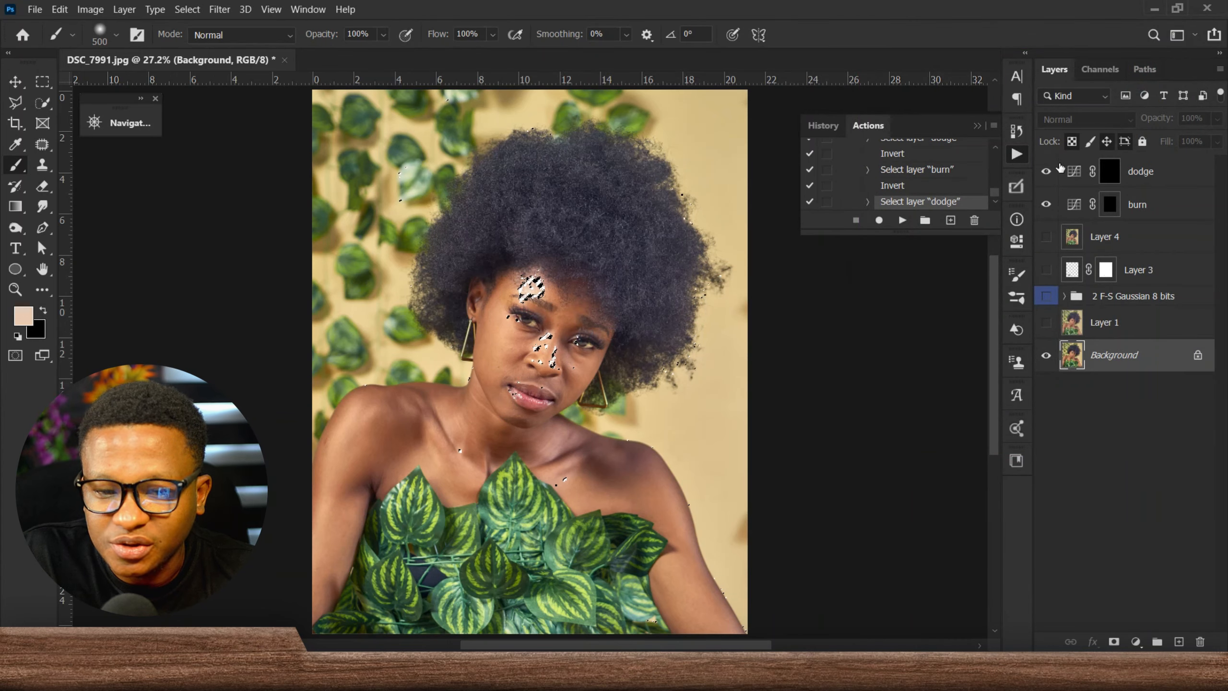
pyautogui.click(1109, 171)
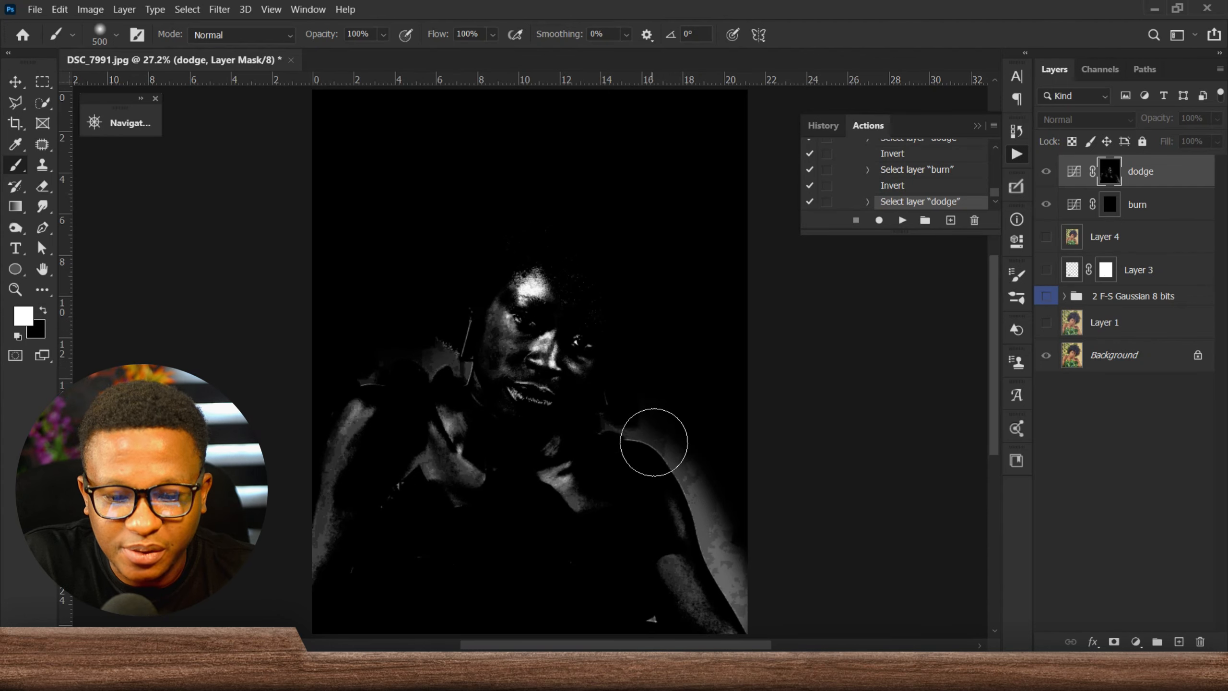
# Clean up the dodge mask by painting black with a 250 px brush over the background spill beside the shoulders and earring.
pyautogui.press('[')
pyautogui.press('[')
pyautogui.press('[')
pyautogui.click(617, 425)
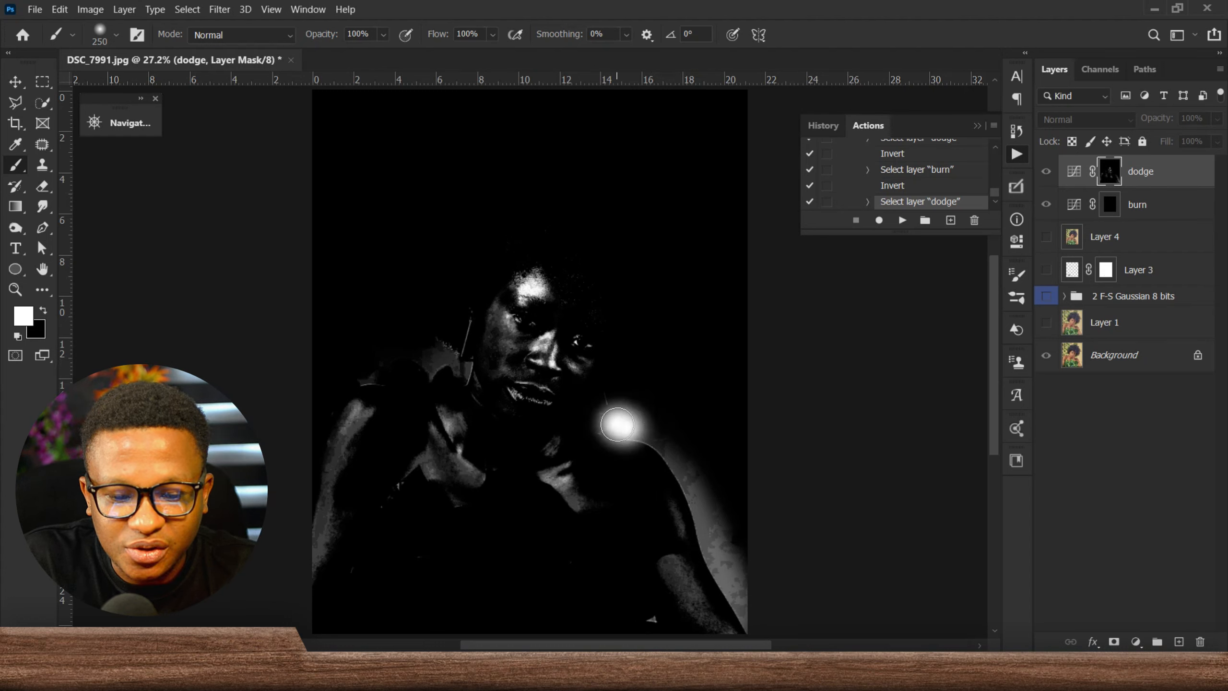
pyautogui.hotkey('ctrl', 'z')
pyautogui.press('x')
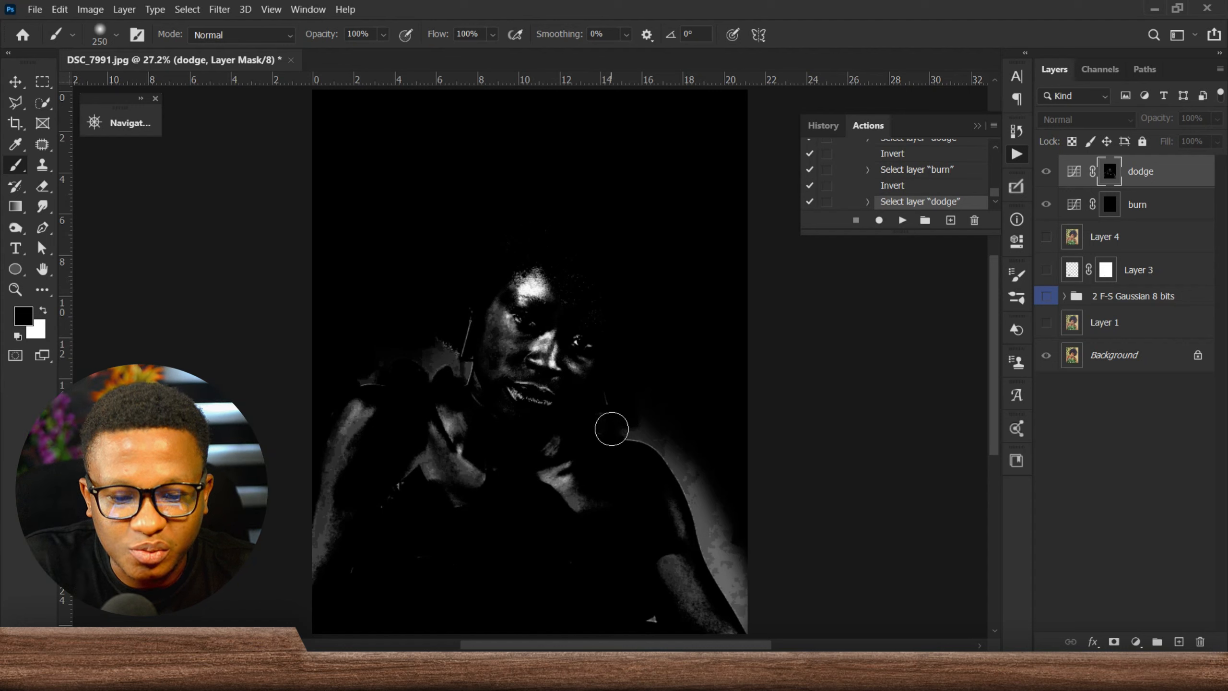
pyautogui.moveTo(686, 478); pyautogui.dragTo(736, 607)
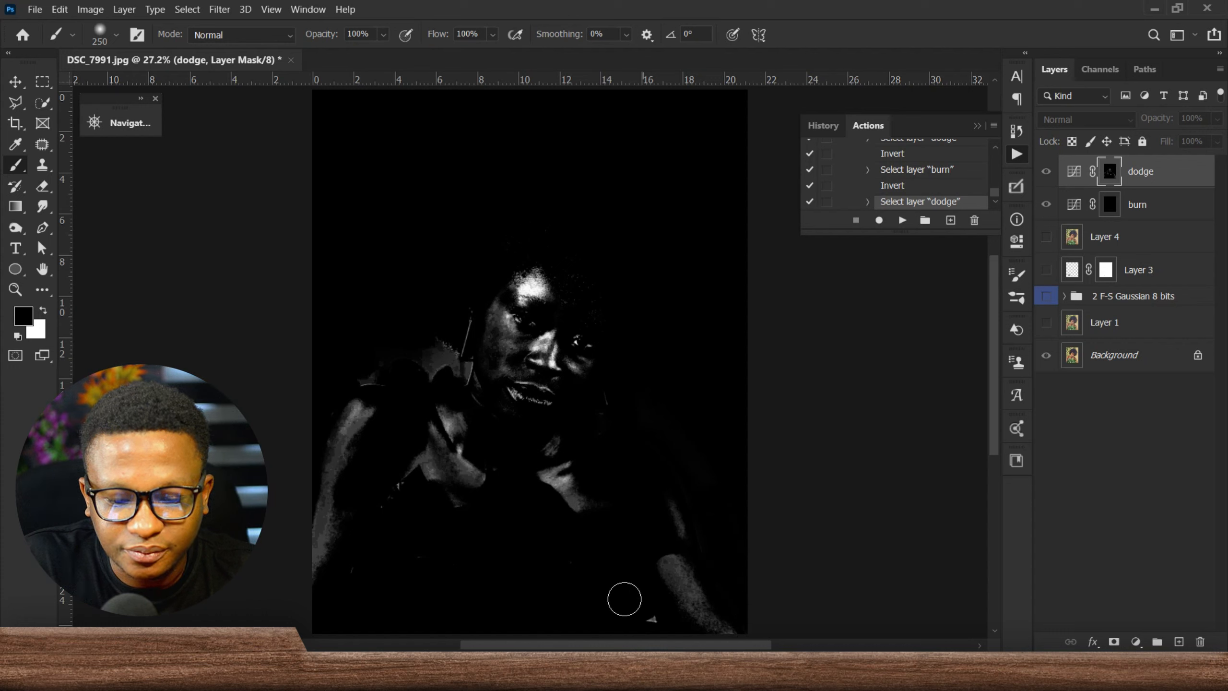
pyautogui.click(443, 352)
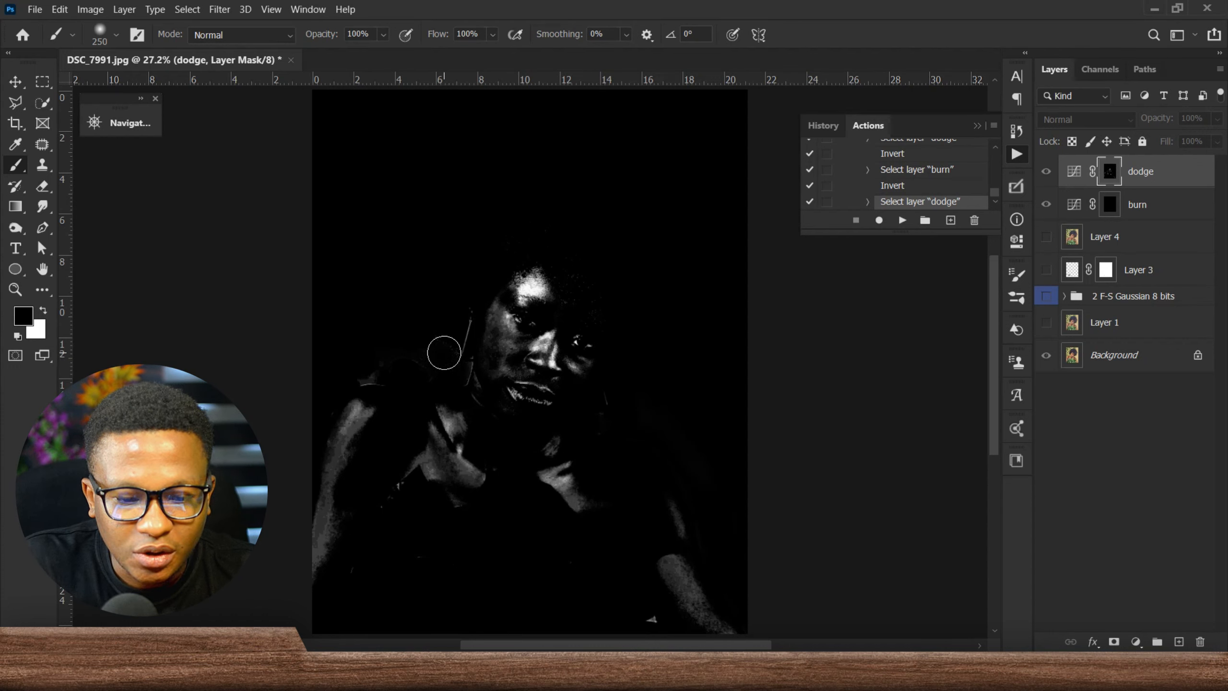
pyautogui.moveTo(455, 348); pyautogui.dragTo(455, 301)
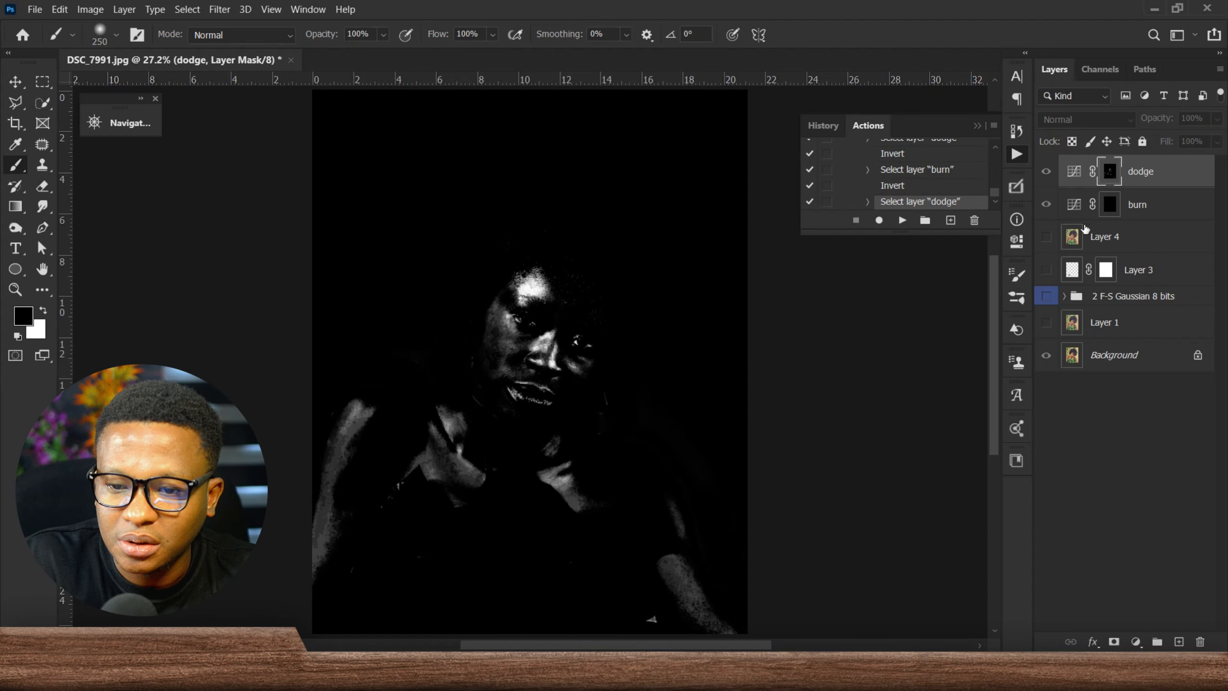
# Select the shadow tones of the Background layer with Color Range, sampling the neck below the chin at a fuzziness of 51.
pyautogui.keyDown('alt'); pyautogui.click(1110, 206); pyautogui.keyUp('alt')
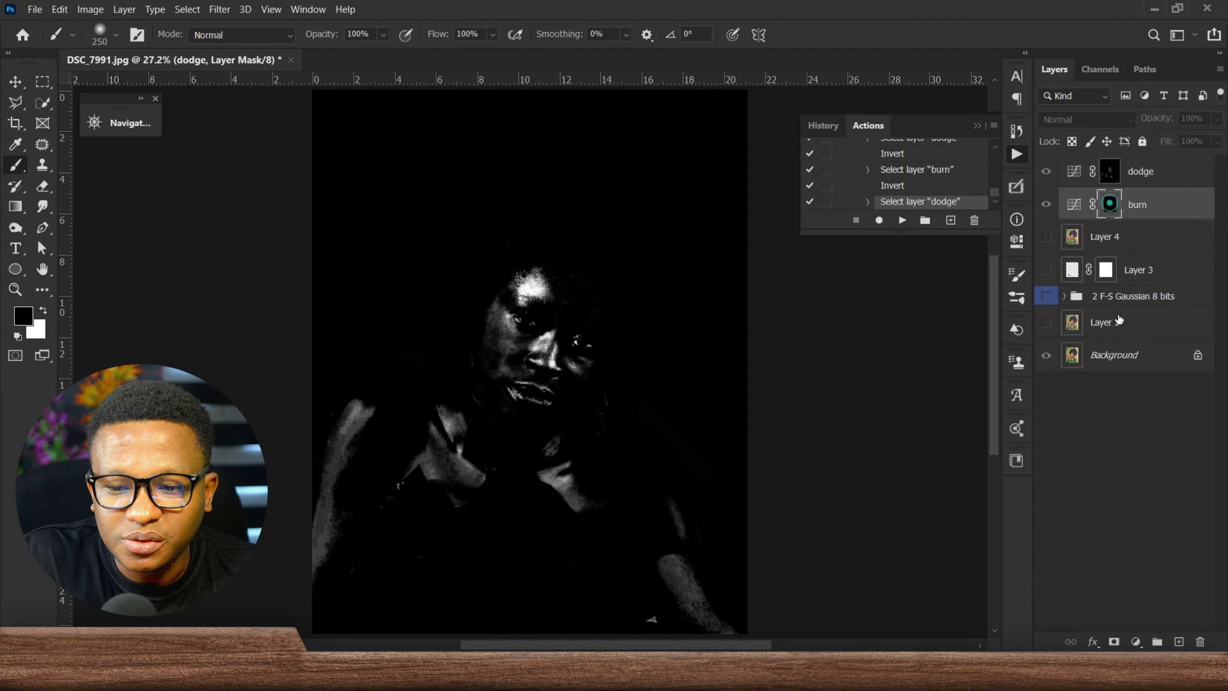
pyautogui.click(1124, 355)
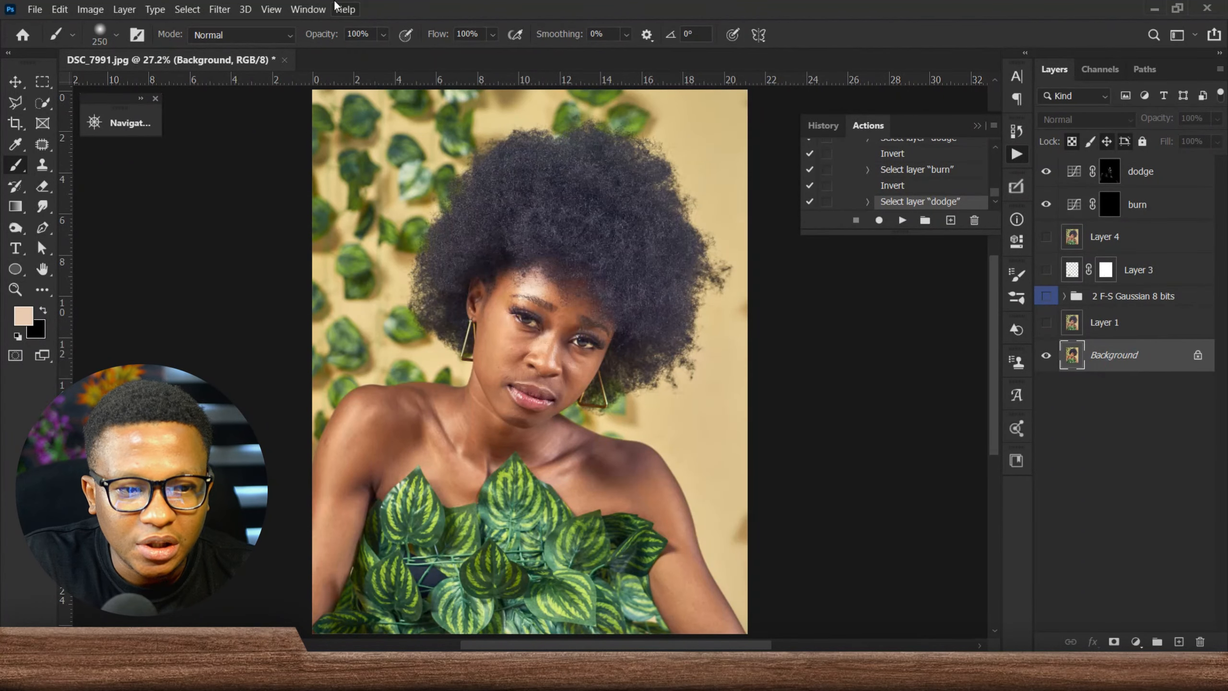
pyautogui.click(187, 9)
pyautogui.click(241, 158)
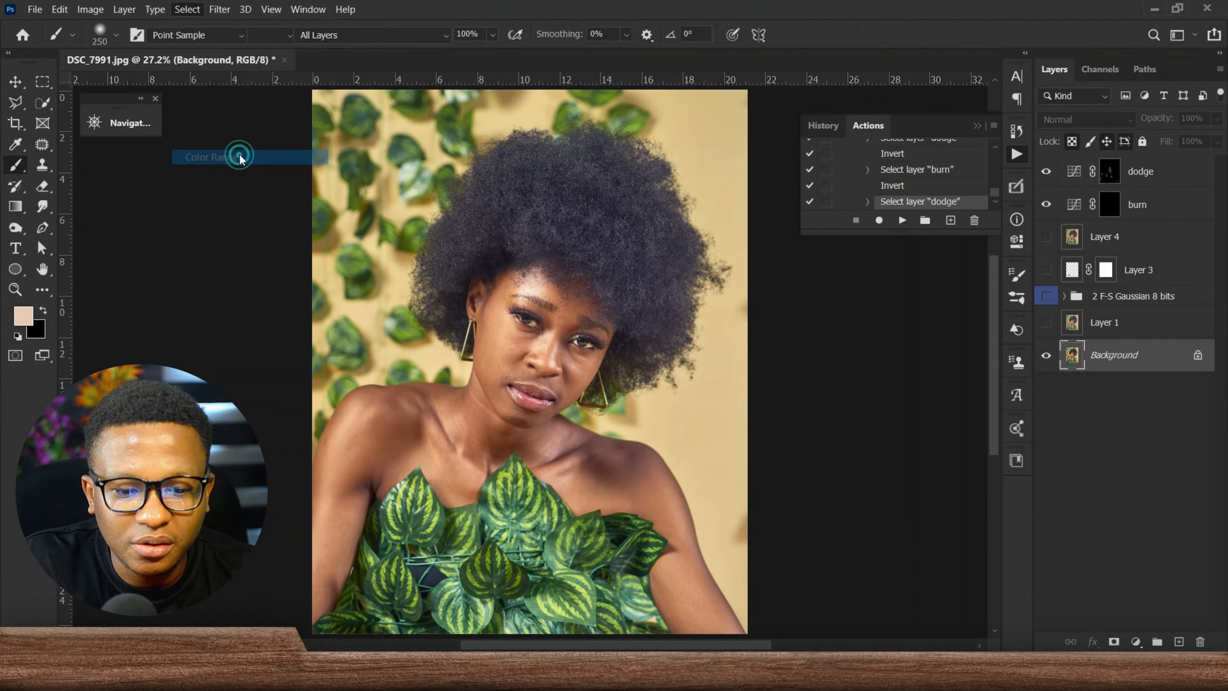
pyautogui.click(510, 440)
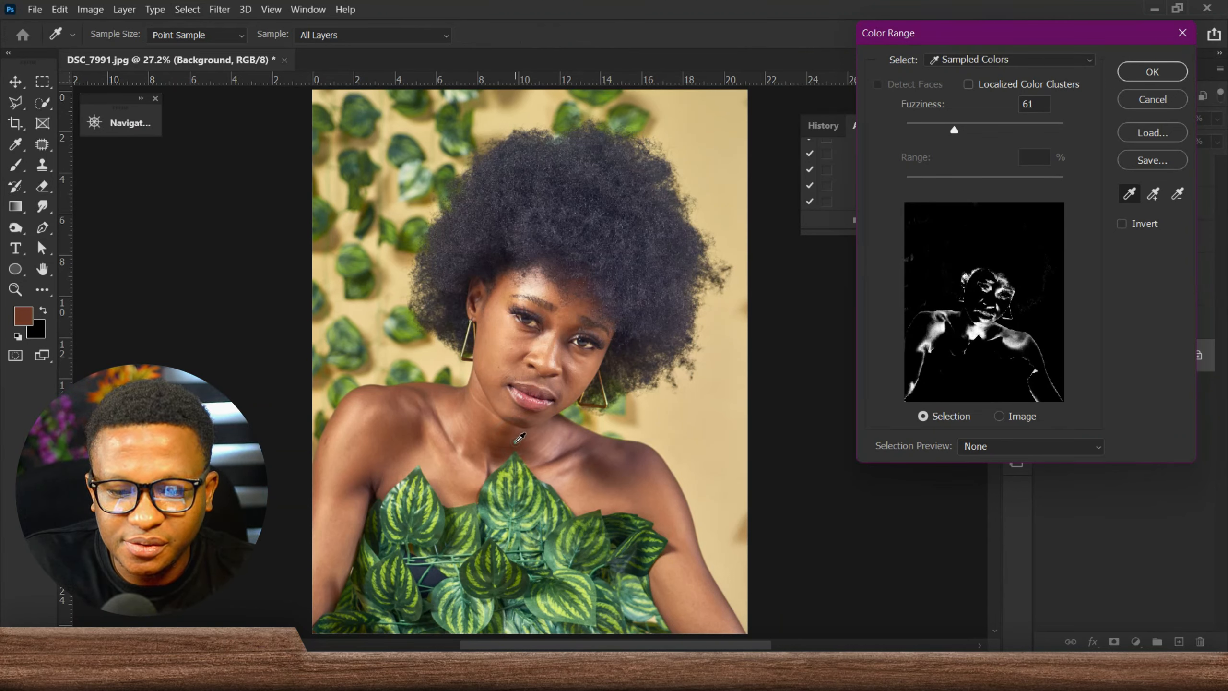
pyautogui.click(509, 430)
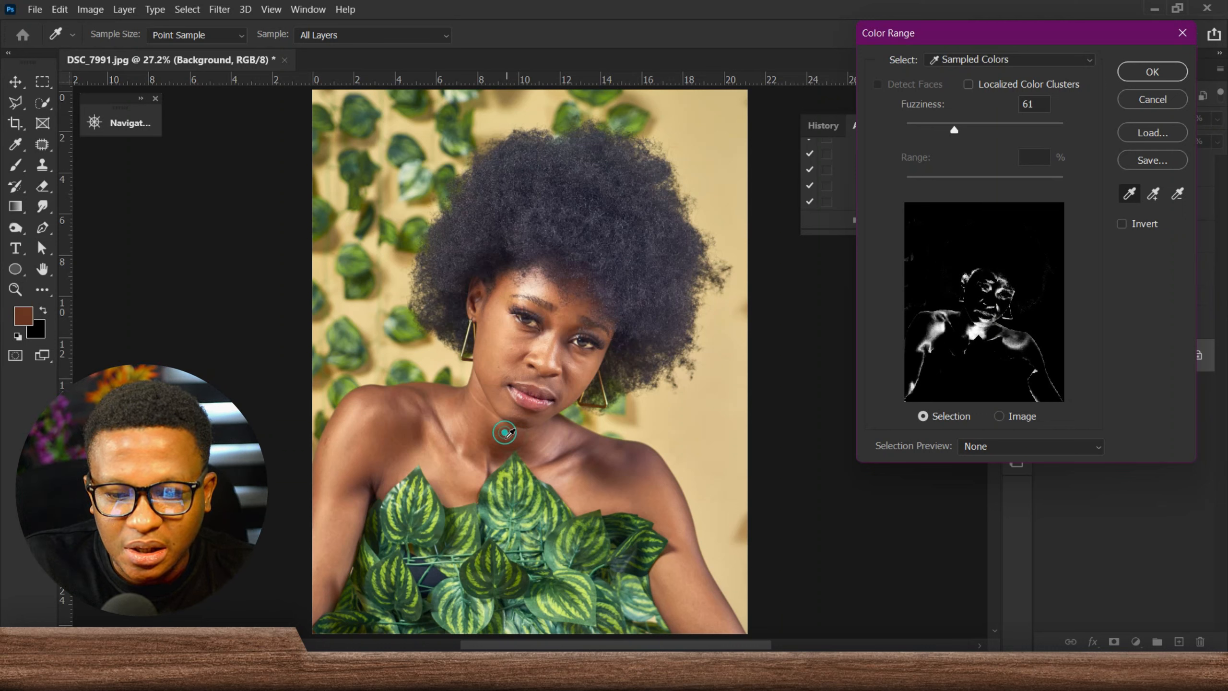
pyautogui.click(509, 440)
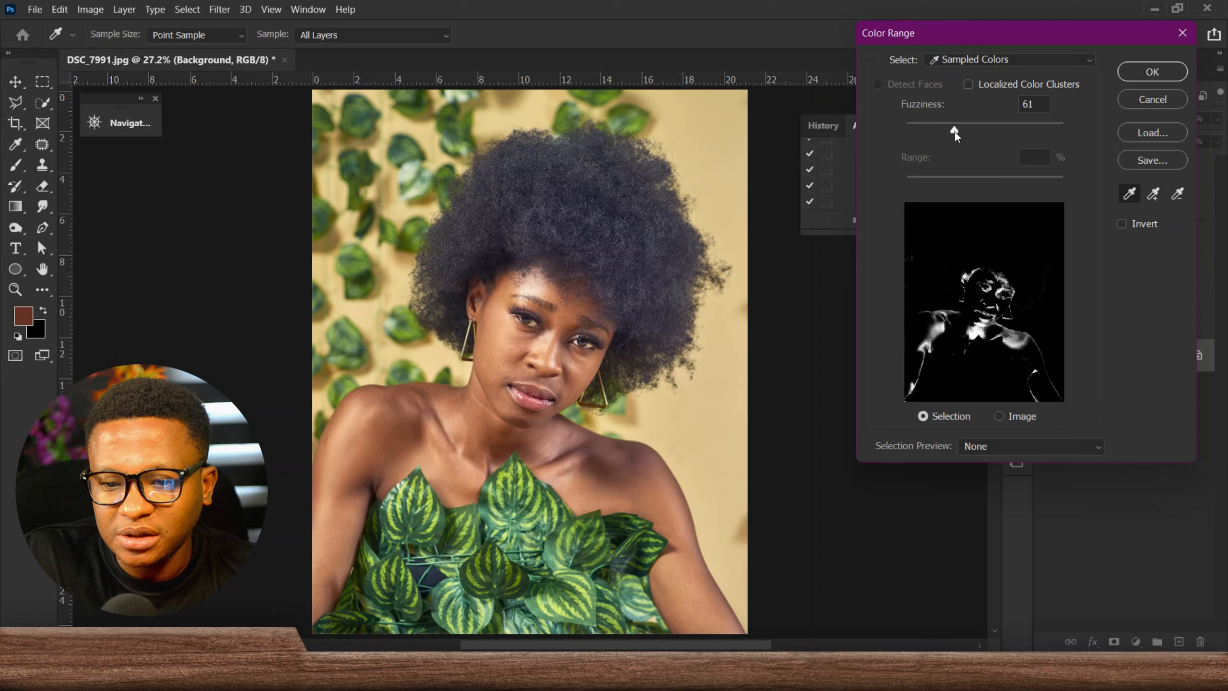
pyautogui.moveTo(954, 132); pyautogui.dragTo(947, 132)
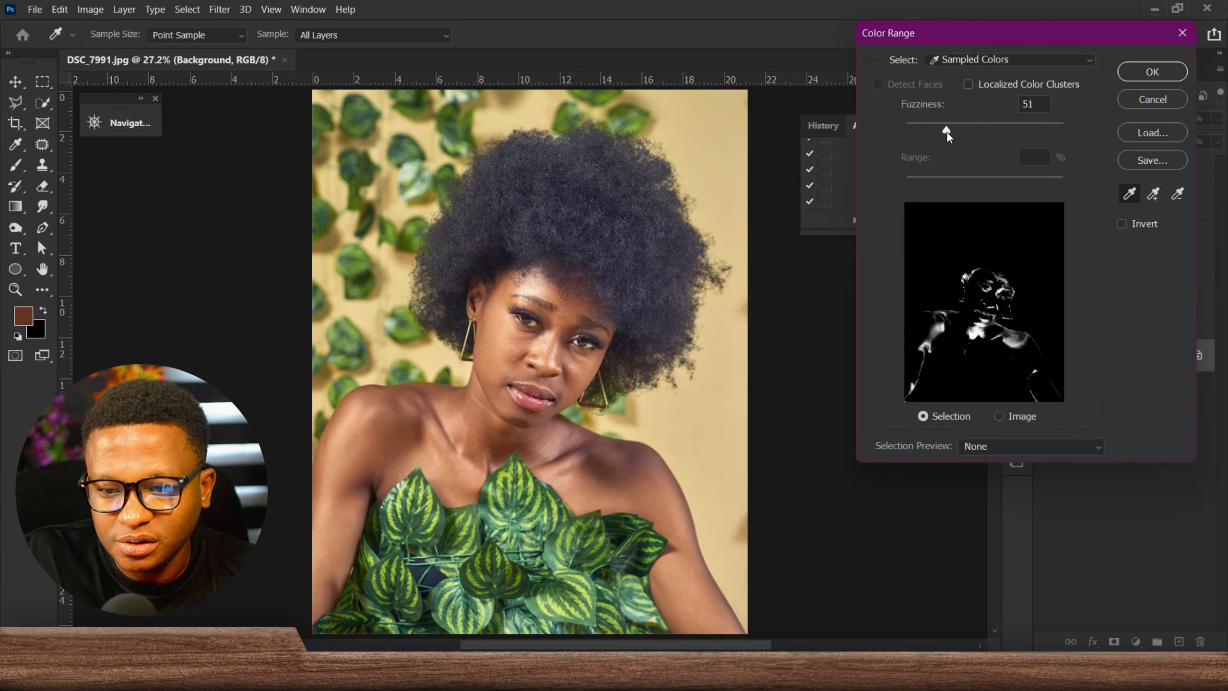
pyautogui.click(1145, 71)
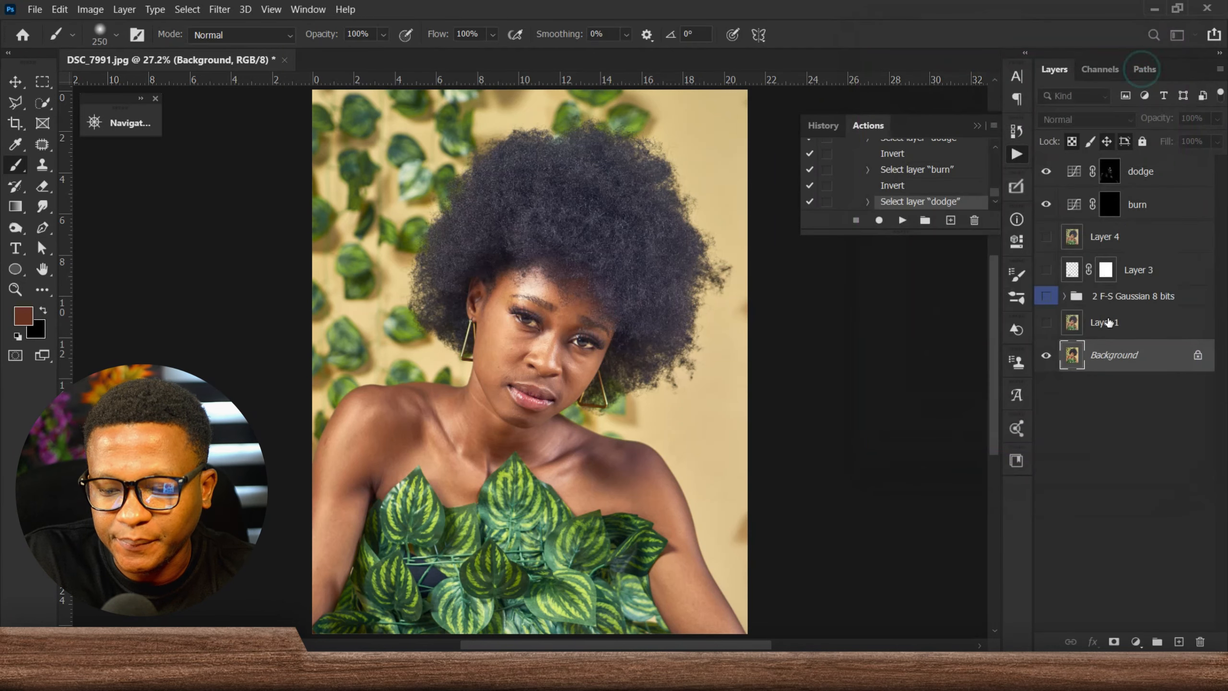
# Paint the selected shadow areas white on the burn layer's mask and display the mask on its own.
pyautogui.click(1109, 204)
pyautogui.press('d')
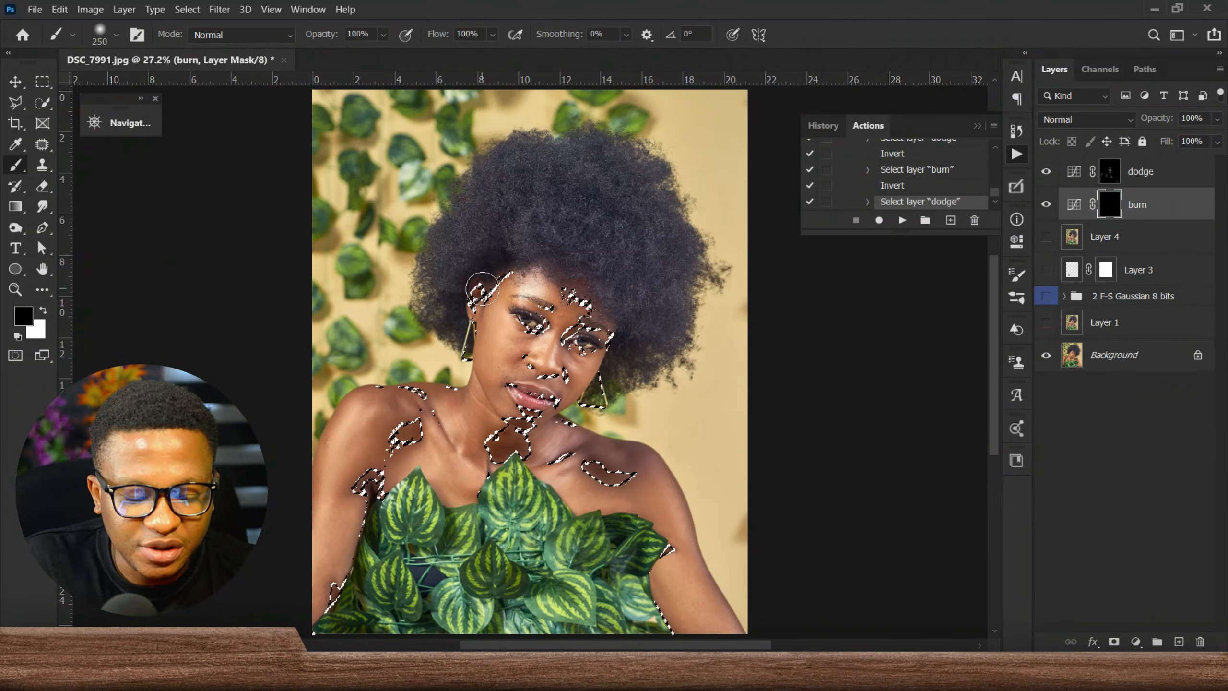
pyautogui.press('x')
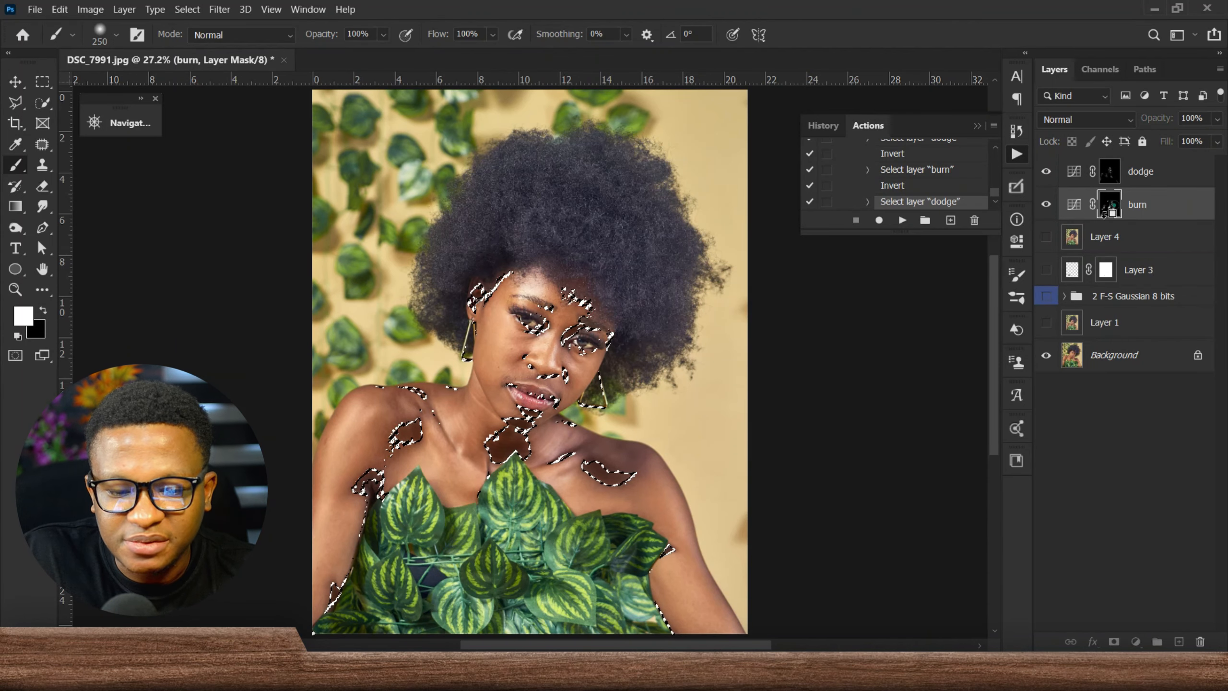
pyautogui.keyDown('alt'); pyautogui.click(1111, 207); pyautogui.keyUp('alt')
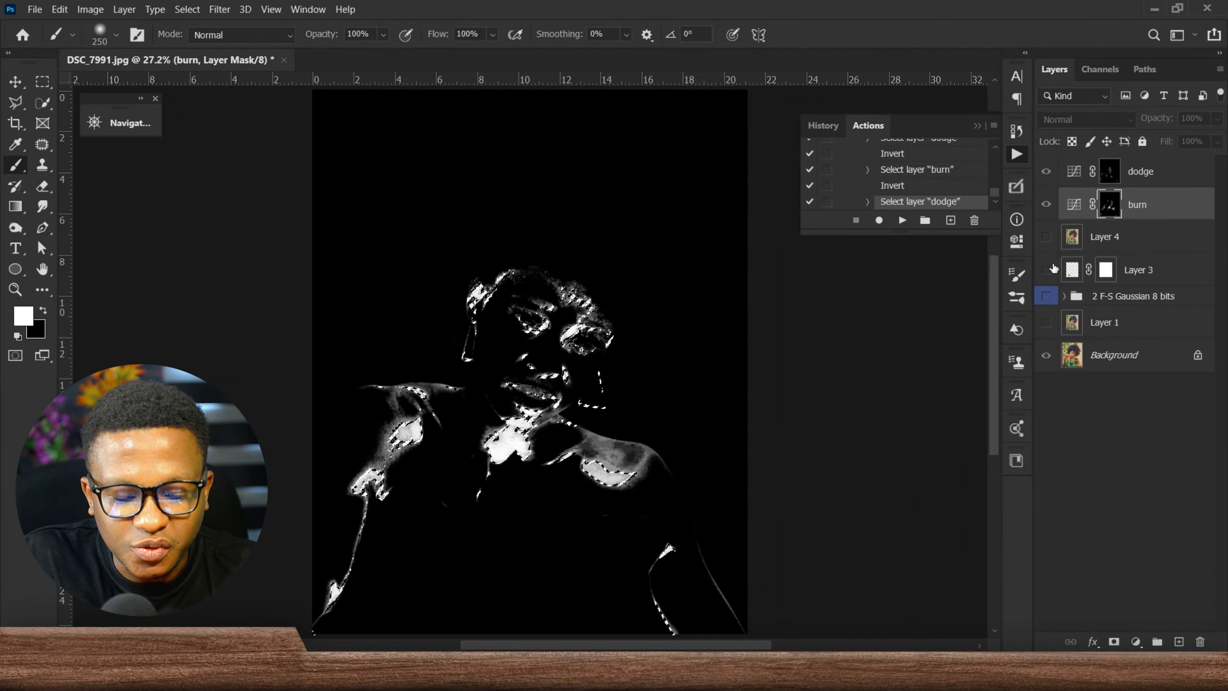
# Clear the selection and make Layer 1, the 2 F-S Gaussian 8 bits group, Layer 3 and Layer 4 visible again.
pyautogui.hotkey('ctrl', 'd')
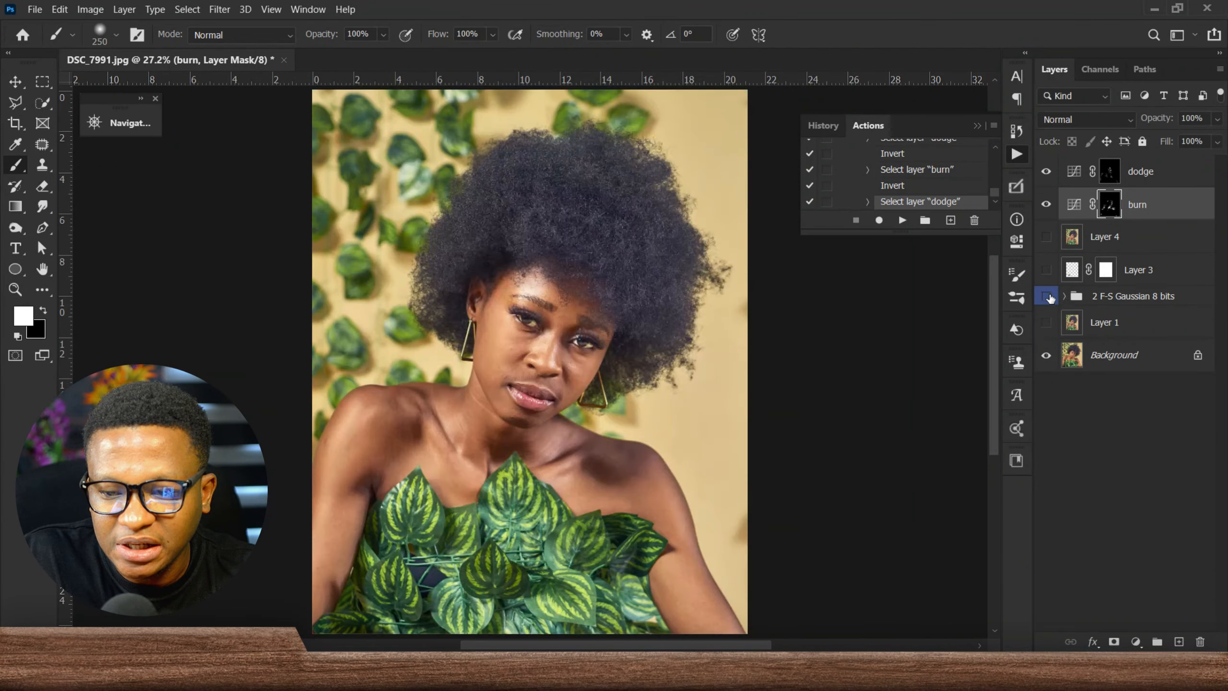
pyautogui.click(1048, 297)
pyautogui.click(1049, 324)
pyautogui.click(1047, 272)
pyautogui.click(1049, 239)
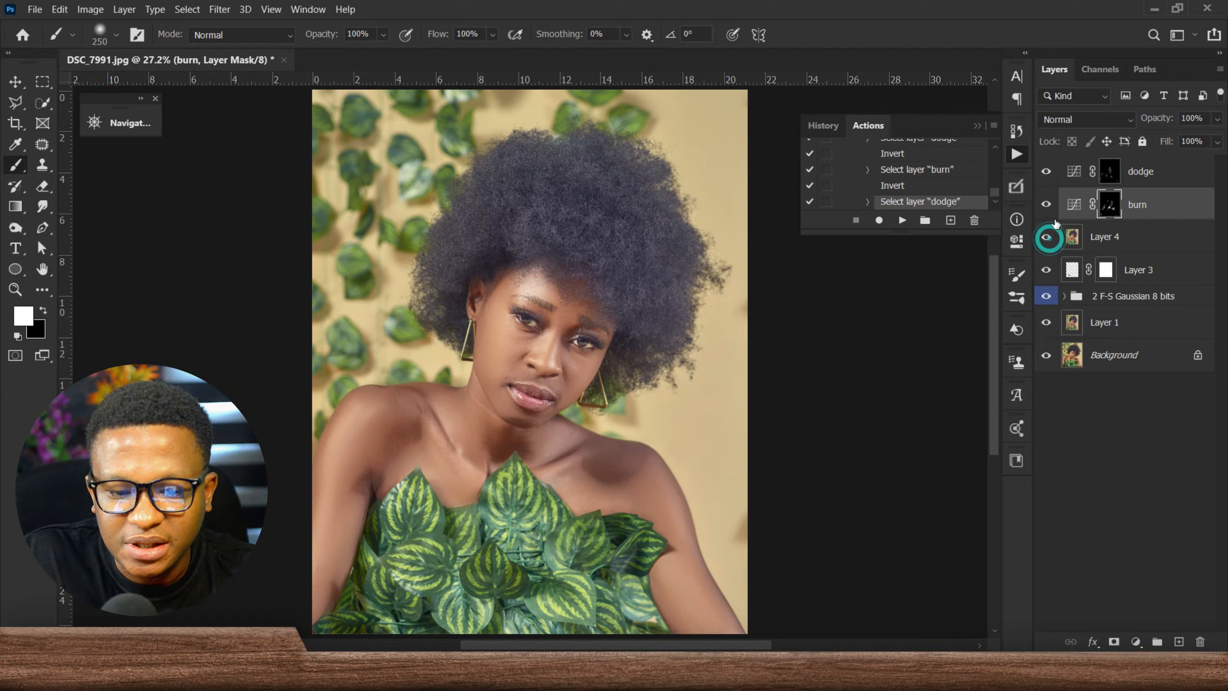
# Soften the dodge layer's mask with a Gaussian Blur of 48.4 pixels, checking the preview on the forehead.
pyautogui.click(1140, 172)
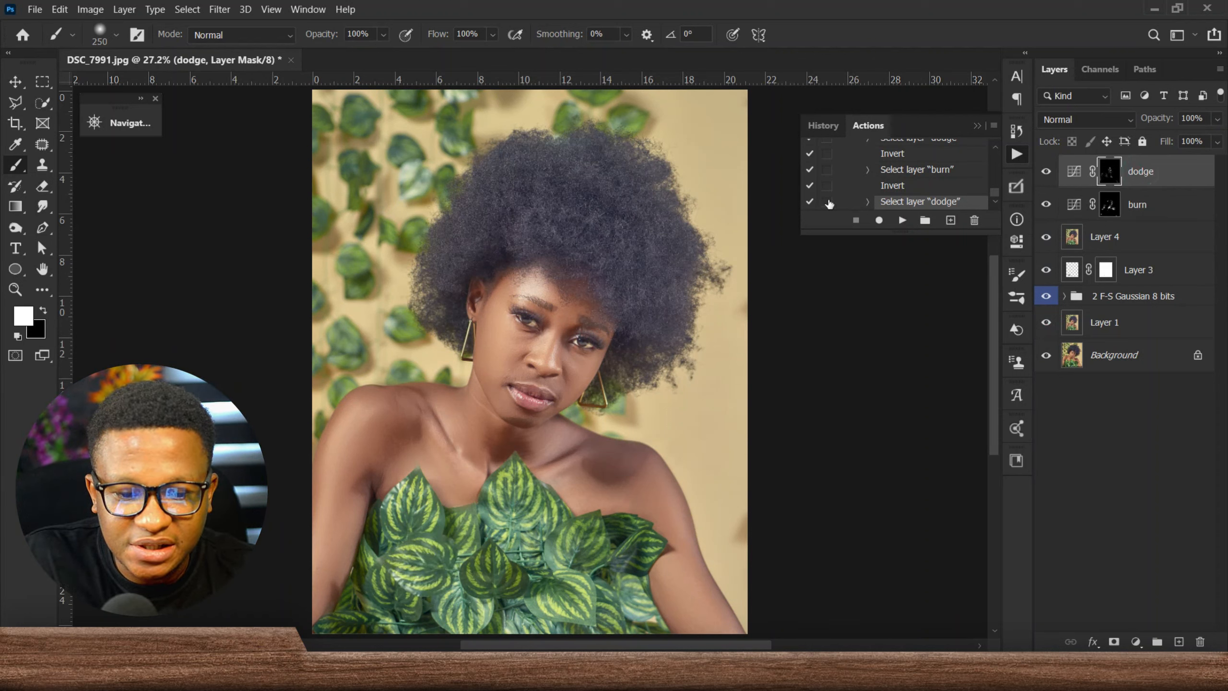
pyautogui.click(232, 9)
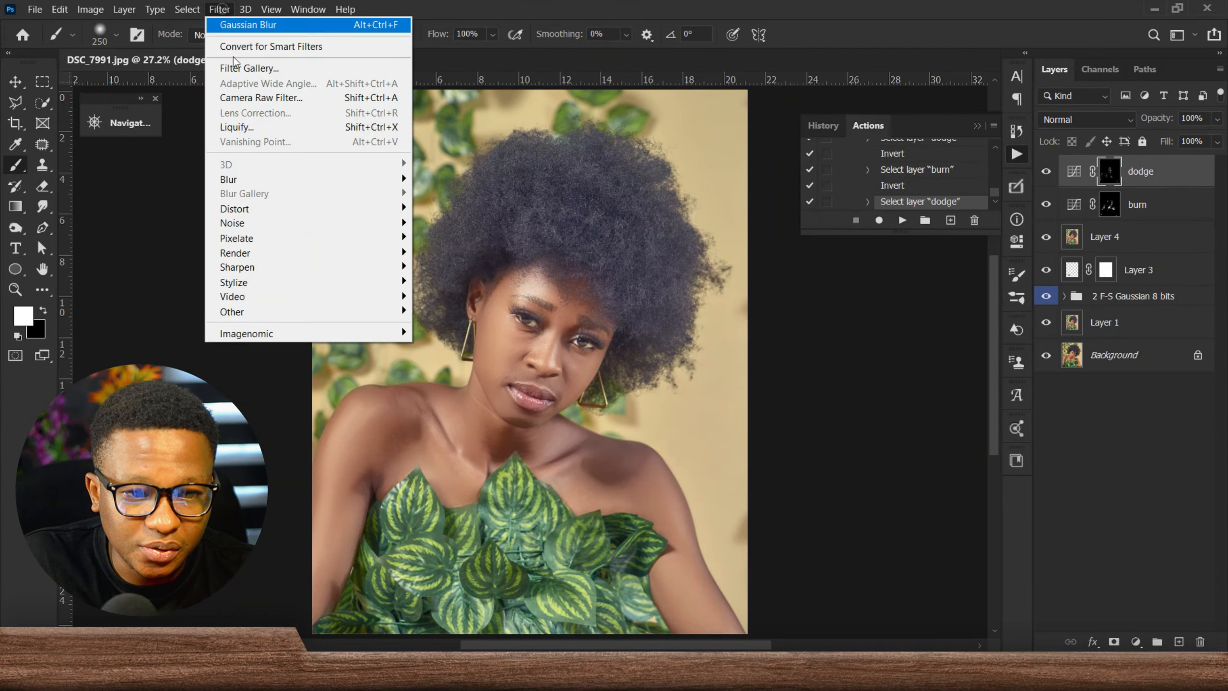
pyautogui.click(267, 178)
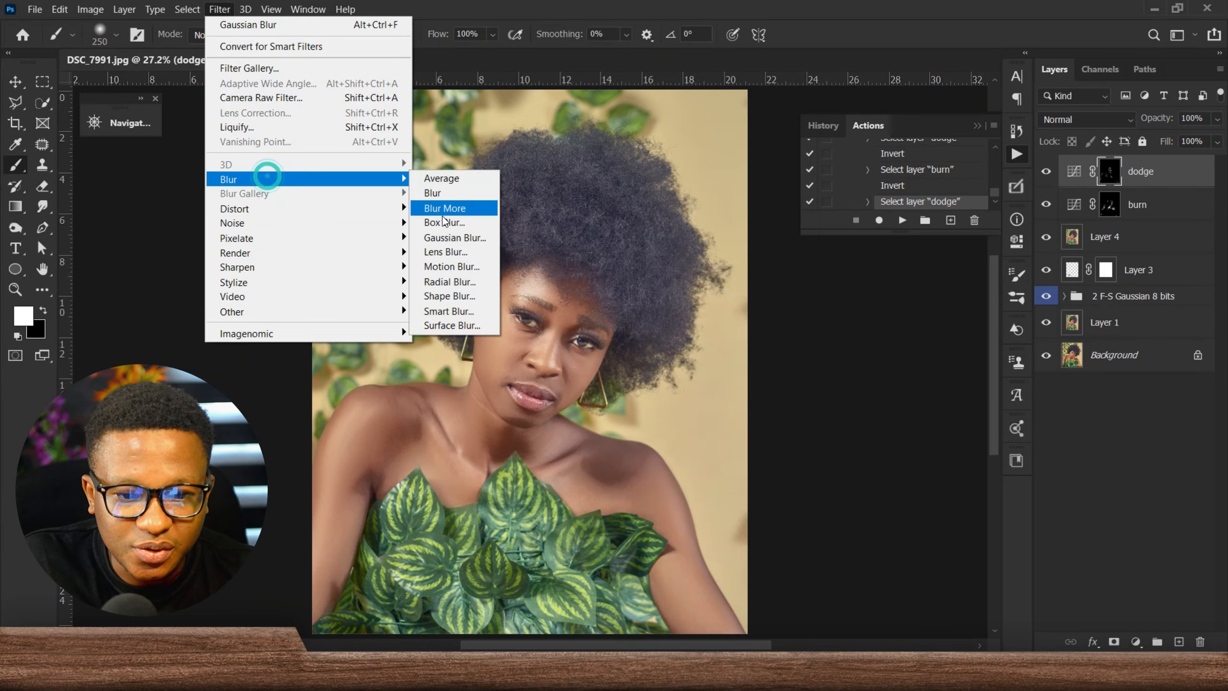
pyautogui.click(479, 238)
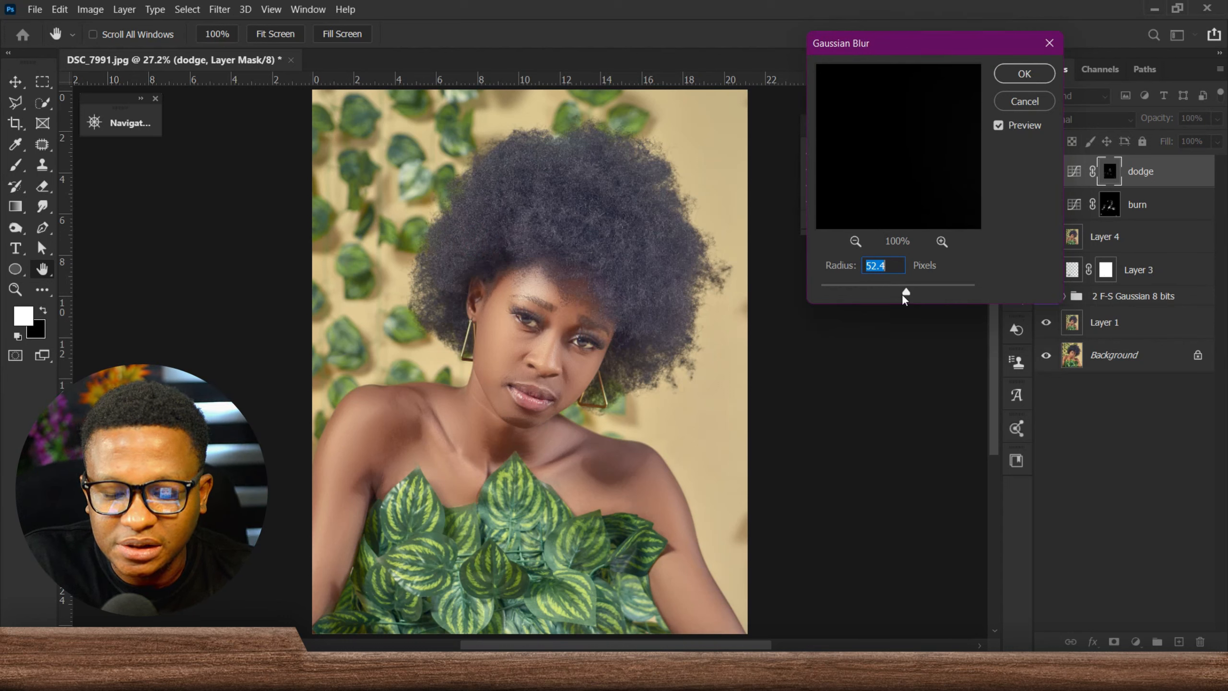
pyautogui.click(537, 287)
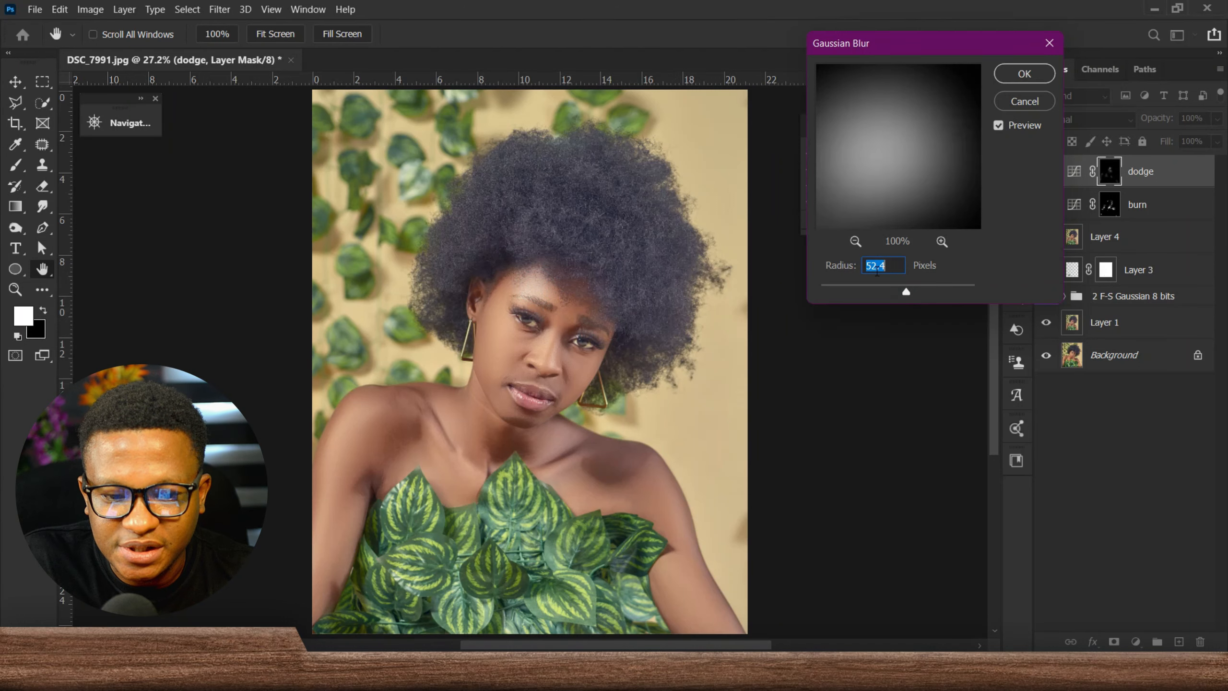
pyautogui.click(901, 292)
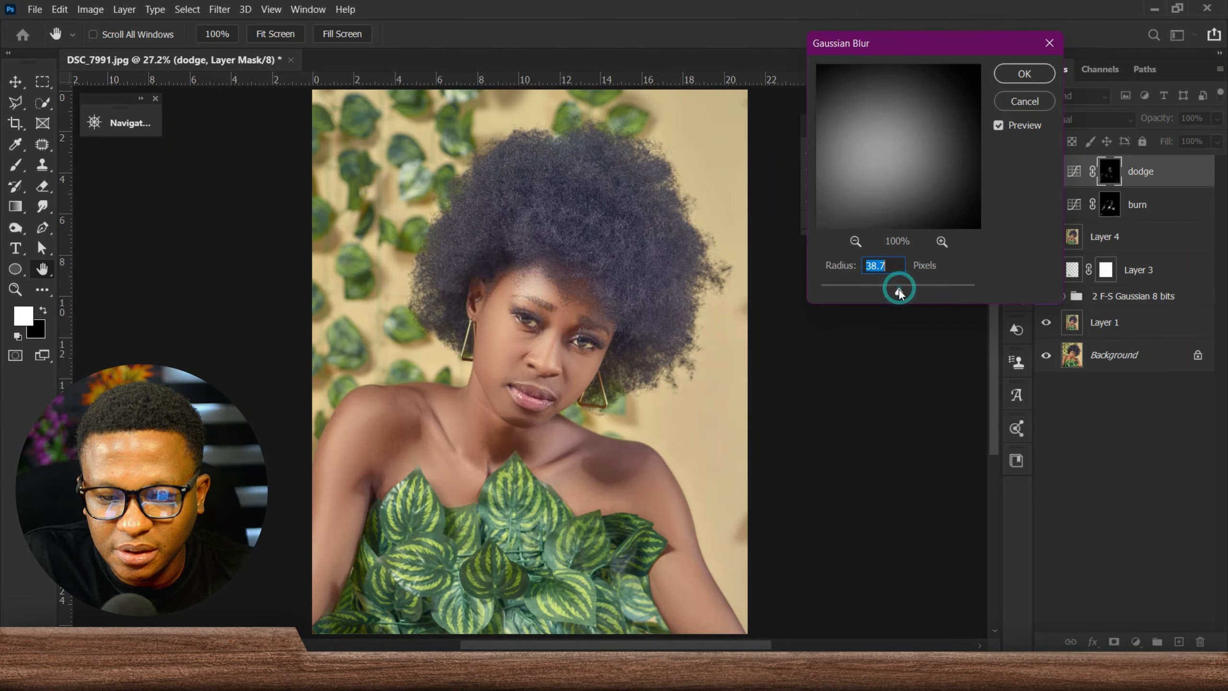
pyautogui.moveTo(906, 292); pyautogui.dragTo(907, 291)
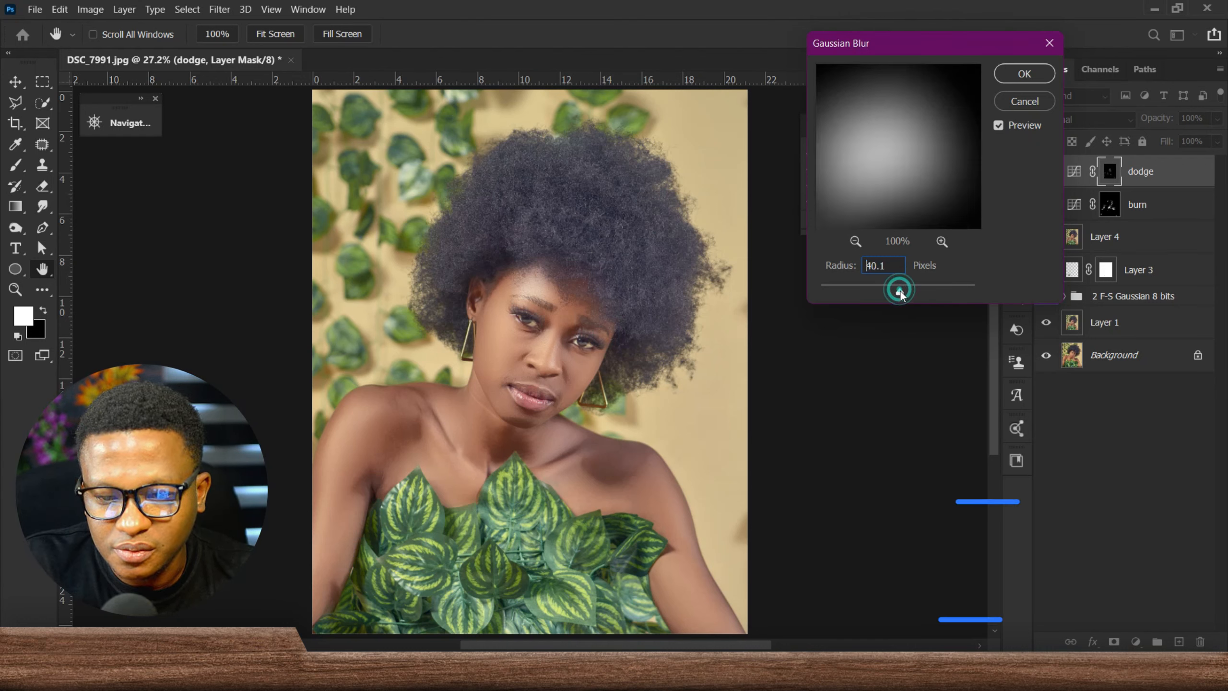
pyautogui.click(904, 290)
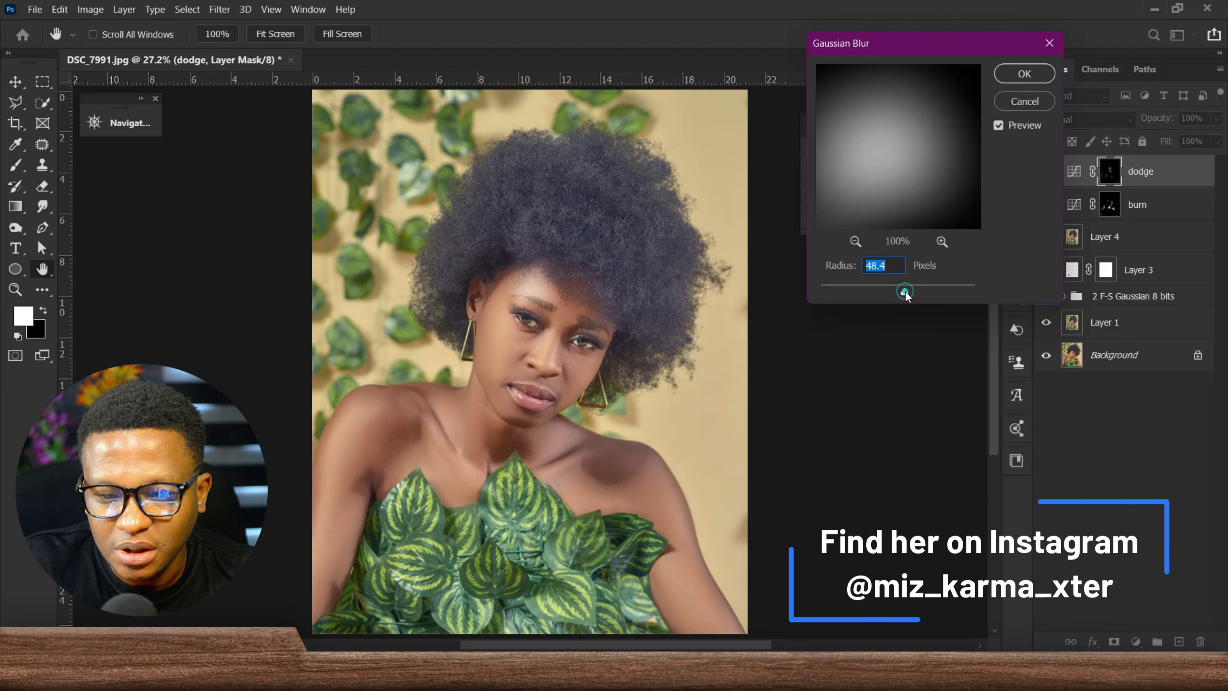
pyautogui.click(1018, 75)
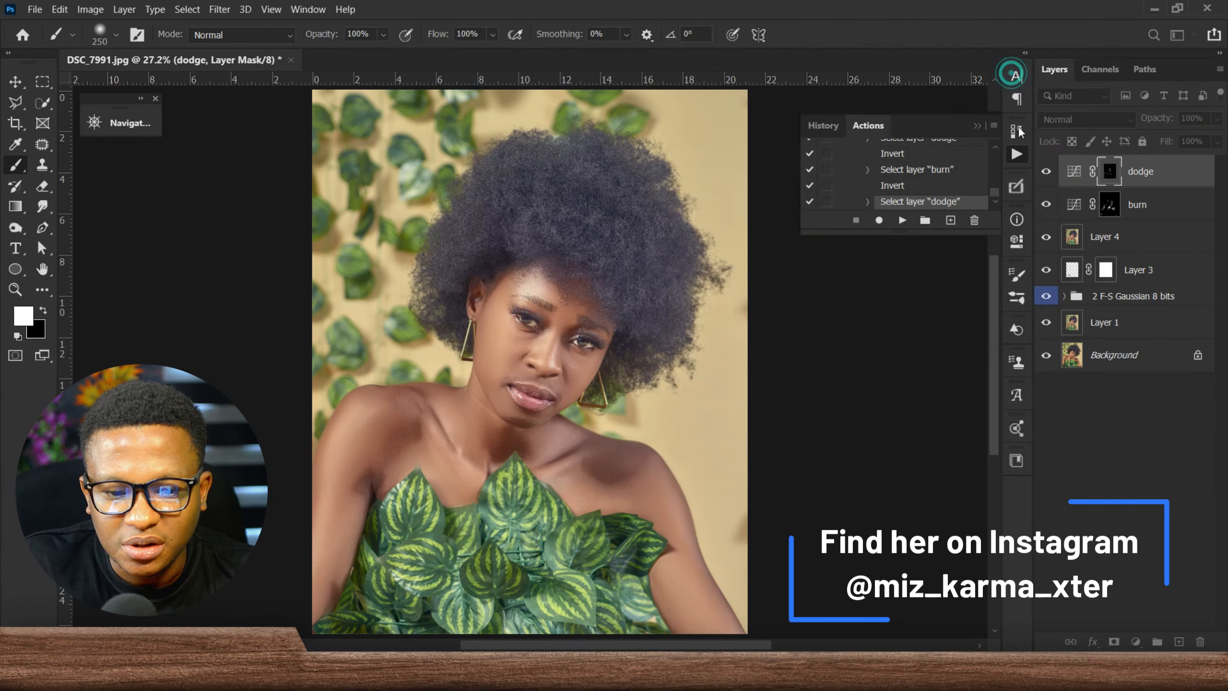
# Soften the burn layer's mask with a Gaussian Blur of 48.4 pixels, previewing the neck shadow at 33% zoom.
pyautogui.click(1162, 205)
pyautogui.click(221, 9)
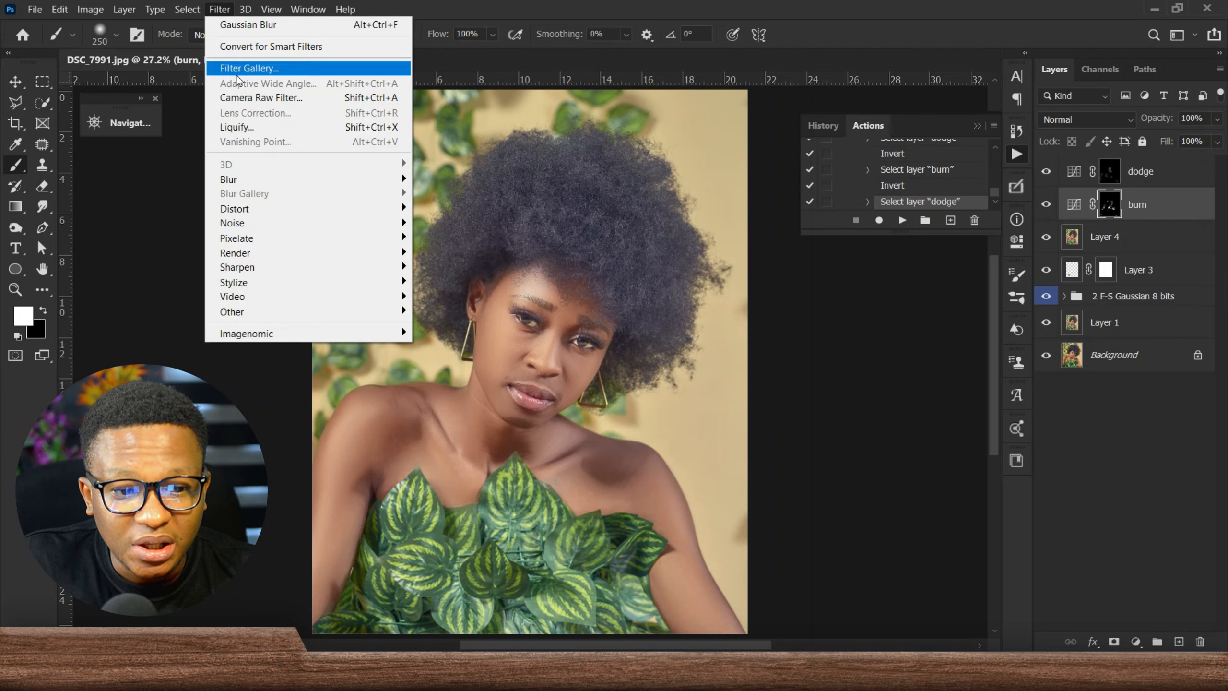
pyautogui.moveTo(288, 180)
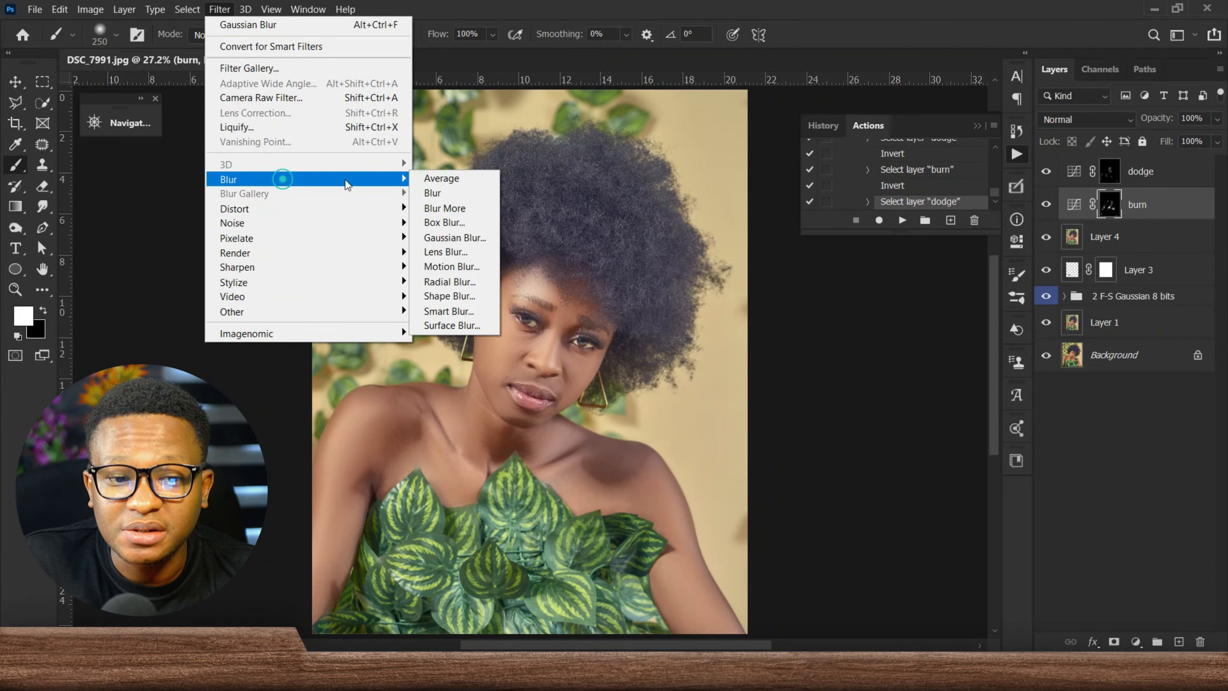
pyautogui.click(457, 237)
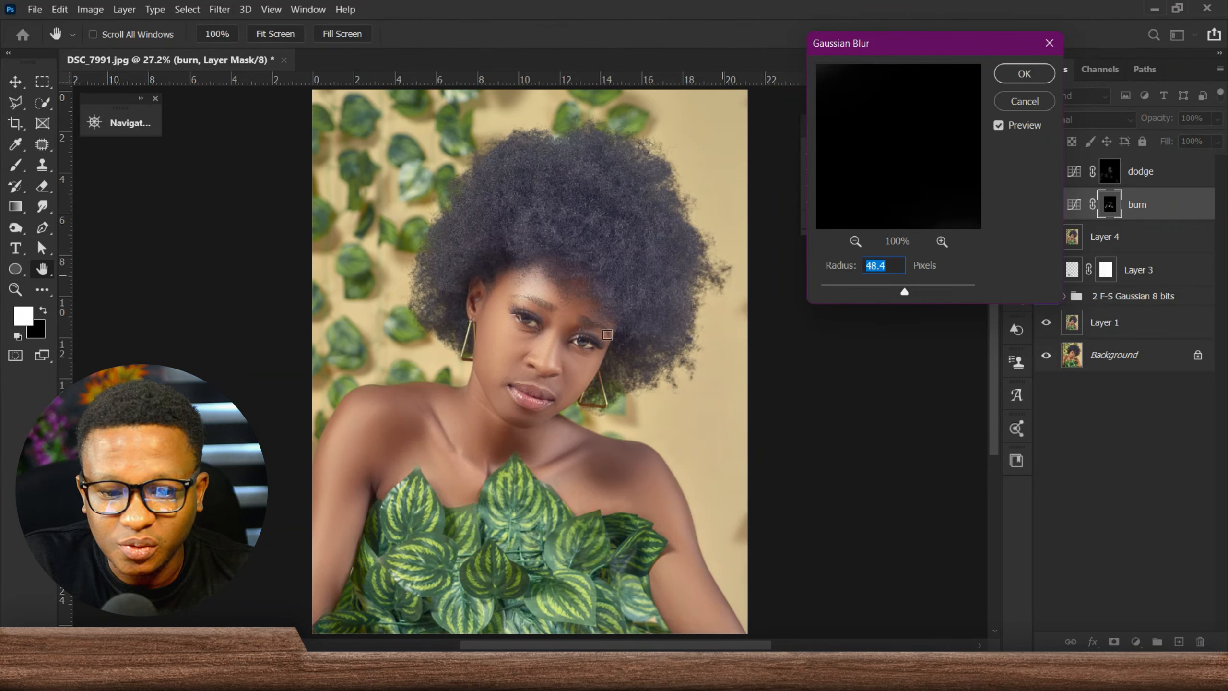
pyautogui.click(499, 444)
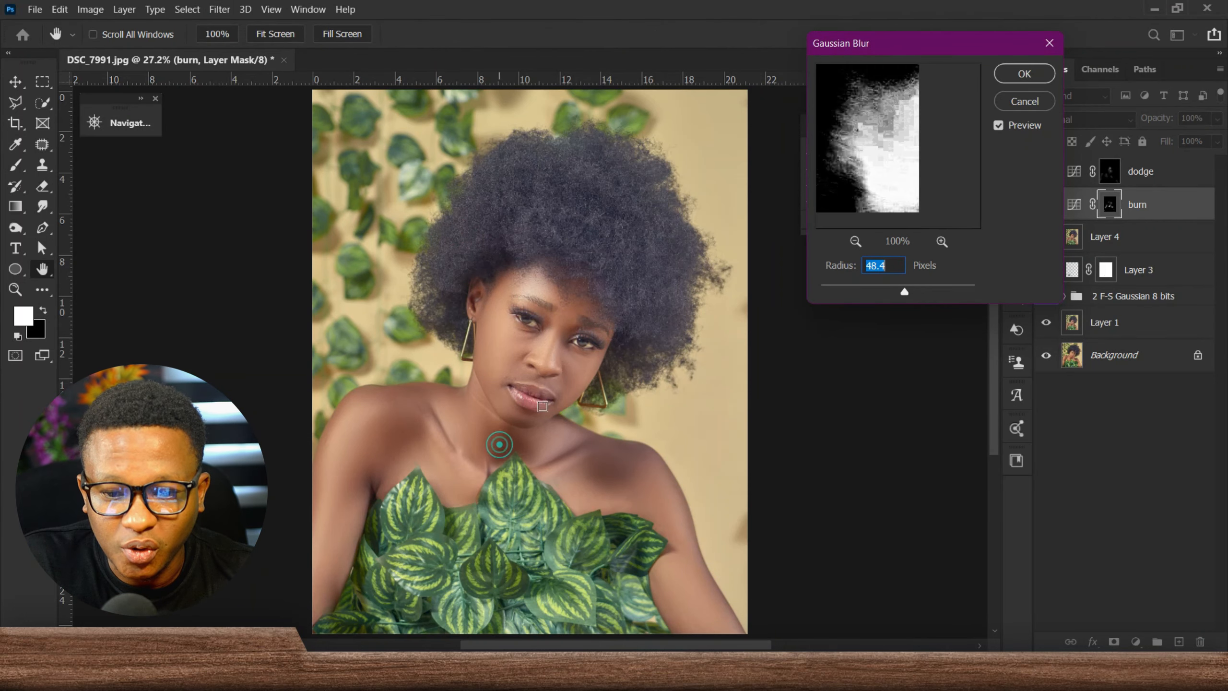
pyautogui.click(855, 241)
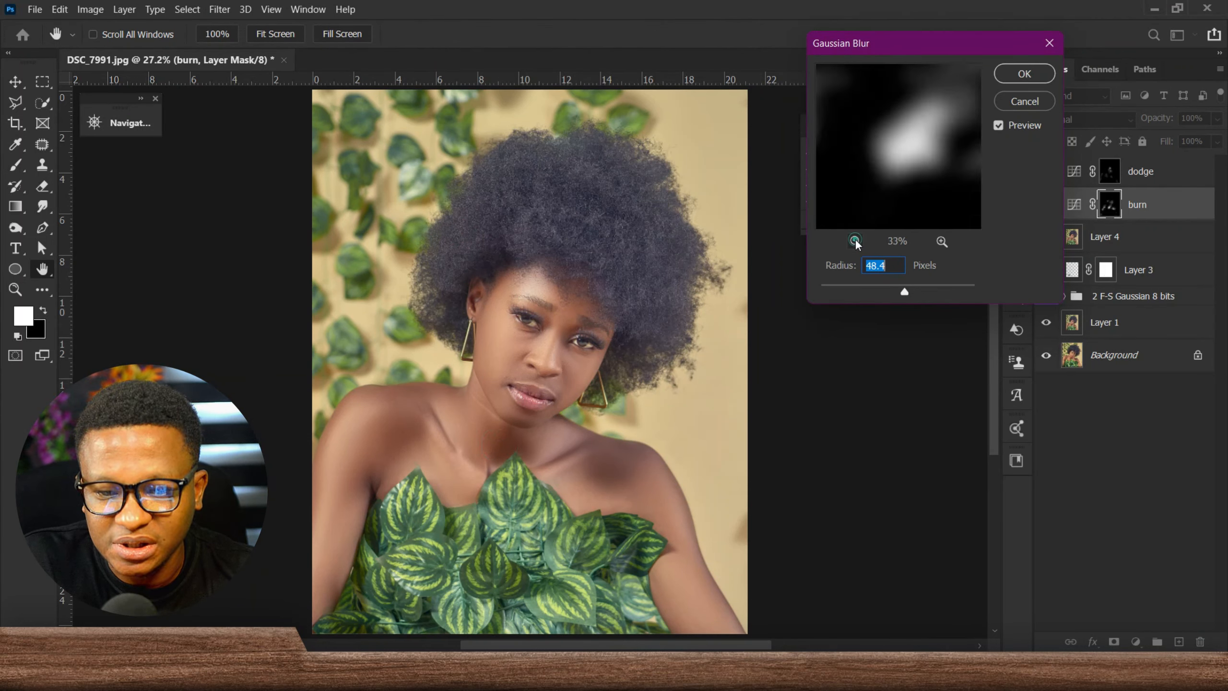
pyautogui.click(1025, 74)
# Lower the dodge layer's opacity to 42% and the burn layer's opacity to 61%.
pyautogui.click(1186, 173)
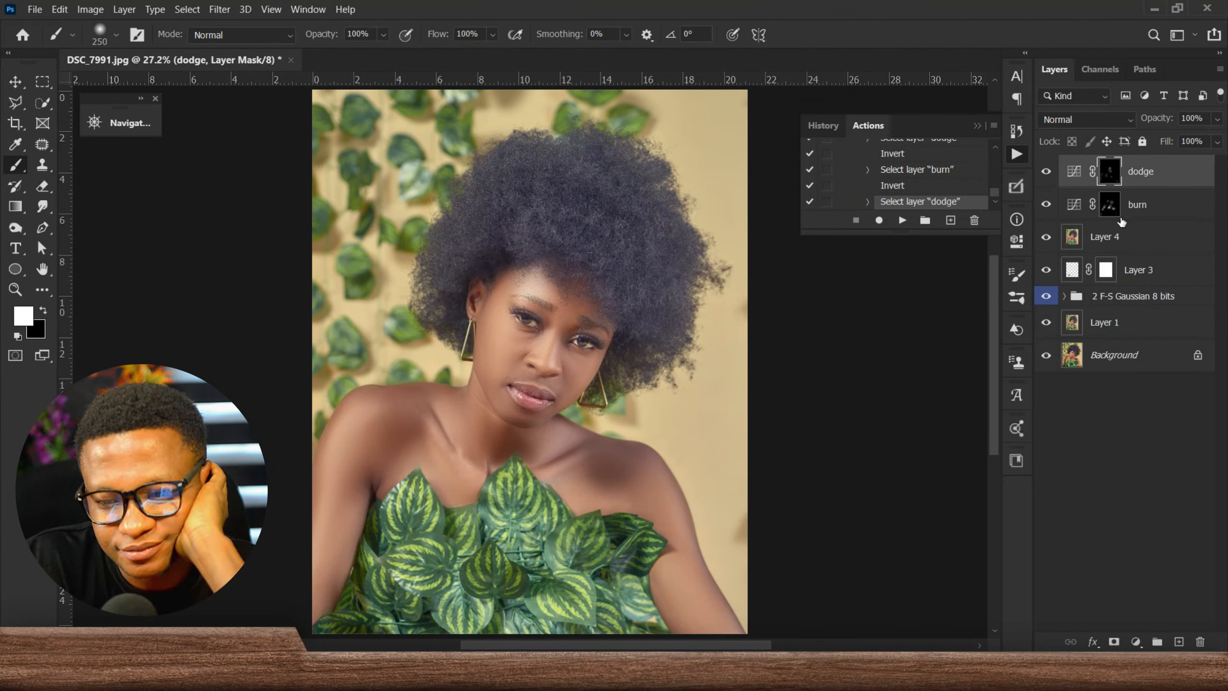
pyautogui.click(1217, 118)
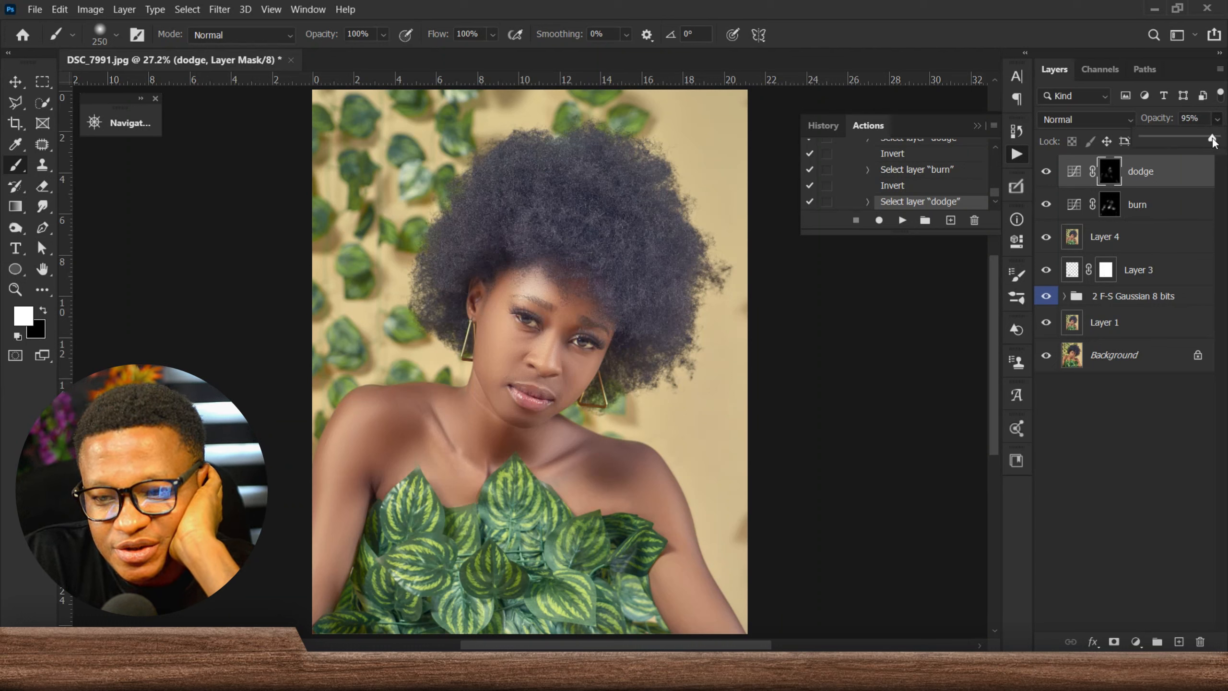
pyautogui.moveTo(1219, 138)
pyautogui.mouseDown()
pyautogui.moveTo(1128, 165)
pyautogui.moveTo(1160, 155)
pyautogui.mouseUp()
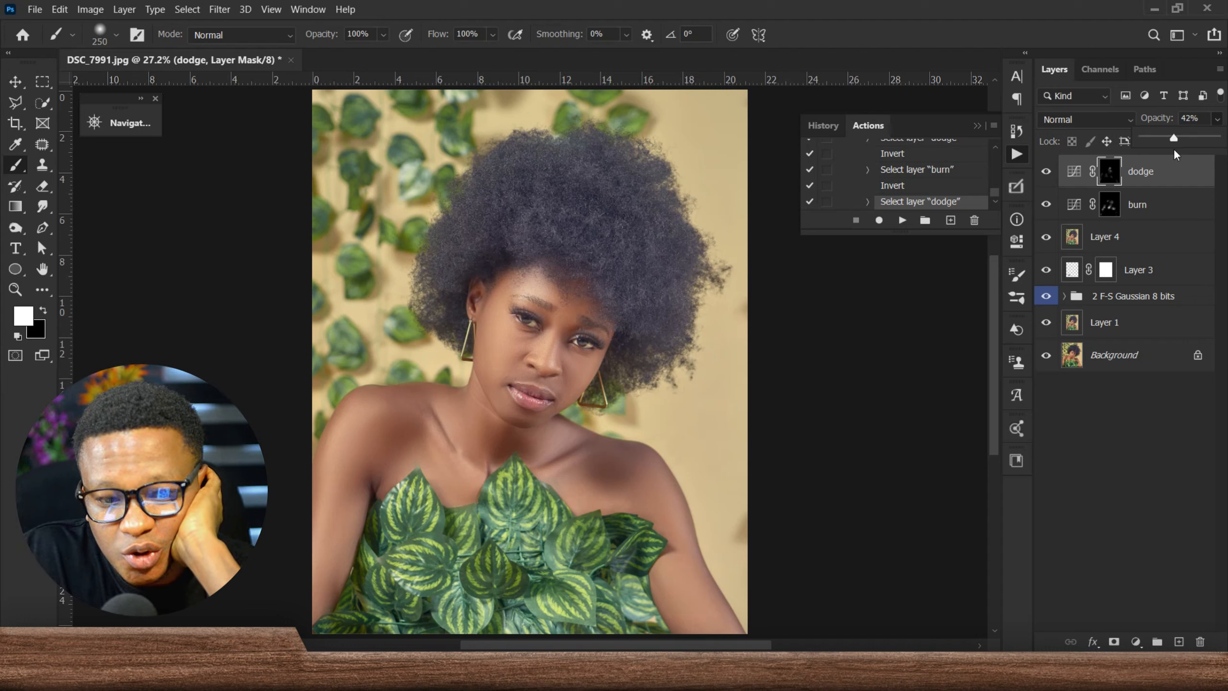
pyautogui.click(1172, 206)
pyautogui.click(1216, 118)
pyautogui.moveTo(1215, 138); pyautogui.dragTo(1136, 142)
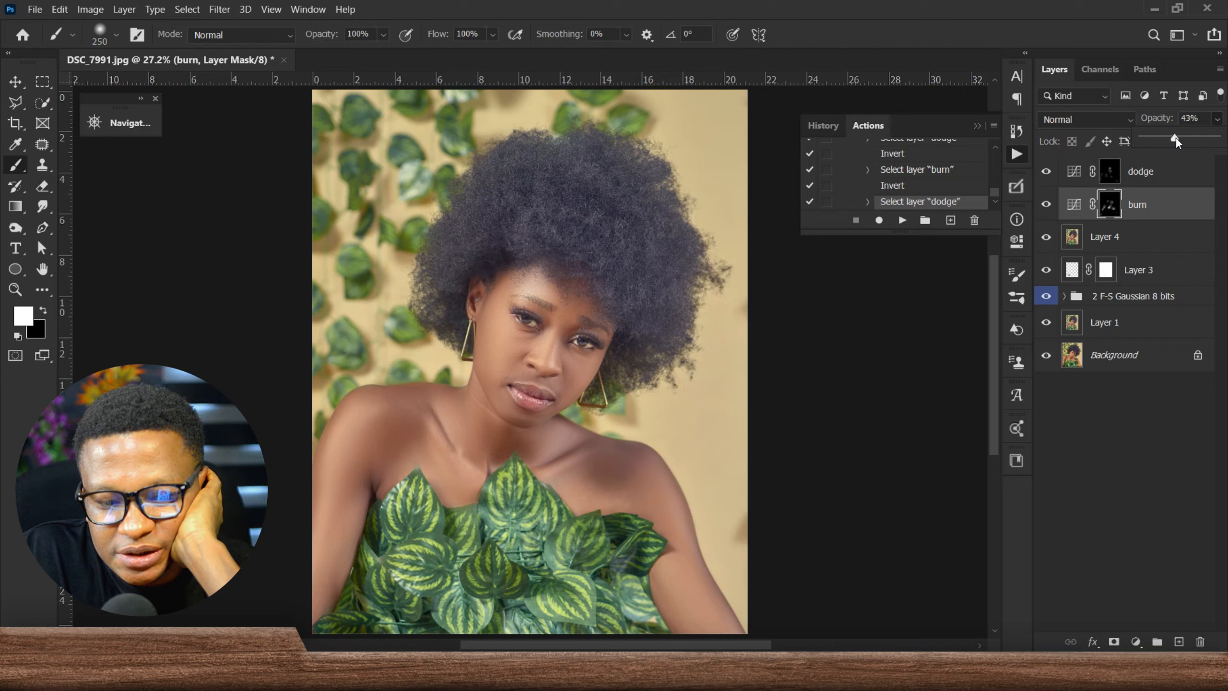
pyautogui.moveTo(1185, 139); pyautogui.dragTo(1188, 137)
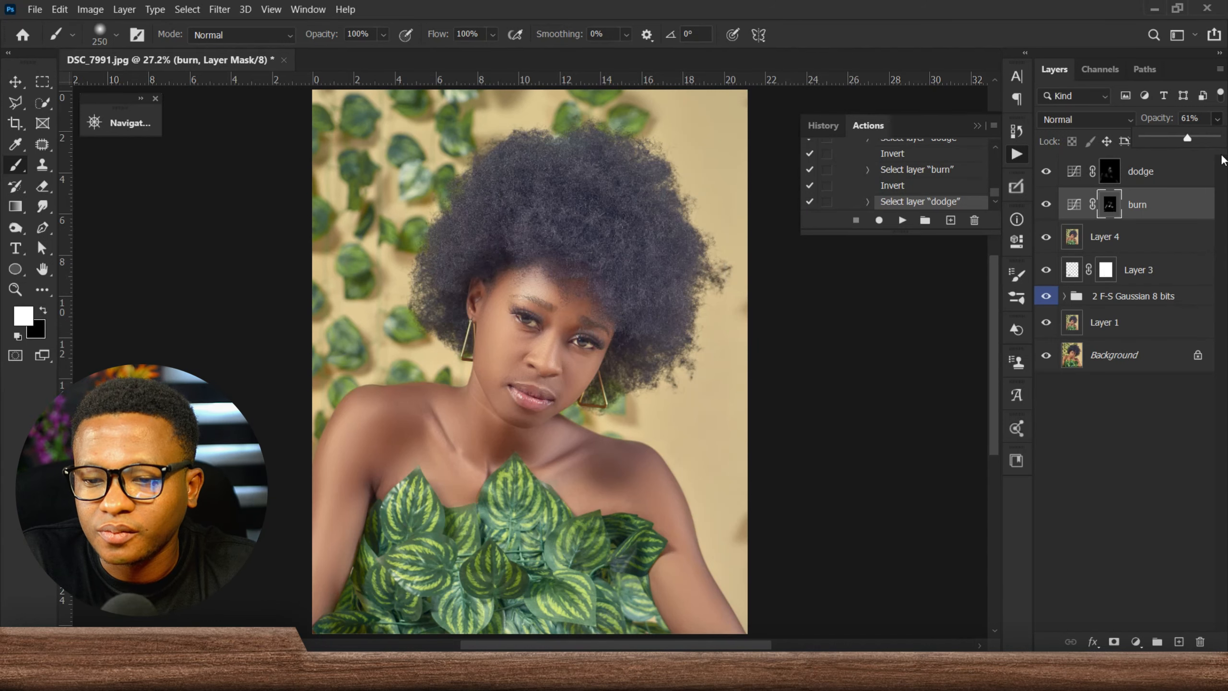
# Delete the dodge and burn layers and create a fresh pair by playing the Dodge and Burn action.
pyautogui.click(1187, 170)
pyautogui.press('Delete')
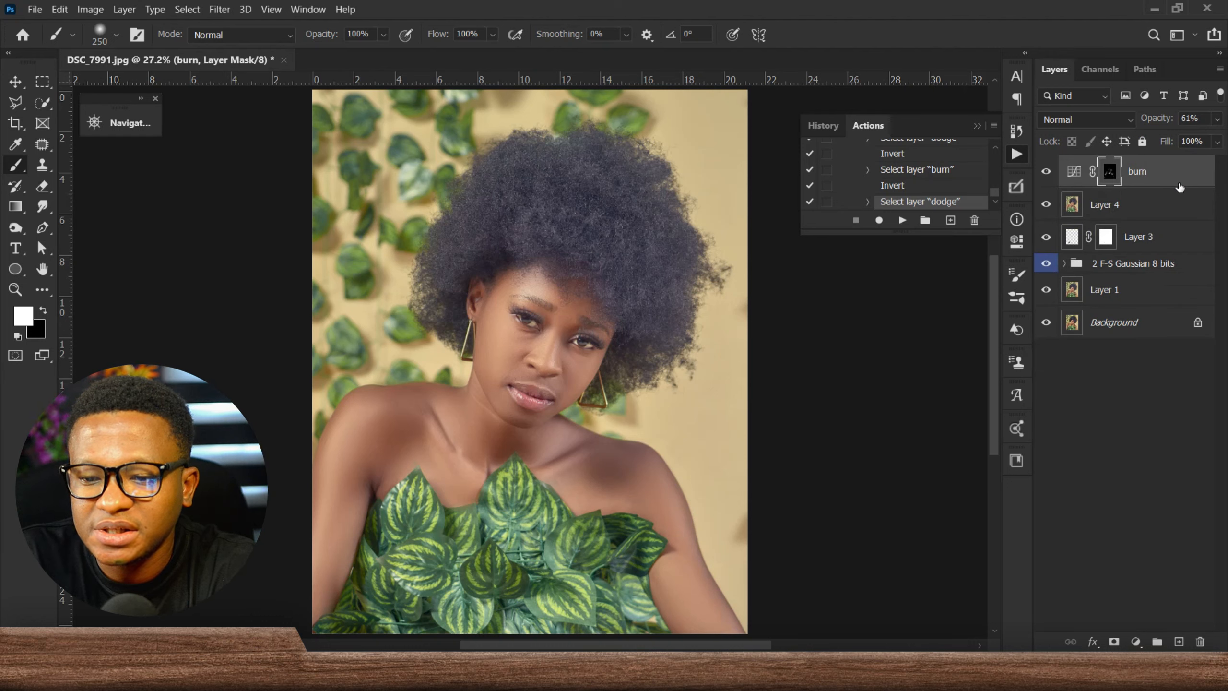
pyautogui.press('Delete')
pyautogui.click(880, 220)
pyautogui.scroll(5, 914, 193)
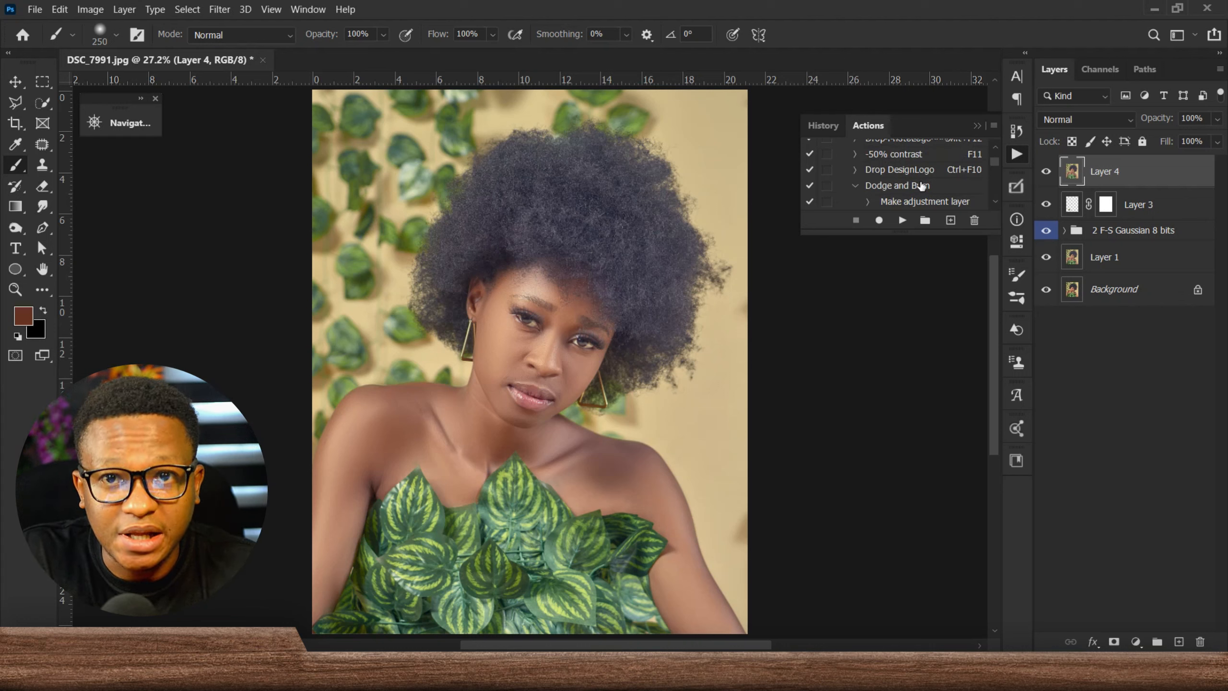
pyautogui.click(921, 186)
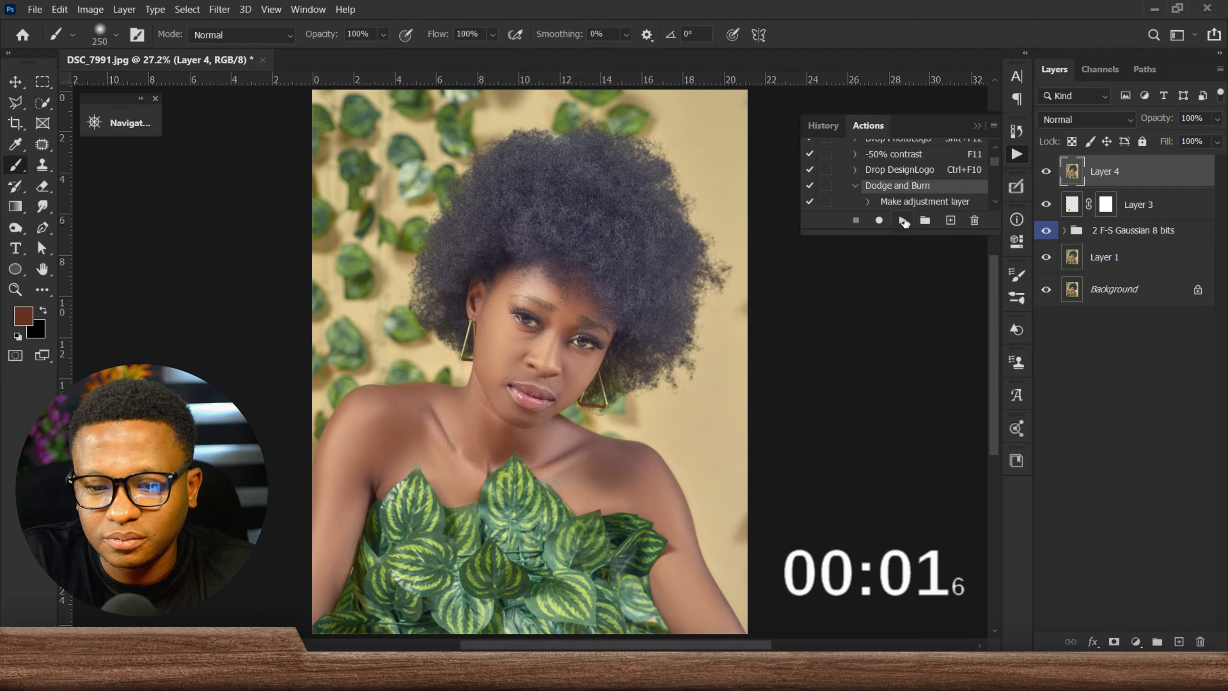
pyautogui.click(902, 220)
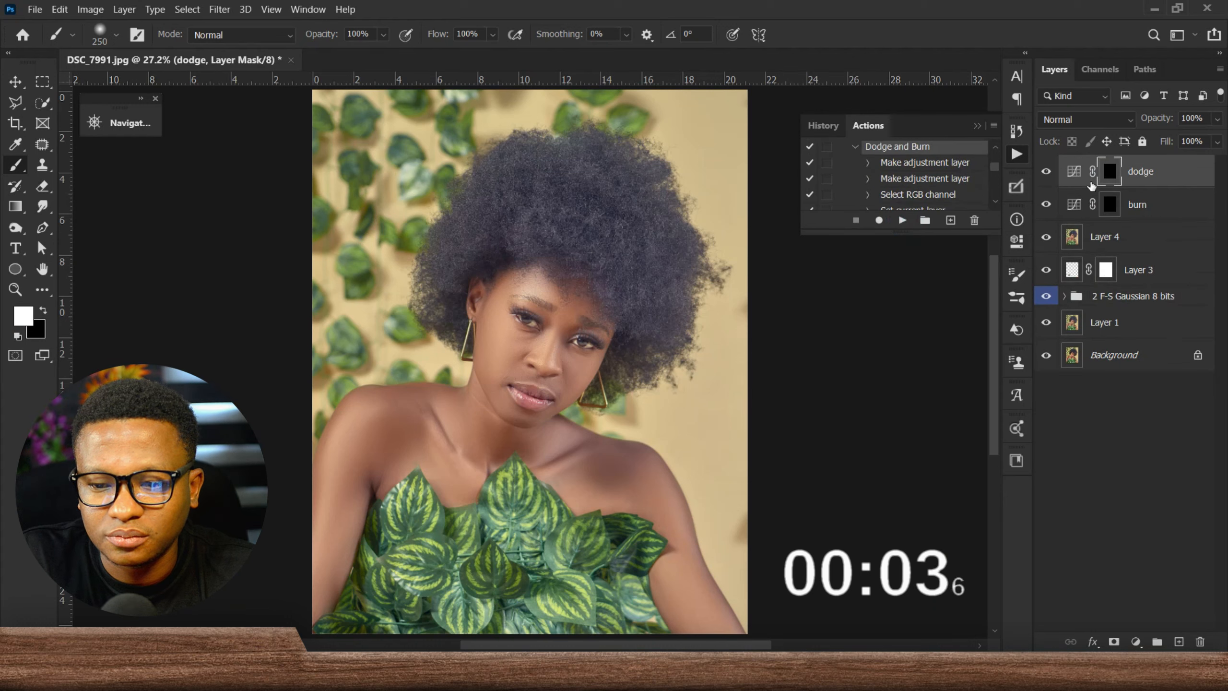
# Hide the layers between burn and Background, and select the Background's shadow tones with Color Range at a fuzziness of 51.
pyautogui.moveTo(1044, 236); pyautogui.dragTo(1043, 326)
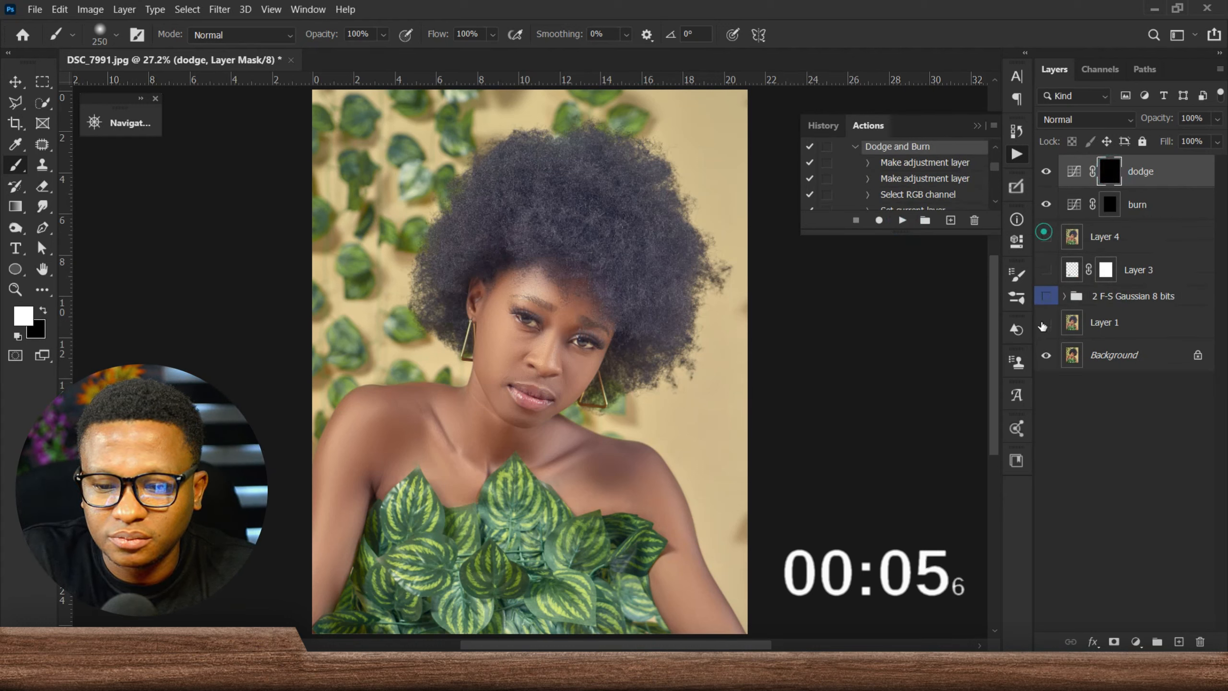
pyautogui.click(1111, 356)
pyautogui.click(220, 9)
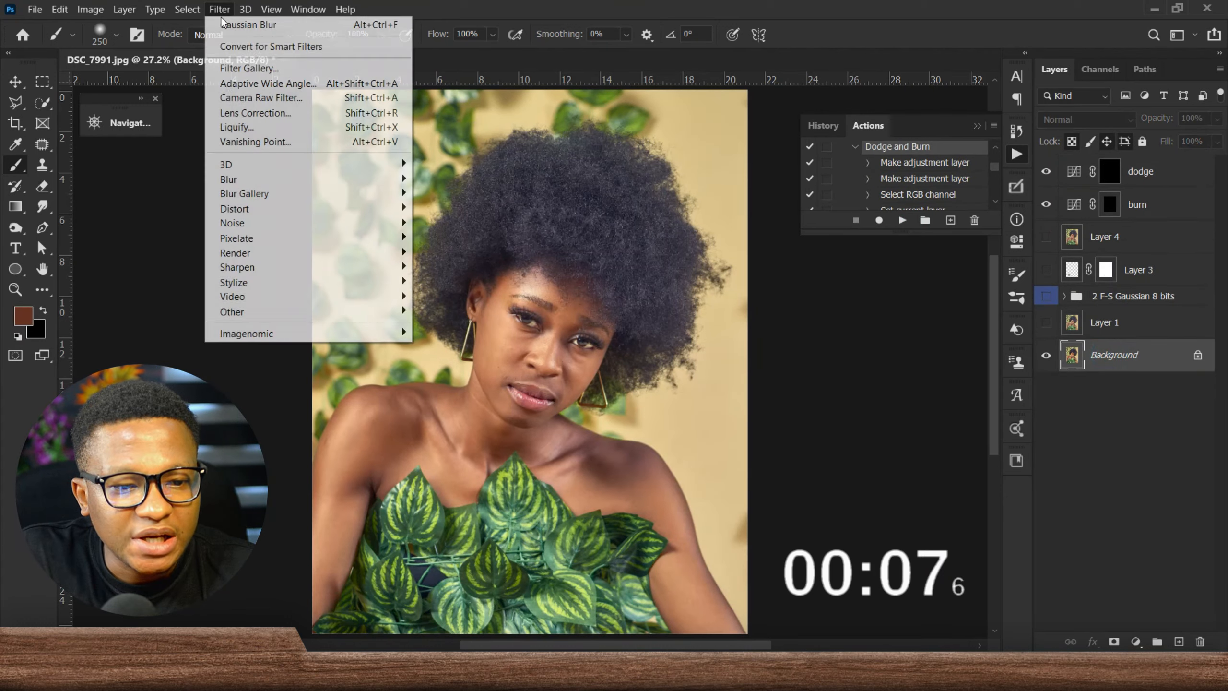
pyautogui.moveTo(188, 9)
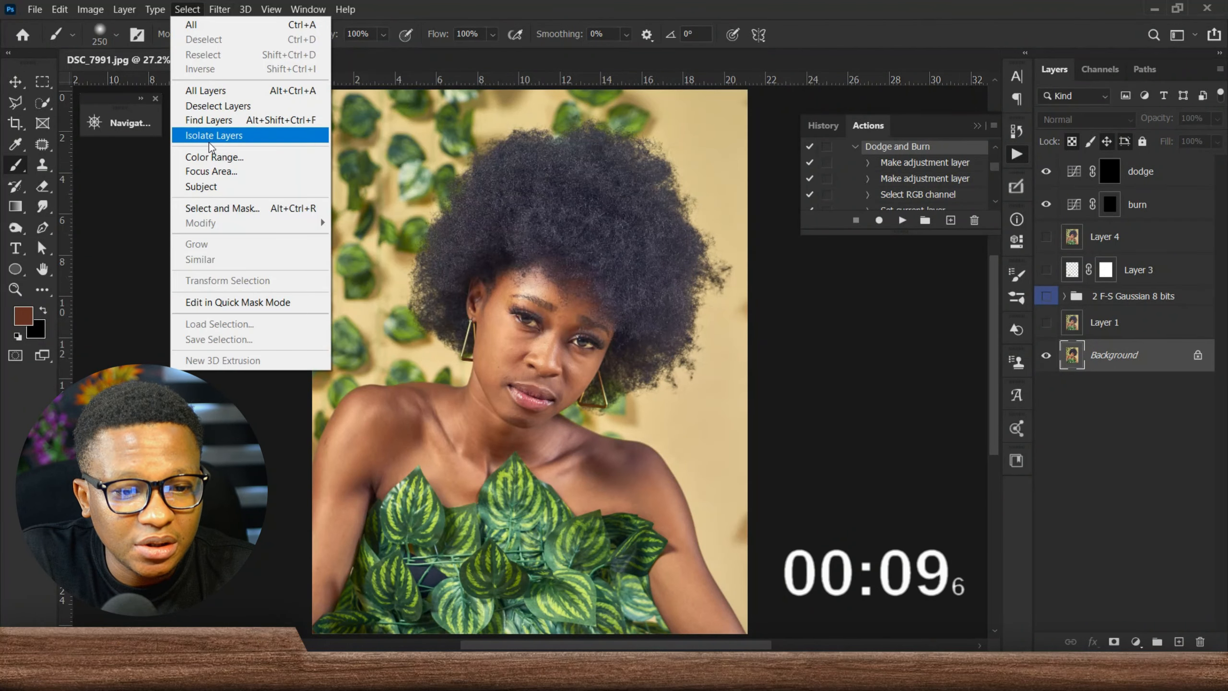
pyautogui.click(213, 157)
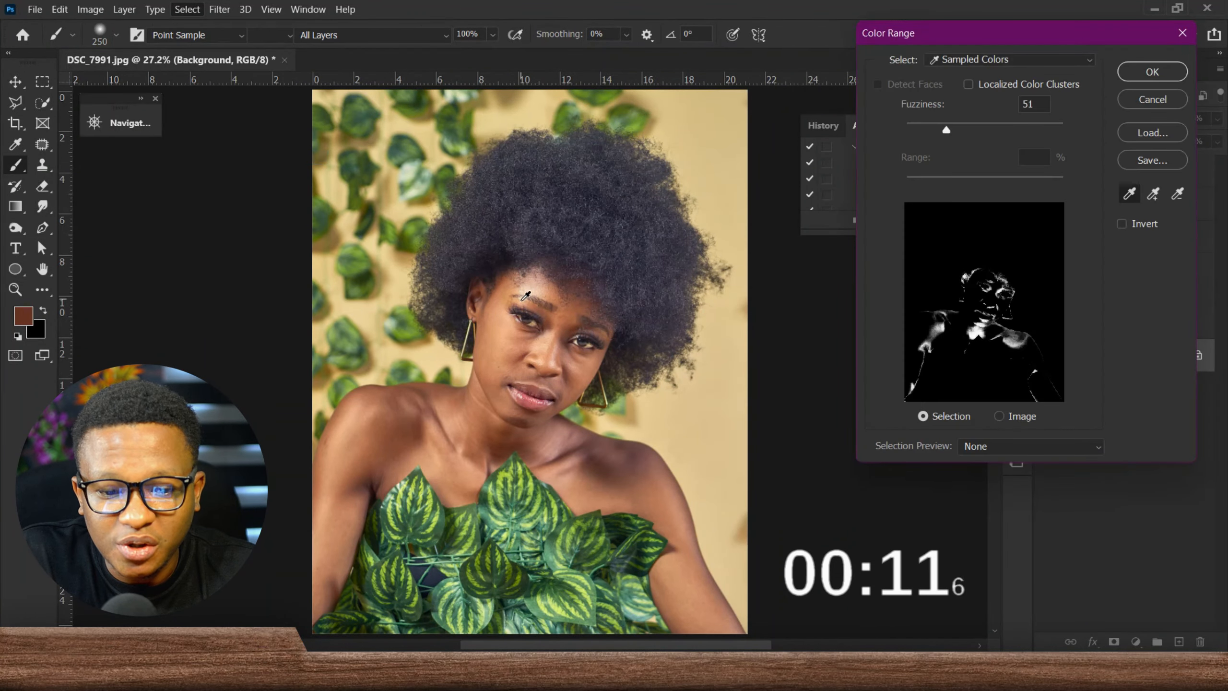
pyautogui.click(1137, 73)
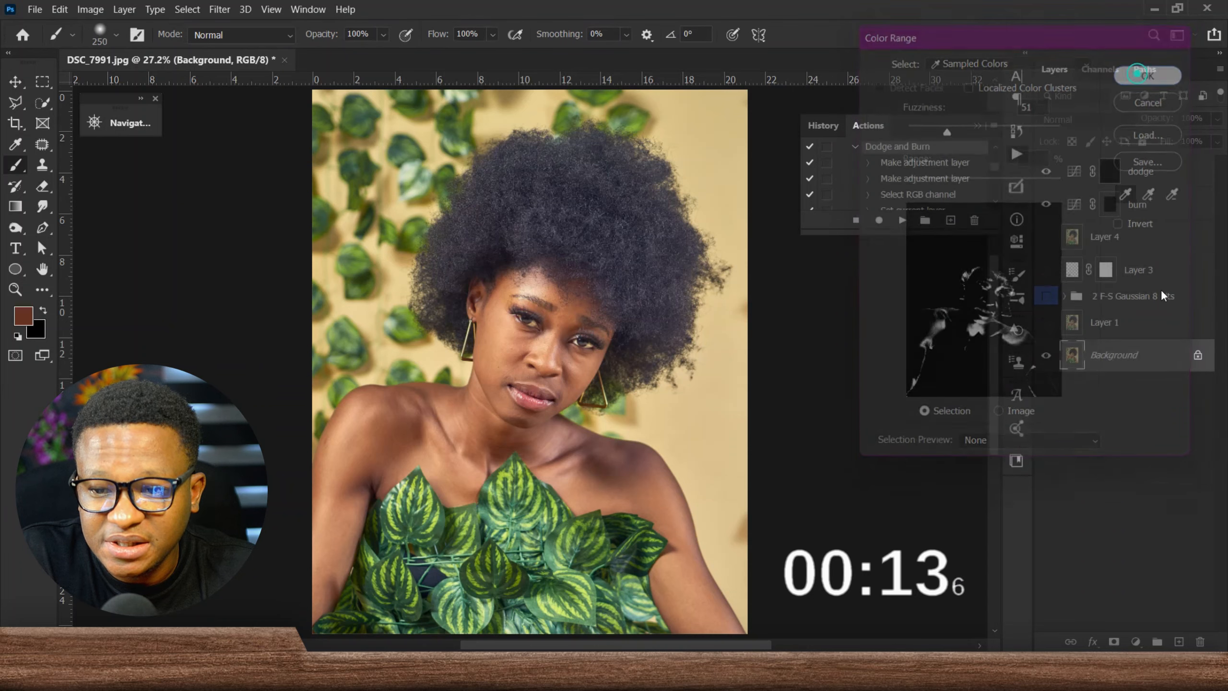
# Paint the selected shadow areas white on the new burn layer's mask and briefly view the mask on its own.
pyautogui.click(1112, 206)
pyautogui.press('d')
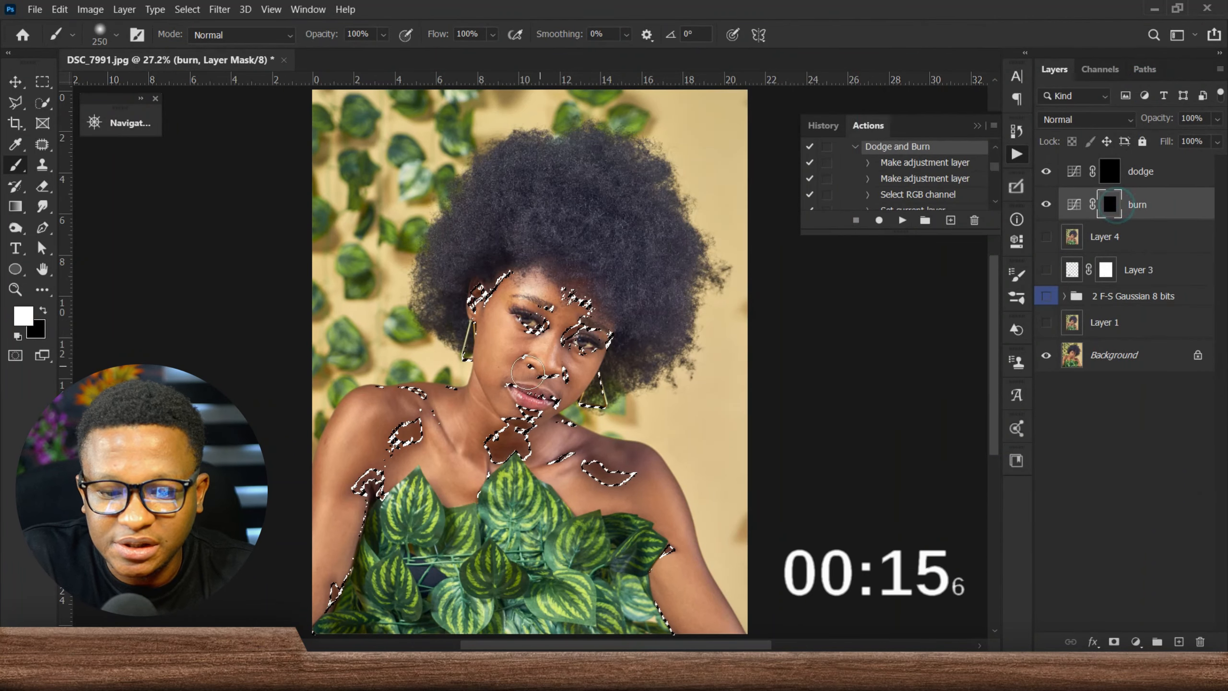
pyautogui.click(528, 387)
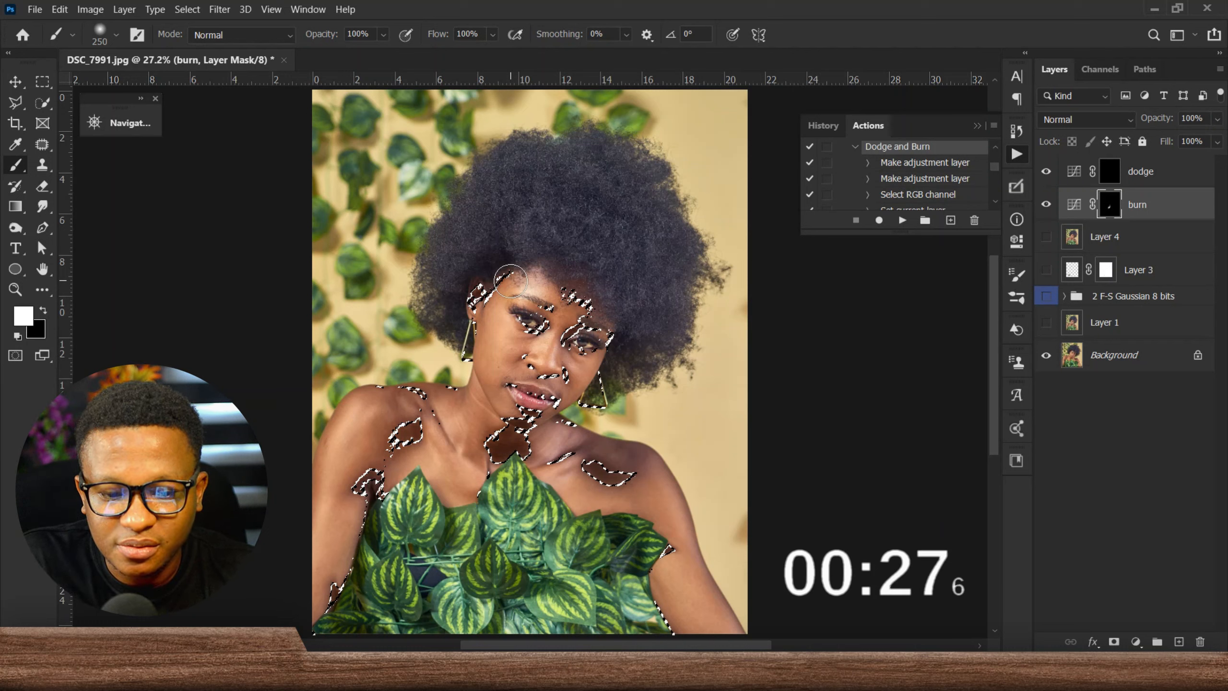
pyautogui.keyDown('alt'); pyautogui.click(1111, 206); pyautogui.keyUp('alt')
pyautogui.keyDown('alt'); pyautogui.click(1111, 206); pyautogui.keyUp('alt')
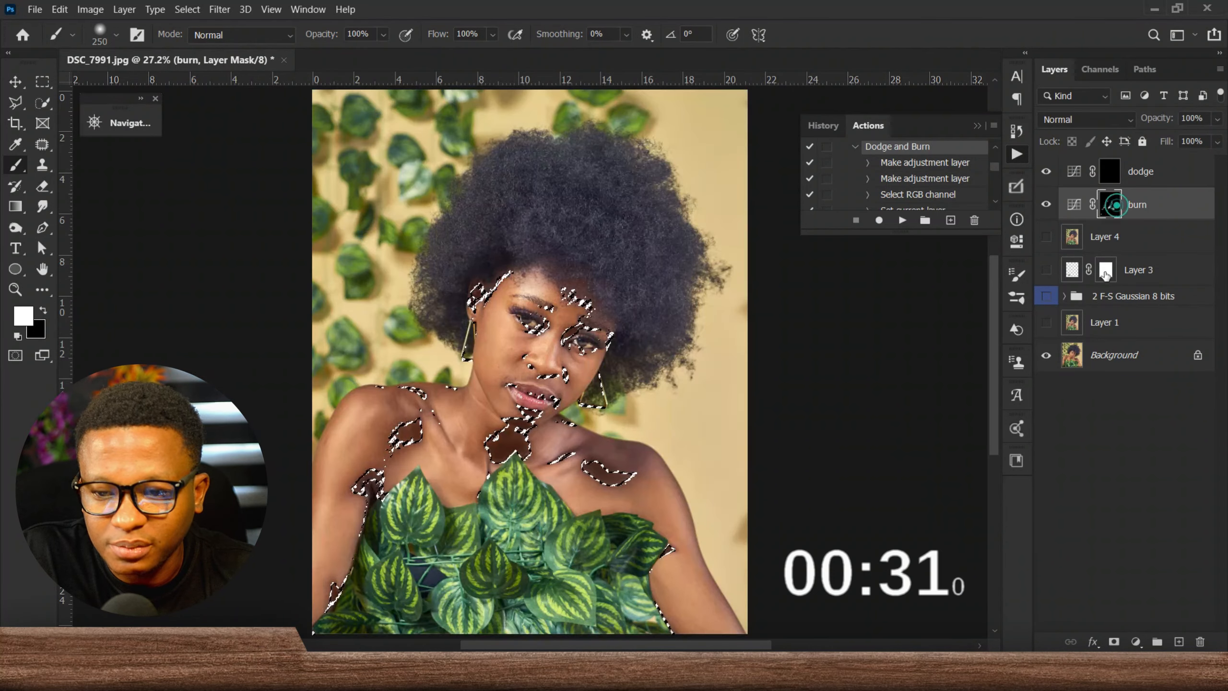
# Activate the Background layer, compare the portrait with the burn layer off and on, and clear the selection.
pyautogui.click(1111, 354)
pyautogui.click(1046, 204)
pyautogui.click(1046, 204)
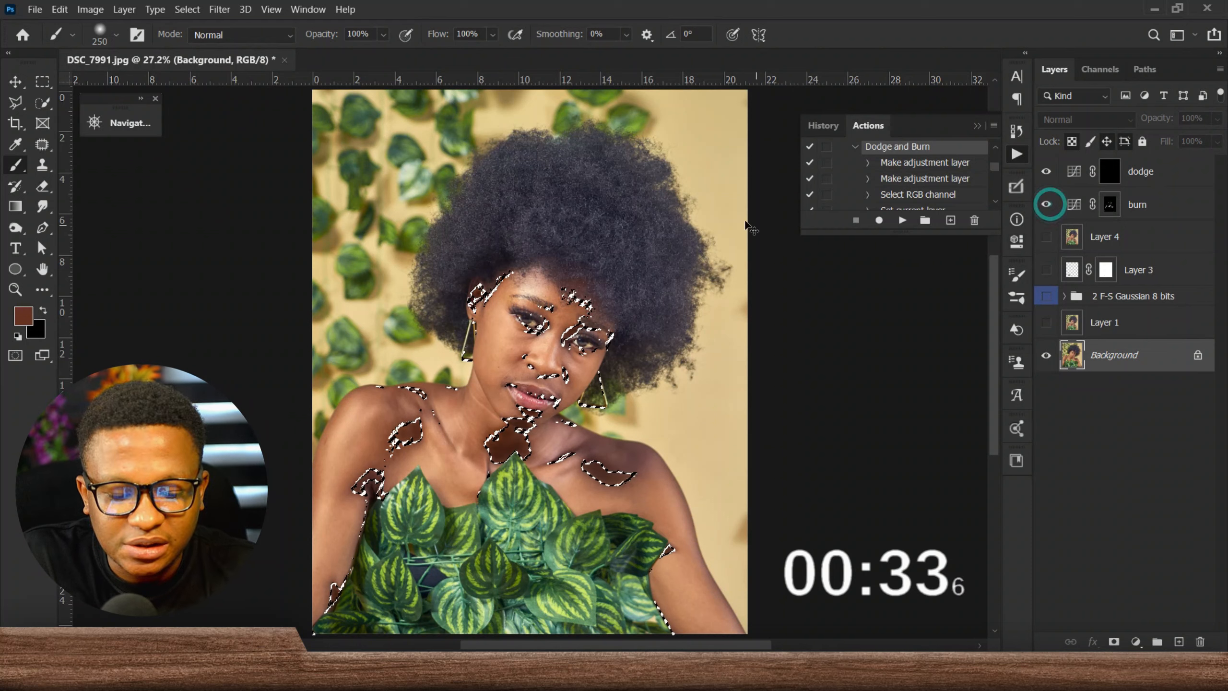
pyautogui.hotkey('ctrl', 'd')
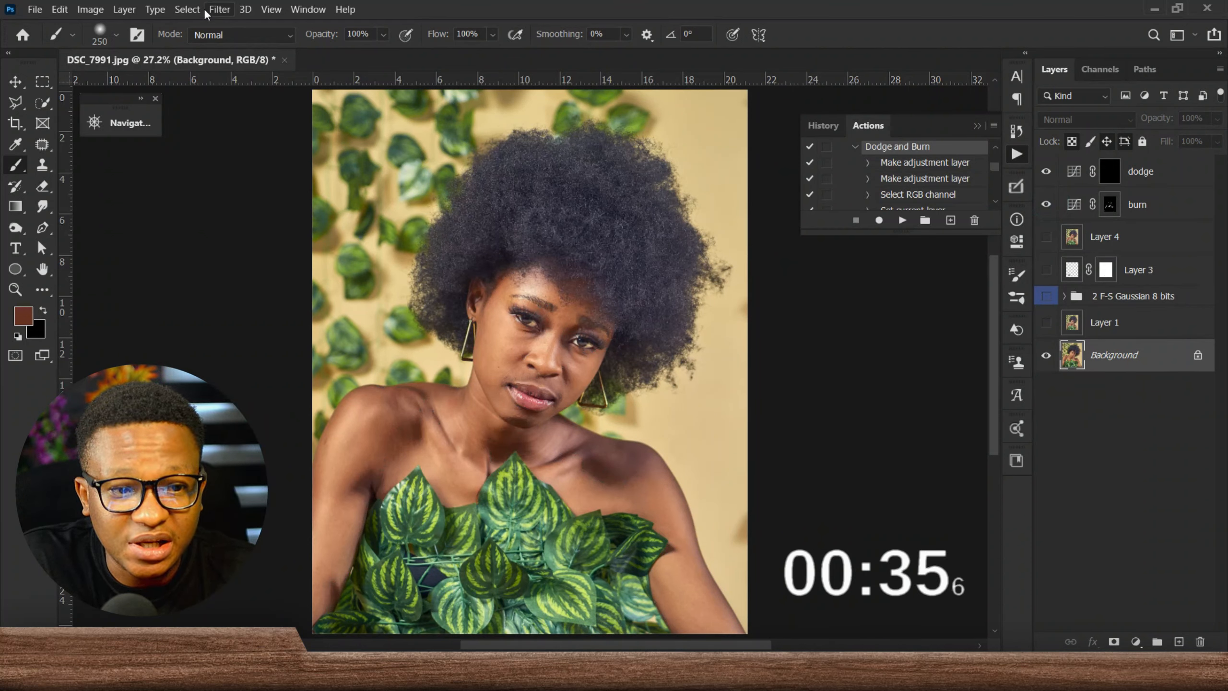
# Select the Background's skin highlights with Color Range, sampling the bright forehead area at a fuzziness of 51.
pyautogui.click(187, 10)
pyautogui.click(240, 163)
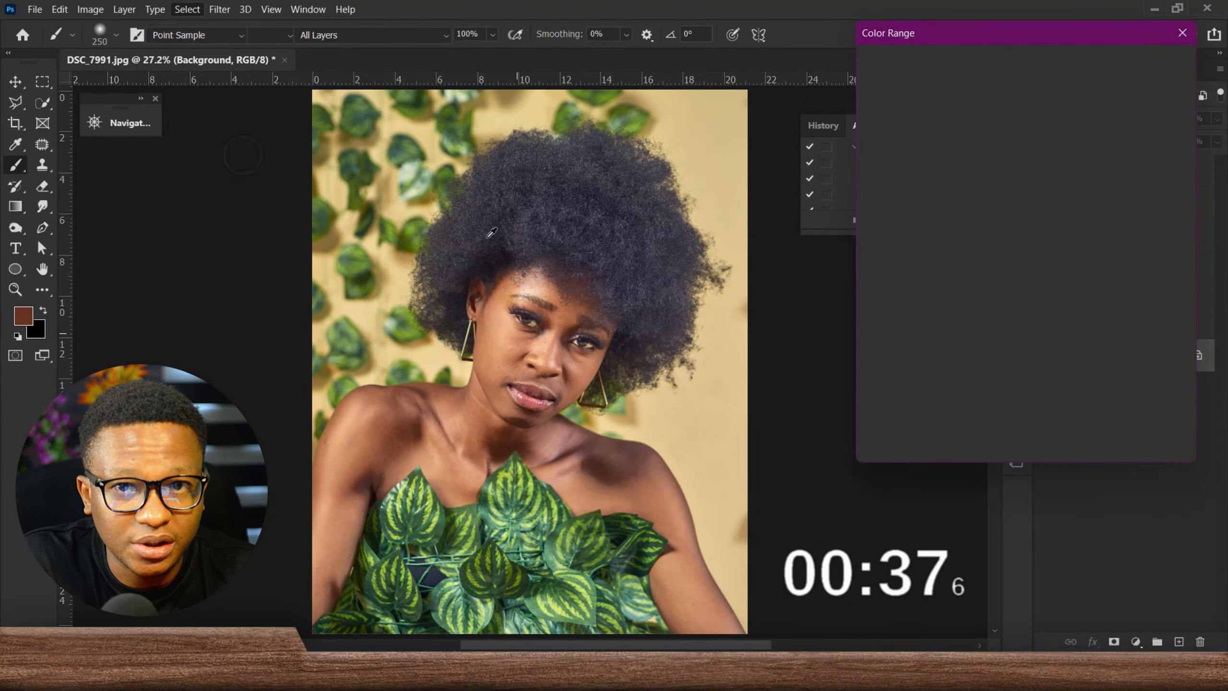
pyautogui.click(540, 279)
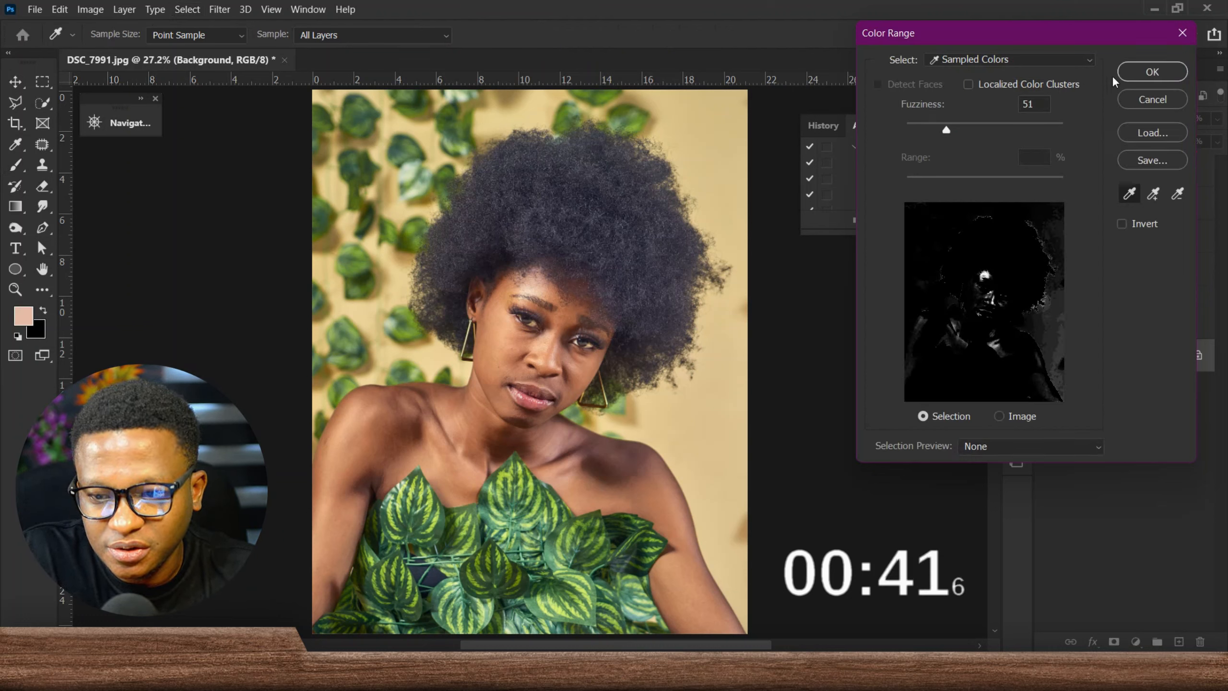
pyautogui.click(1133, 71)
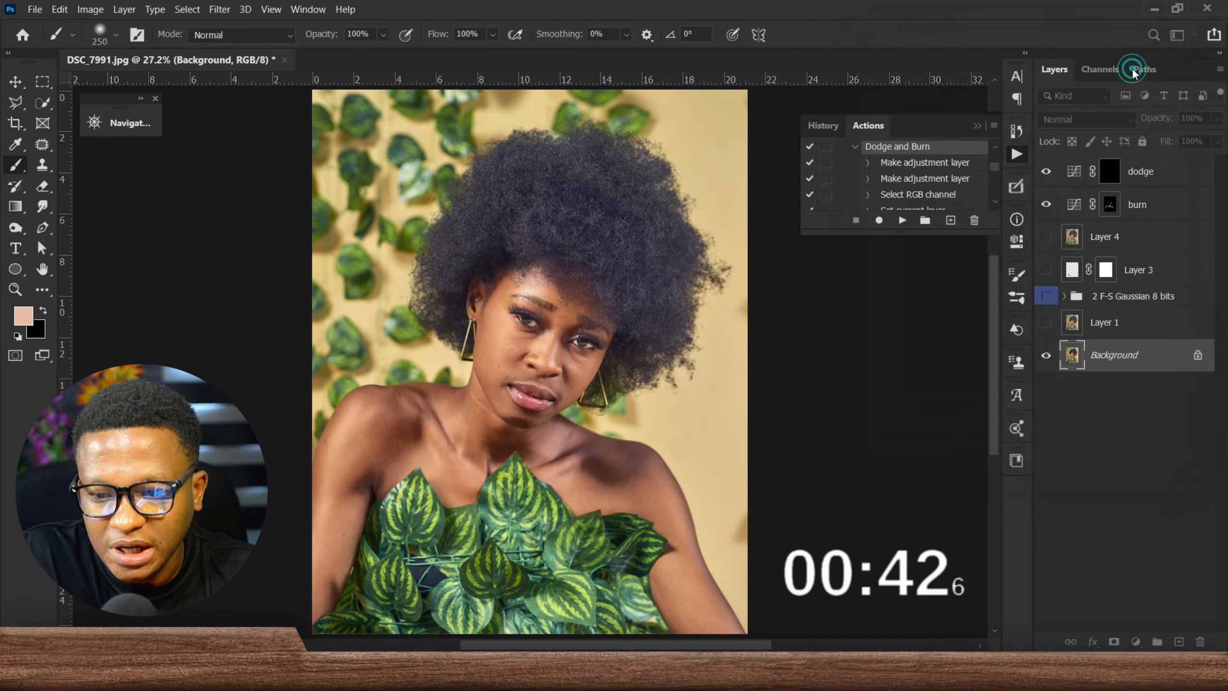
# Paint the selected highlights white on the dodge layer's mask with a size 400 brush, display the mask alone and clear the selection.
pyautogui.click(1112, 173)
pyautogui.press('d')
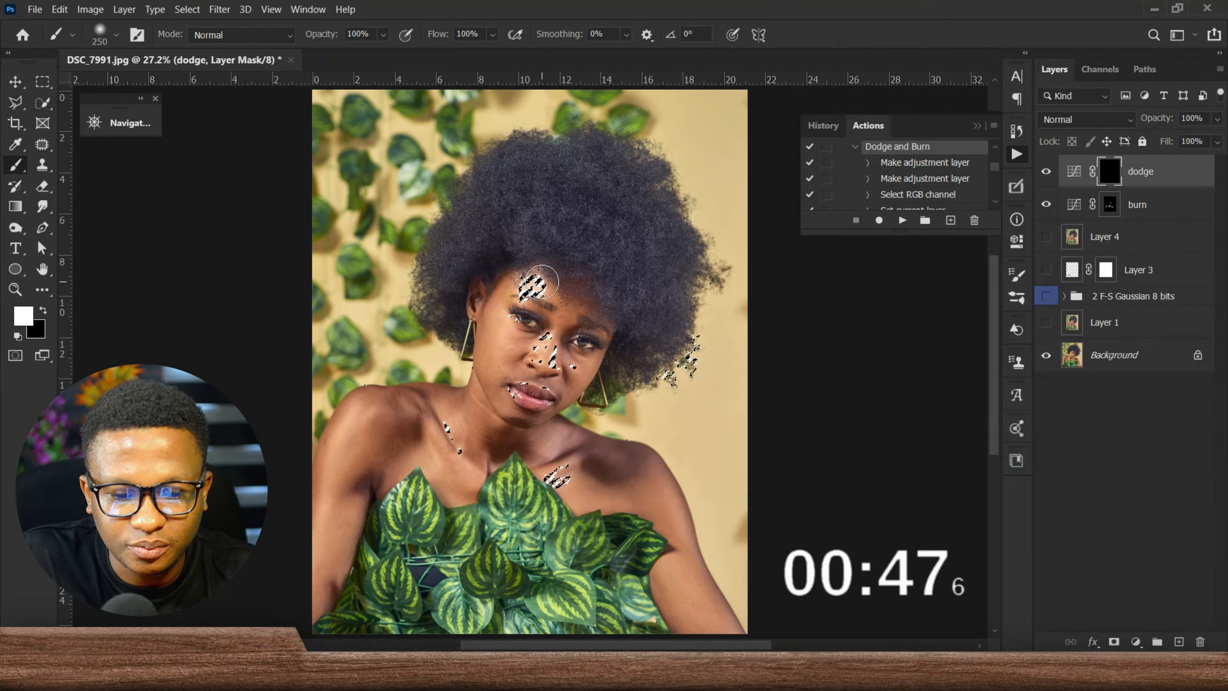
pyautogui.press(']')
pyautogui.press(']')
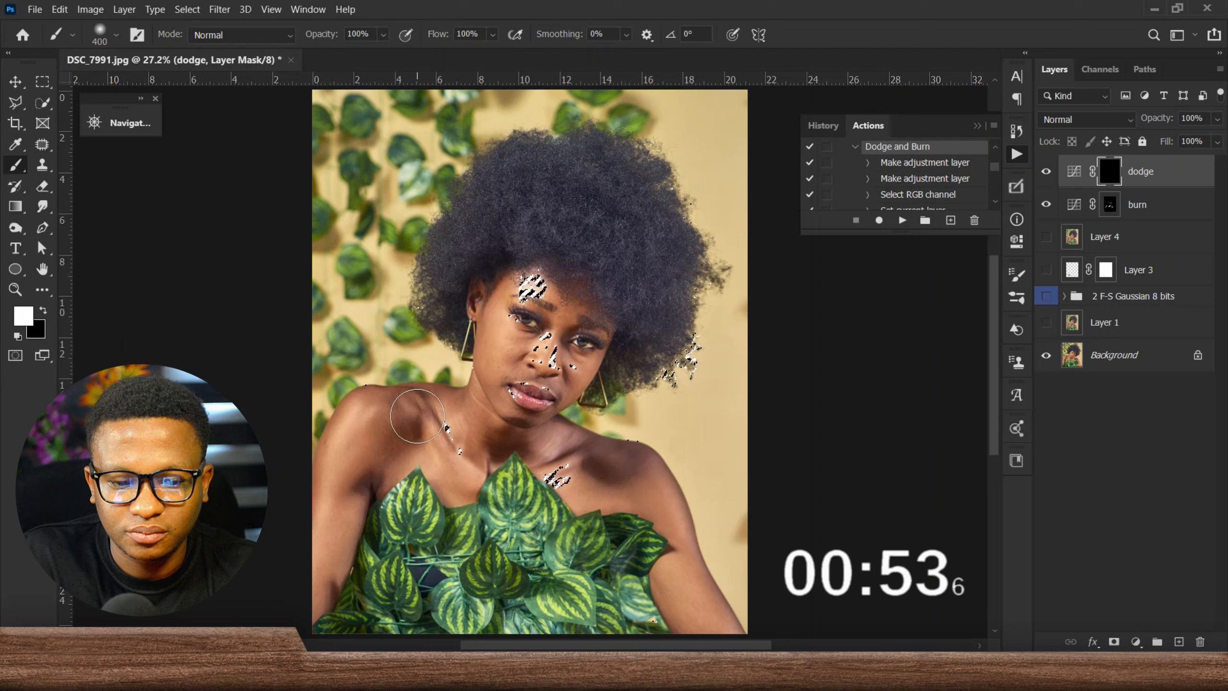
pyautogui.keyDown('alt'); pyautogui.click(1109, 171); pyautogui.keyUp('alt')
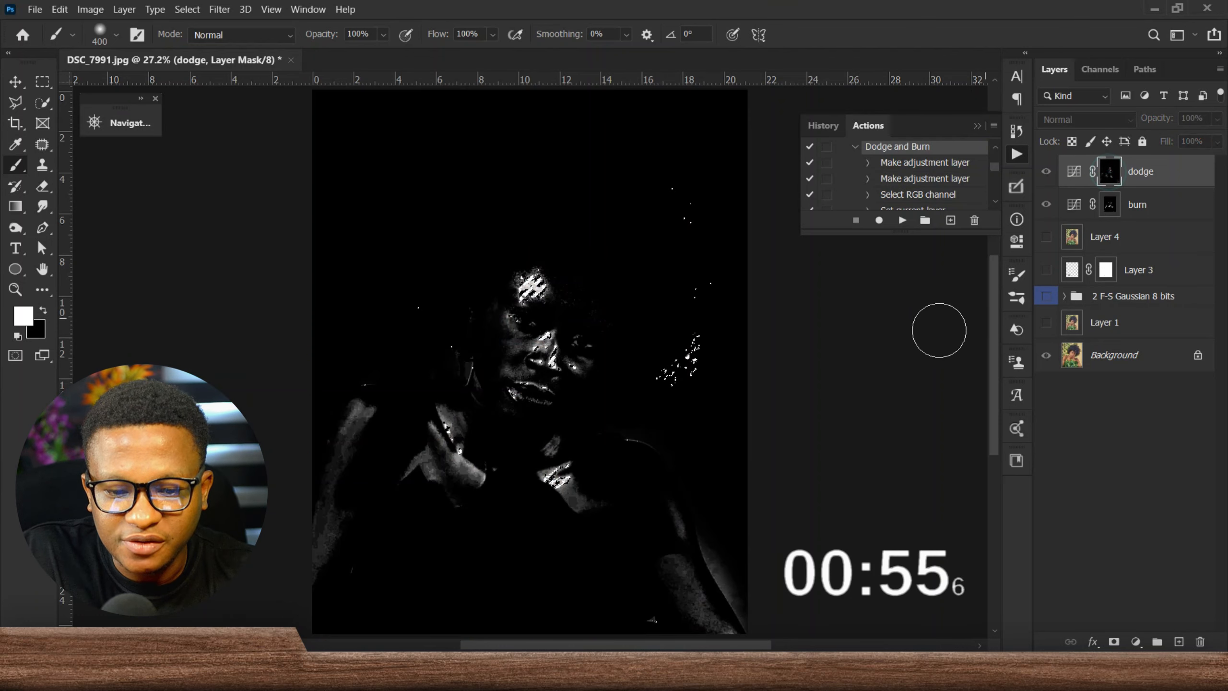
pyautogui.hotkey('ctrl', 'd')
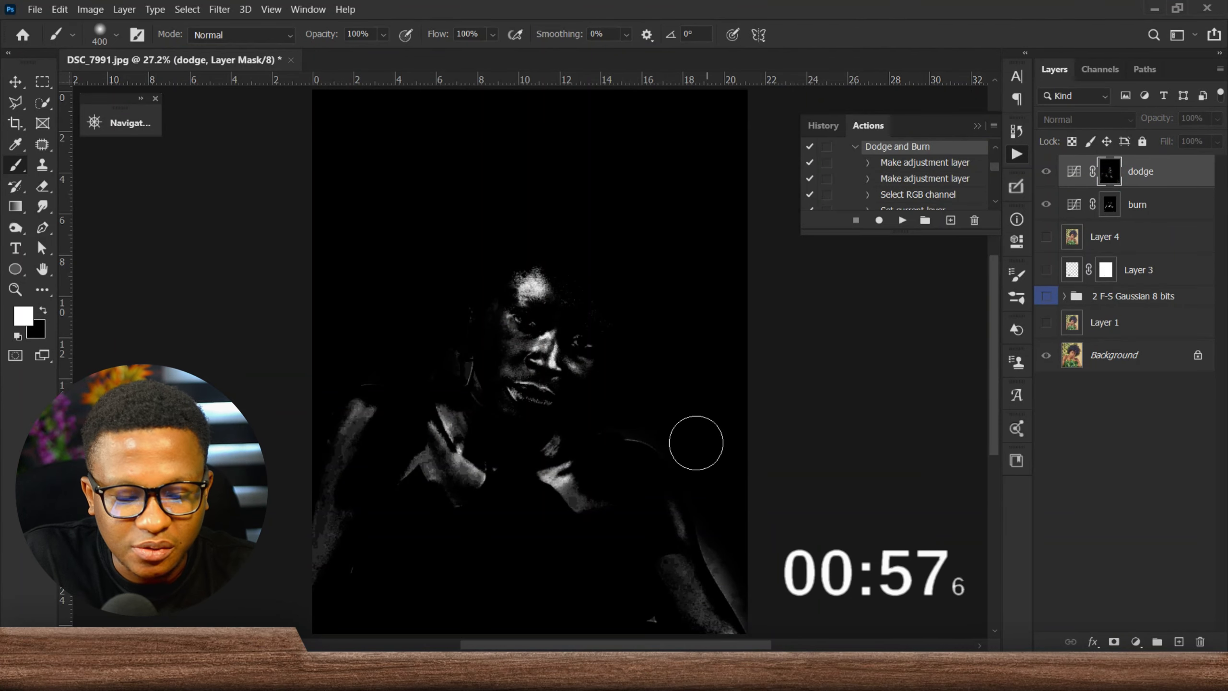
# Paint out the stray light areas along the shoulder and arm edge on the dodge mask with a black brush of size 175.
pyautogui.press('[')
pyautogui.press('[')
pyautogui.press('[')
pyautogui.press('[')
pyautogui.moveTo(628, 428); pyautogui.dragTo(676, 451)
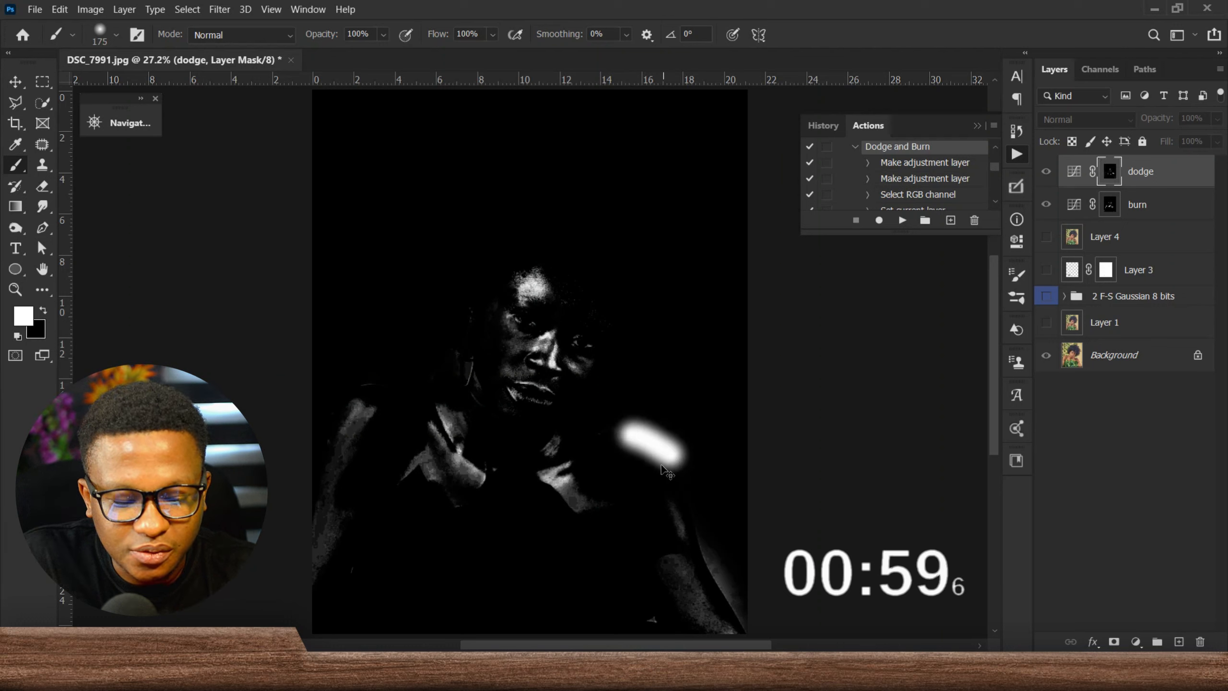
pyautogui.hotkey('ctrl', 'z')
pyautogui.press('x')
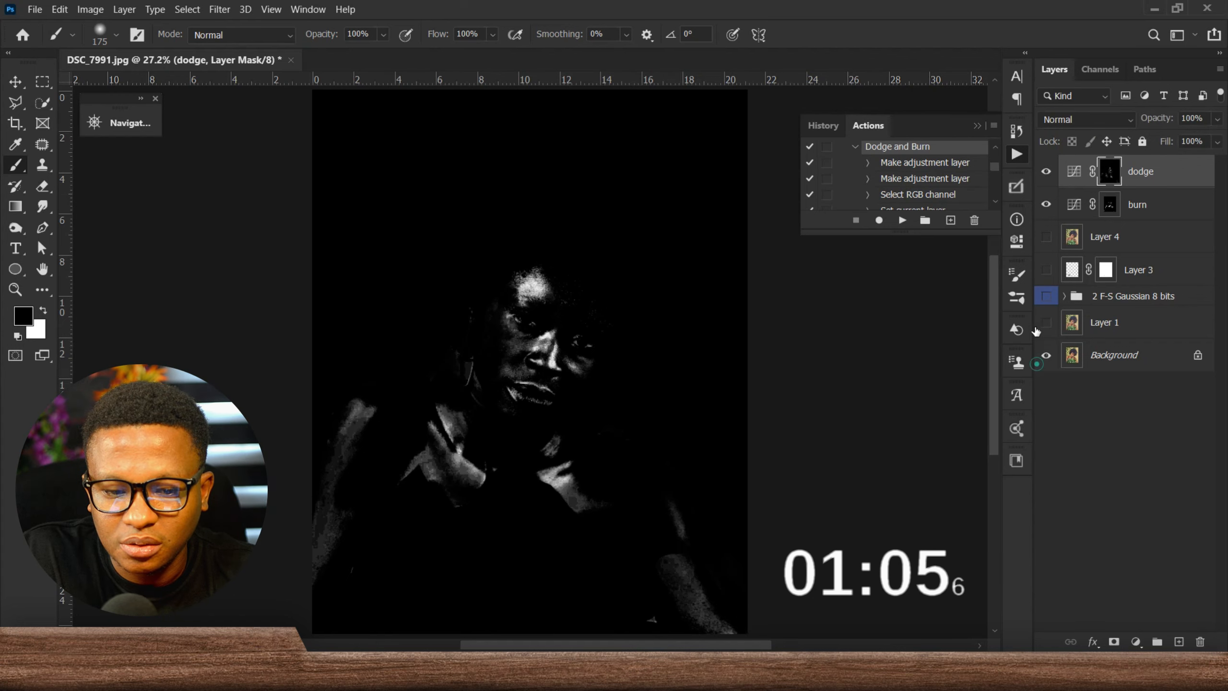
# Return to the full image, show Layer 4, Layer 3, the 2 F-S Gaussian 8 bits group and Layer 1, and target the dodge mask.
pyautogui.click(1046, 355)
pyautogui.click(1045, 237)
pyautogui.click(1045, 296)
pyautogui.click(1045, 322)
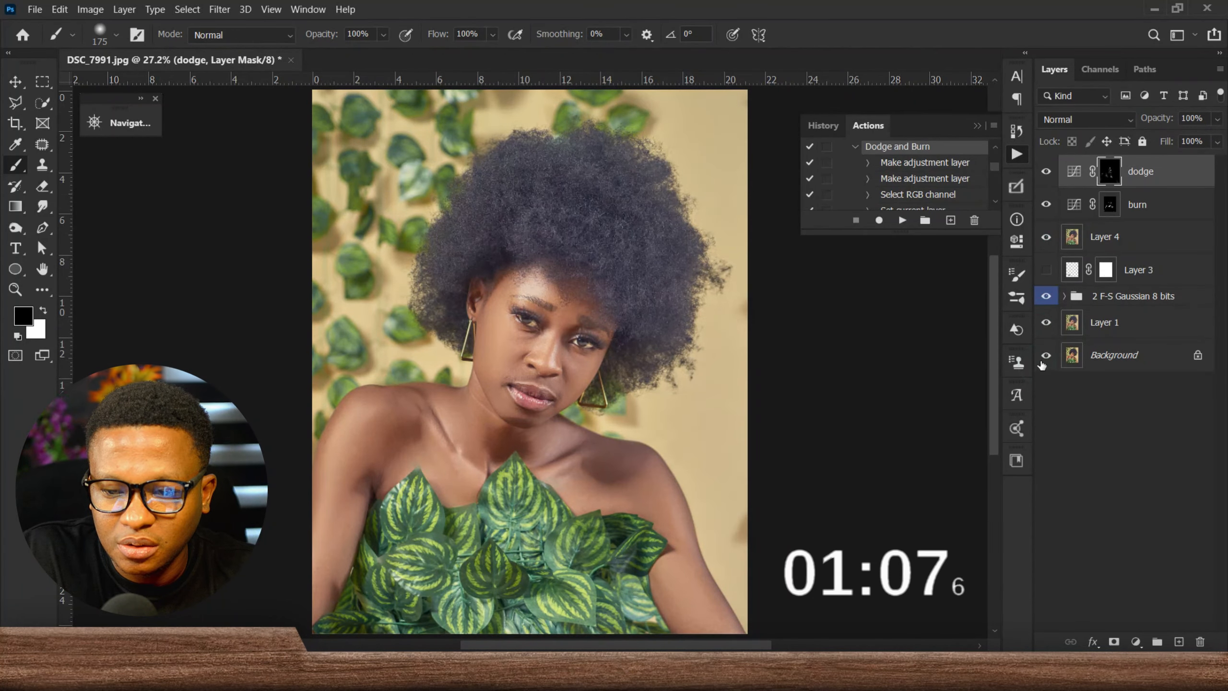
pyautogui.click(1045, 269)
pyautogui.click(1109, 171)
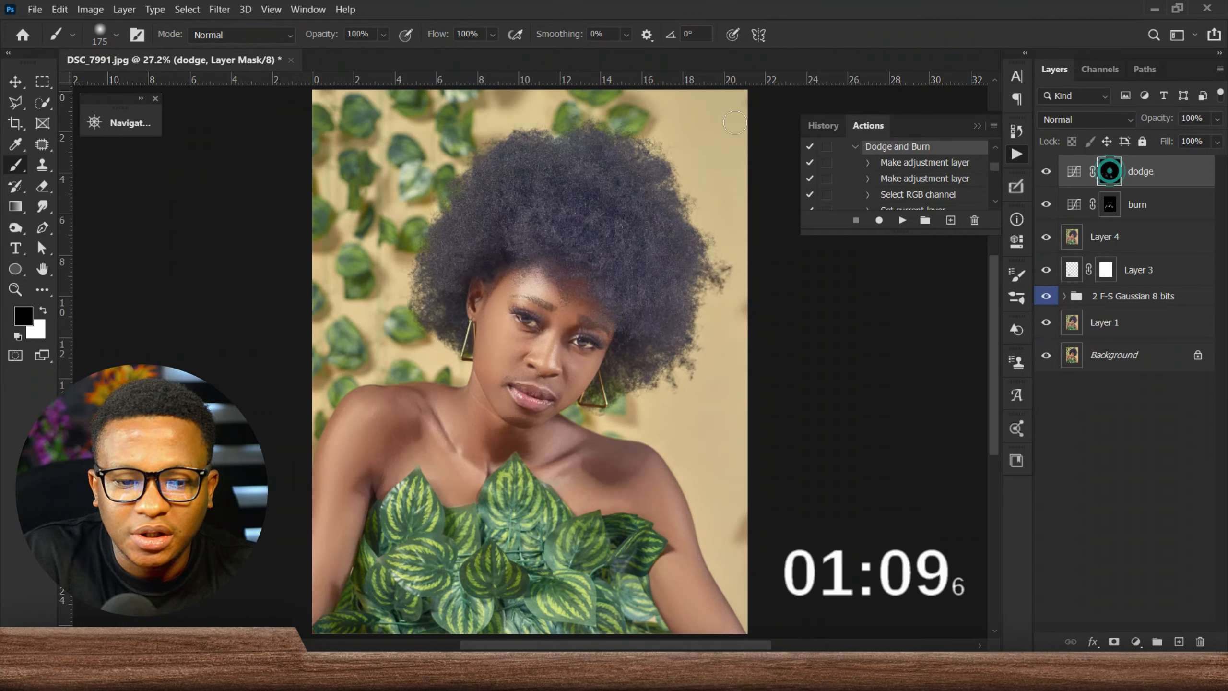
# Soften the dodge layer's mask with a Gaussian Blur of 48.4 pixels.
pyautogui.click(219, 9)
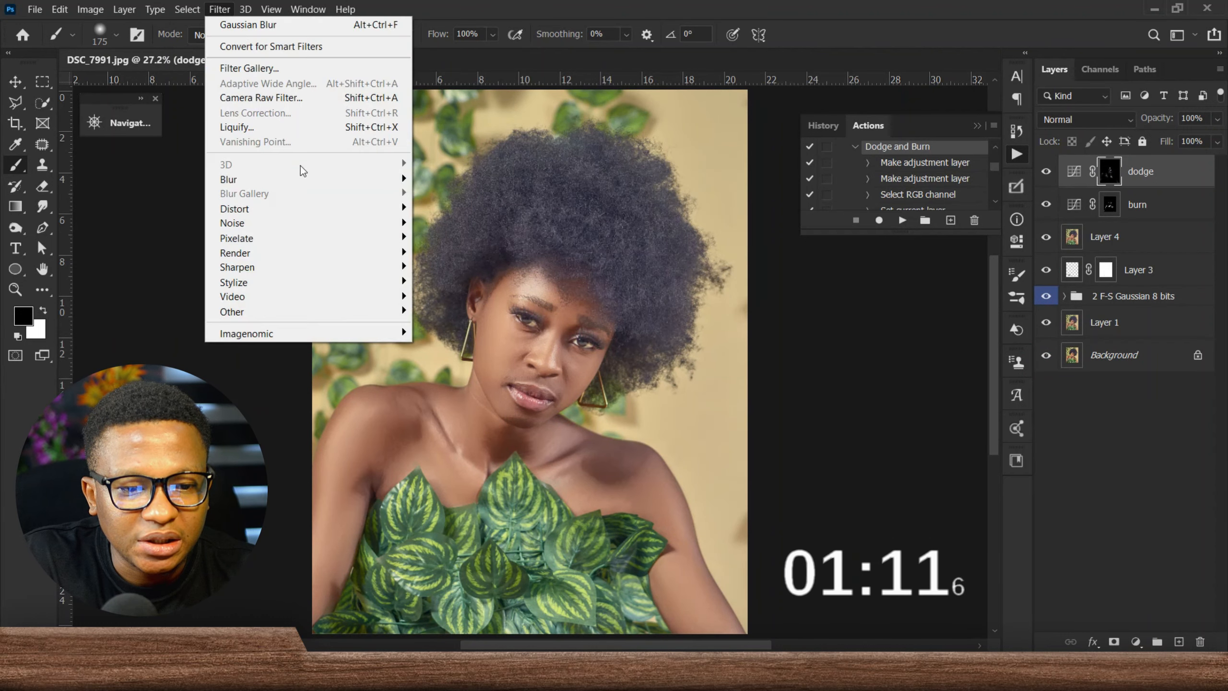
pyautogui.moveTo(310, 177)
pyautogui.click(464, 237)
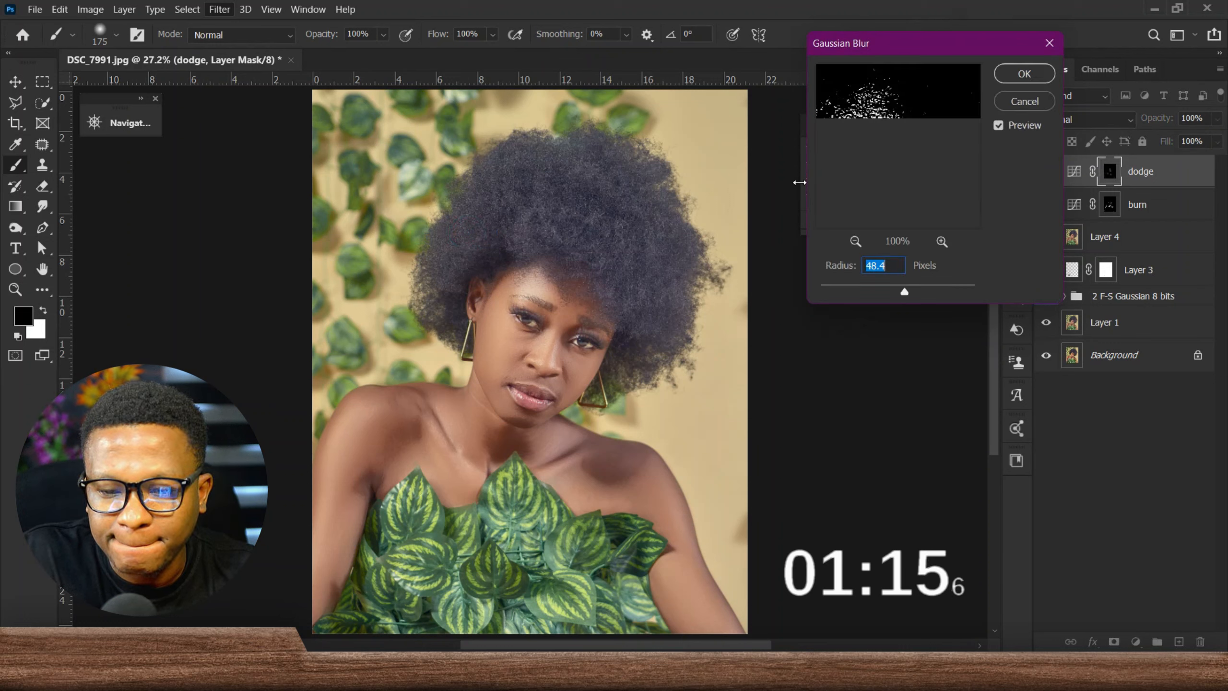
pyautogui.click(1024, 74)
# Soften the burn layer's mask with a Gaussian Blur of 48.4 pixels.
pyautogui.click(1151, 204)
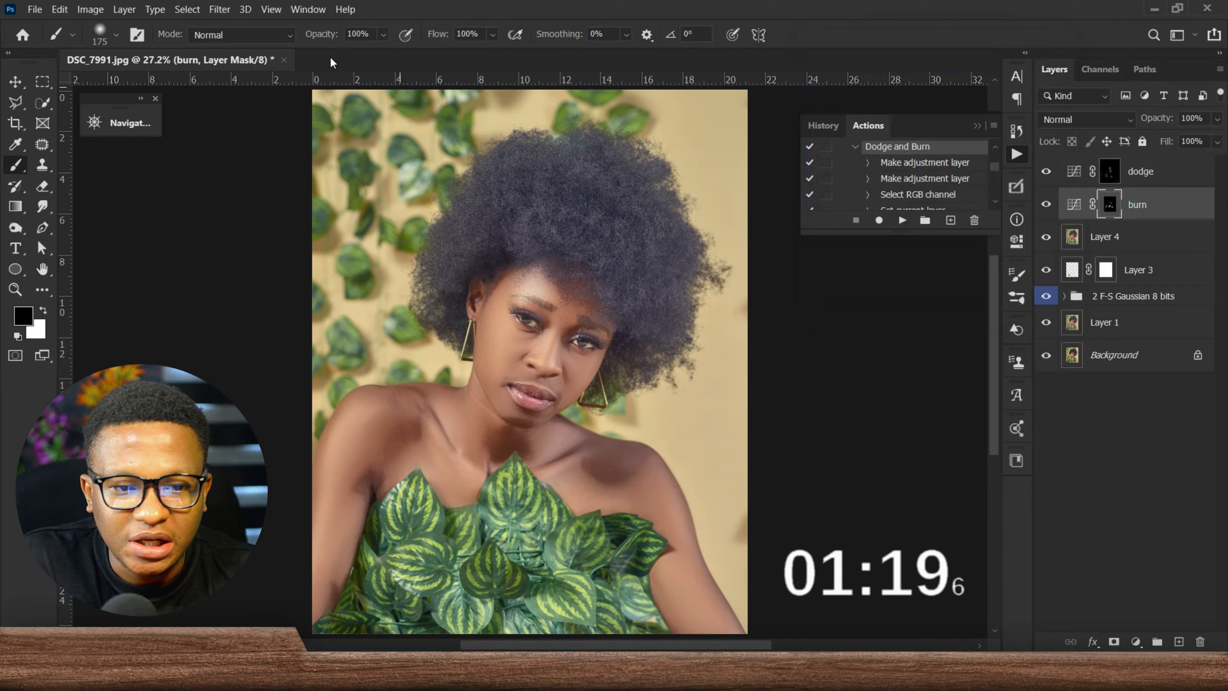
pyautogui.click(220, 9)
pyautogui.click(301, 177)
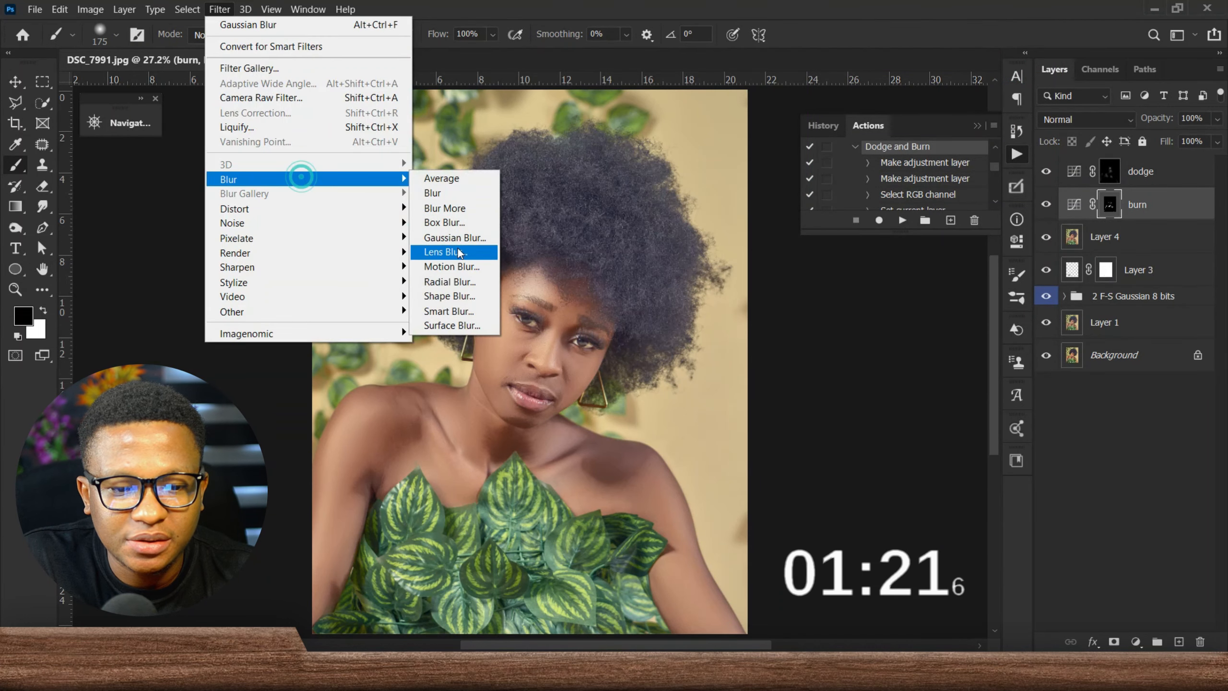
pyautogui.click(462, 237)
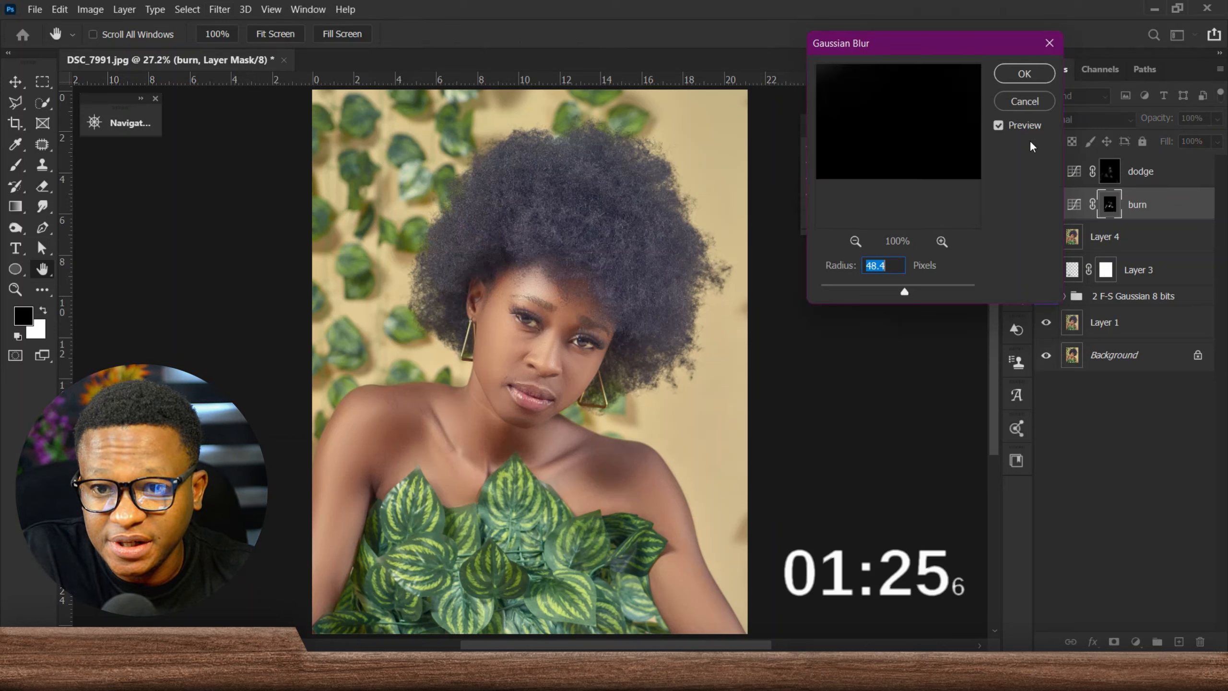
pyautogui.click(1044, 51)
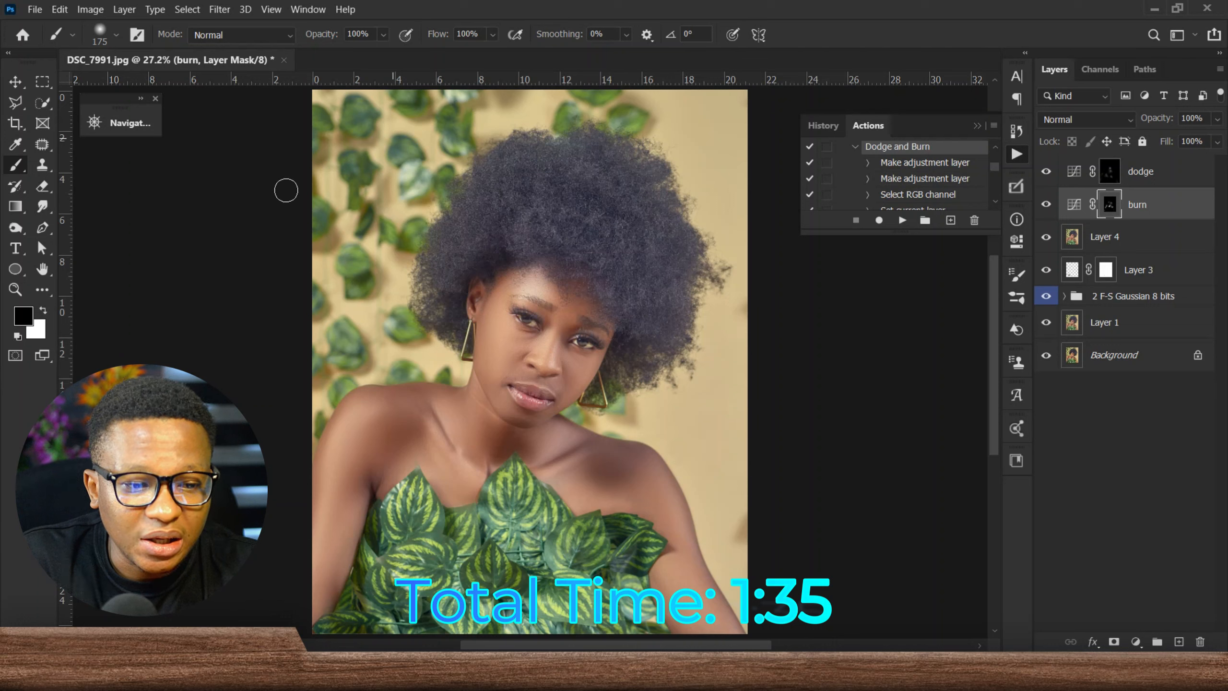
# Switch to the Dodge tool and make the dodge layer active.
pyautogui.moveTo(17, 233); pyautogui.dragTo(82, 242)
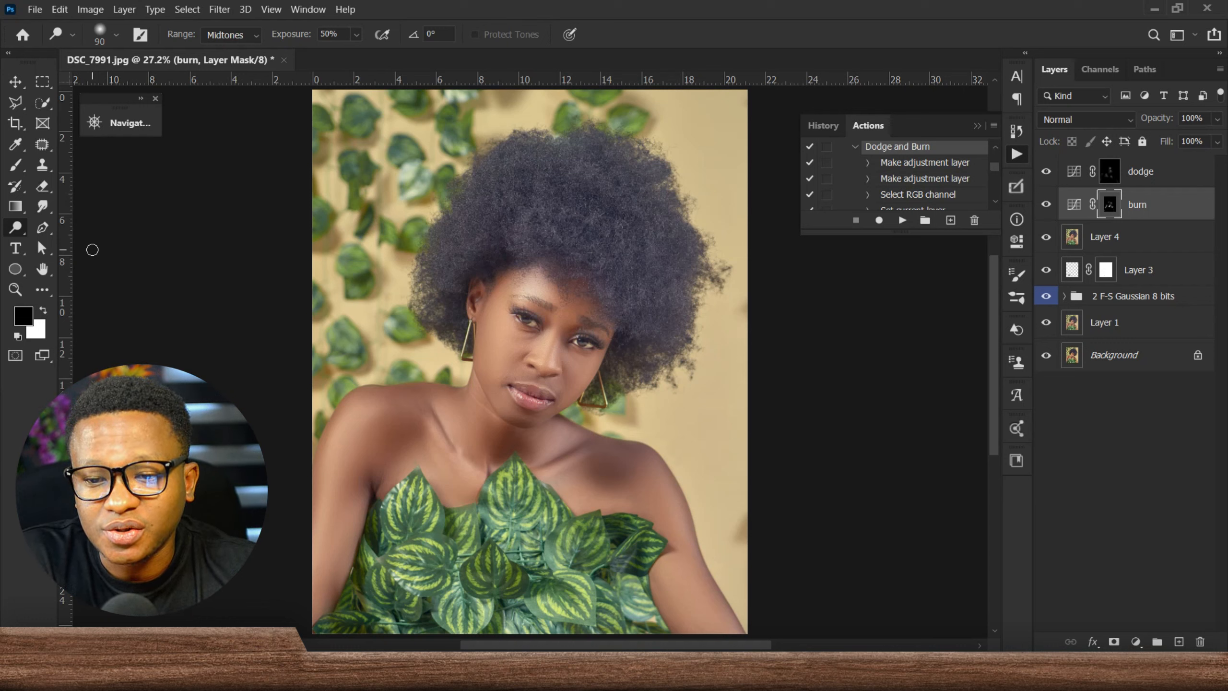
pyautogui.click(1184, 167)
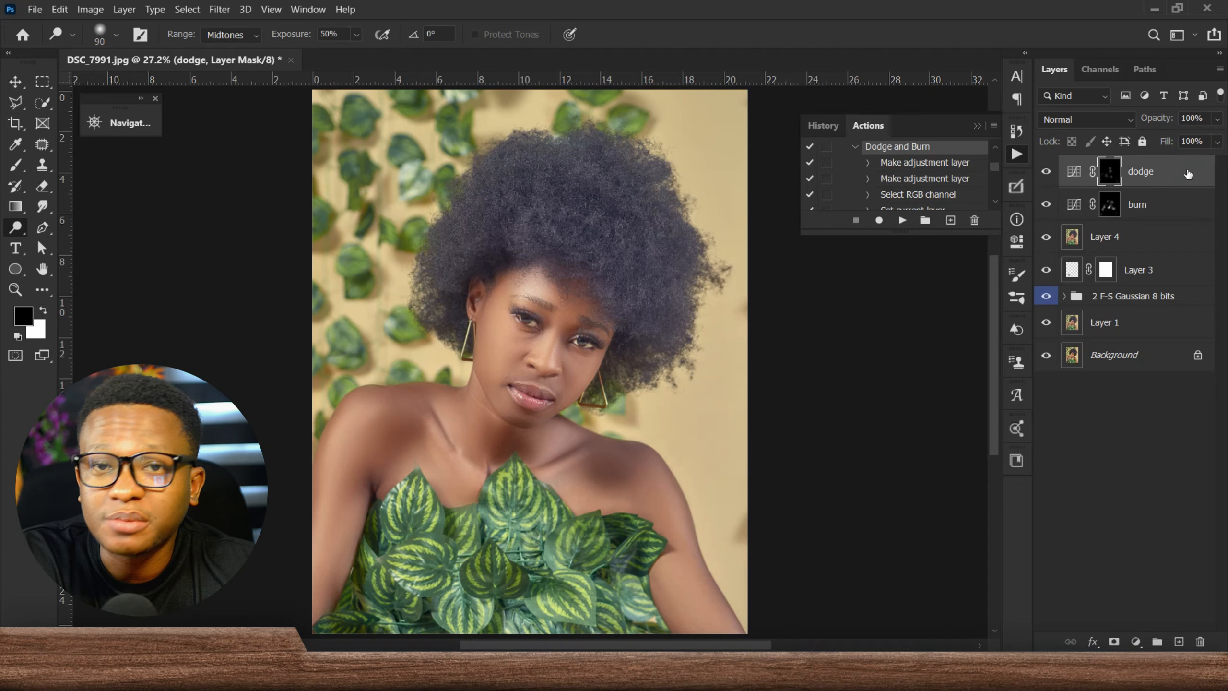